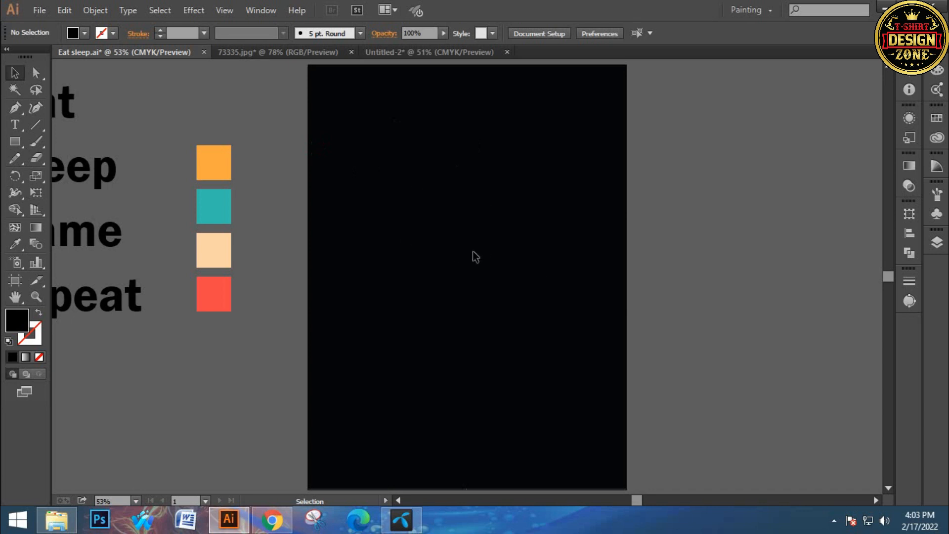
- Draw a wide horizontal rectangle across the upper part of the black artboard and fill it with white
click(15, 142)
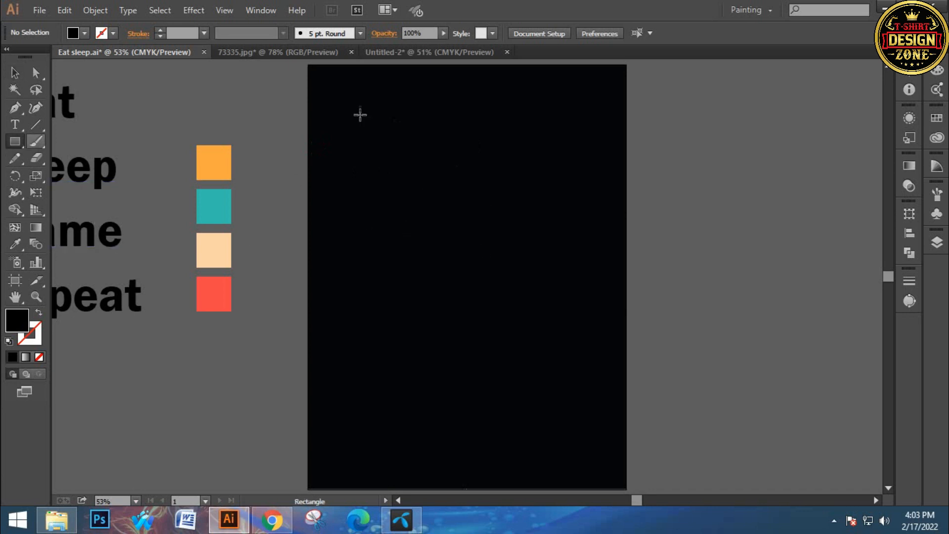
drag(347, 197, 600, 242)
click(15, 73)
click(85, 33)
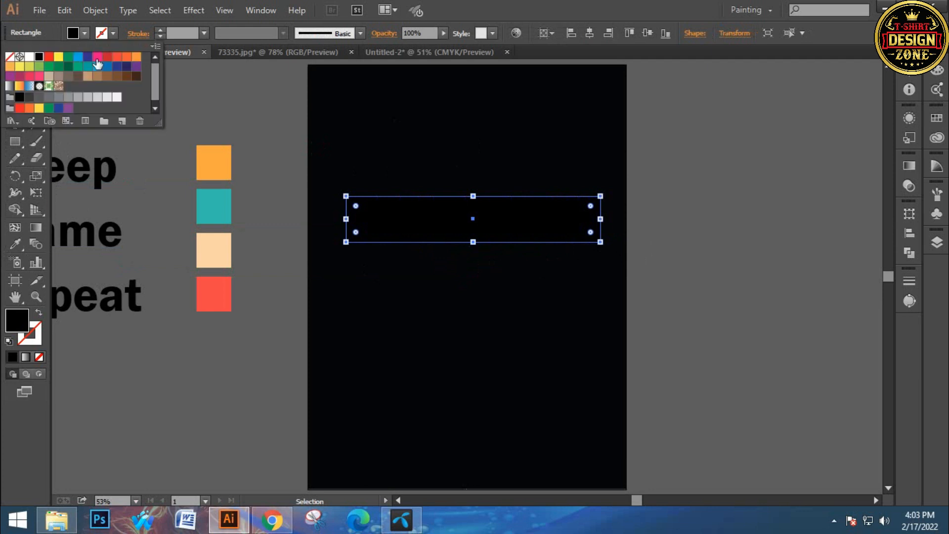
click(30, 56)
click(370, 289)
- Draw a horizontal straight line below the colour swatches and apply the rough charcoal-style art brush to it
scroll(371, 292, down, 2)
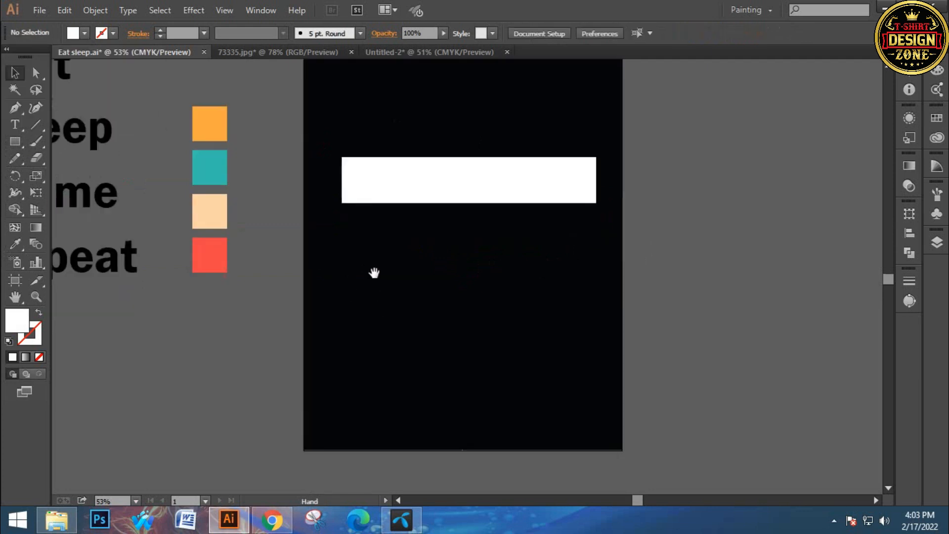
click(36, 123)
mouse_move(160, 323)
mouse_down()
mouse_move(329, 326)
mouse_move(354, 345)
mouse_up()
click(15, 73)
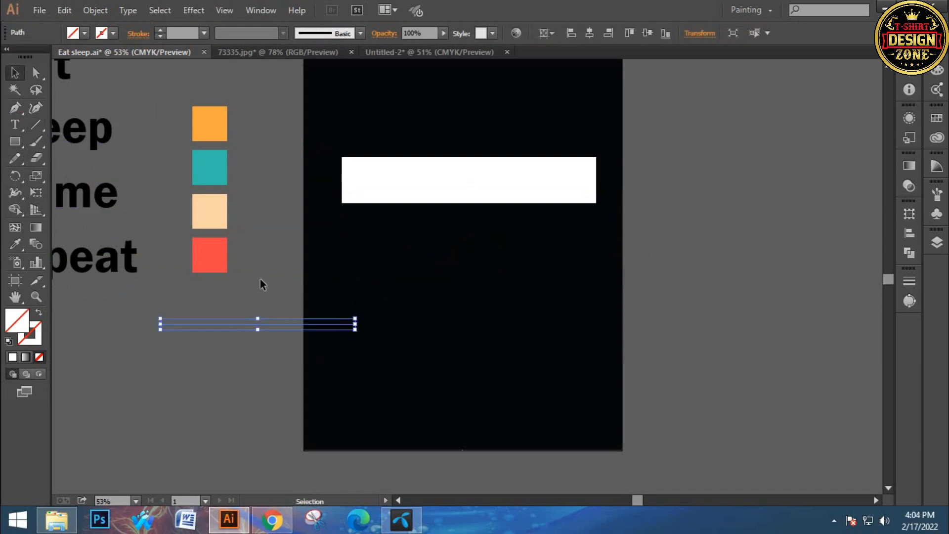
click(246, 291)
drag(283, 357, 282, 359)
click(936, 196)
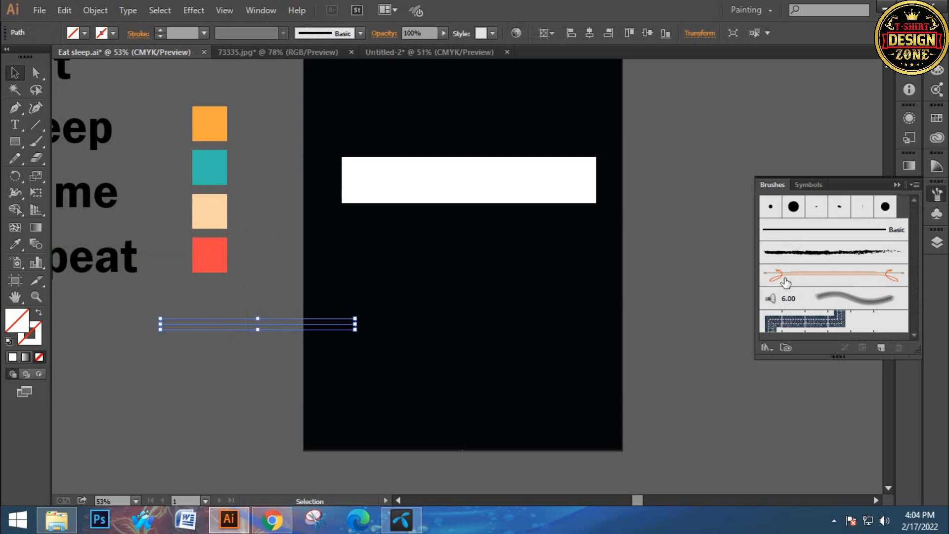
click(846, 255)
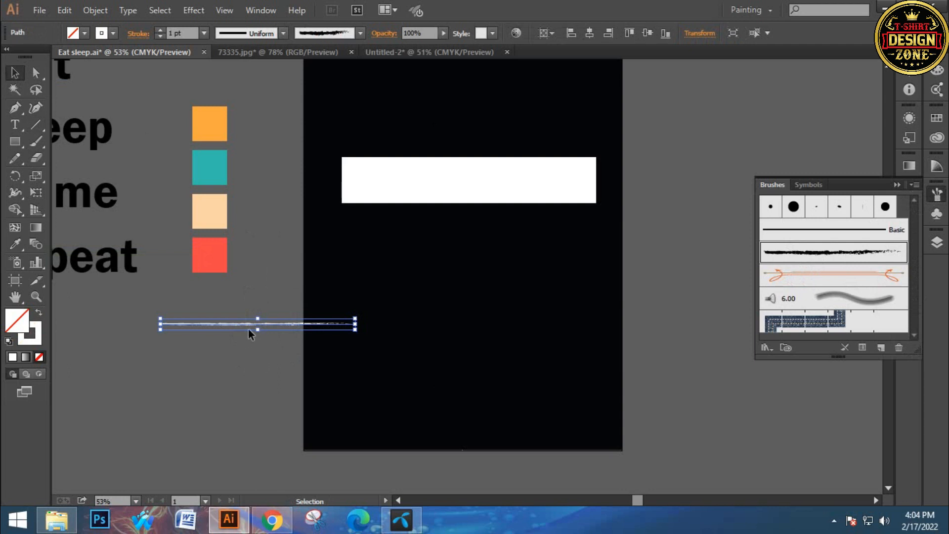
- Increase the brushed line's stroke weight to 34 pt
click(162, 30)
click(161, 31)
click(162, 30)
click(161, 30)
click(162, 31)
click(162, 30)
click(162, 31)
click(162, 31)
click(162, 30)
click(161, 30)
click(162, 31)
click(161, 31)
click(162, 31)
click(161, 30)
click(161, 31)
click(162, 31)
click(162, 31)
click(161, 31)
click(161, 30)
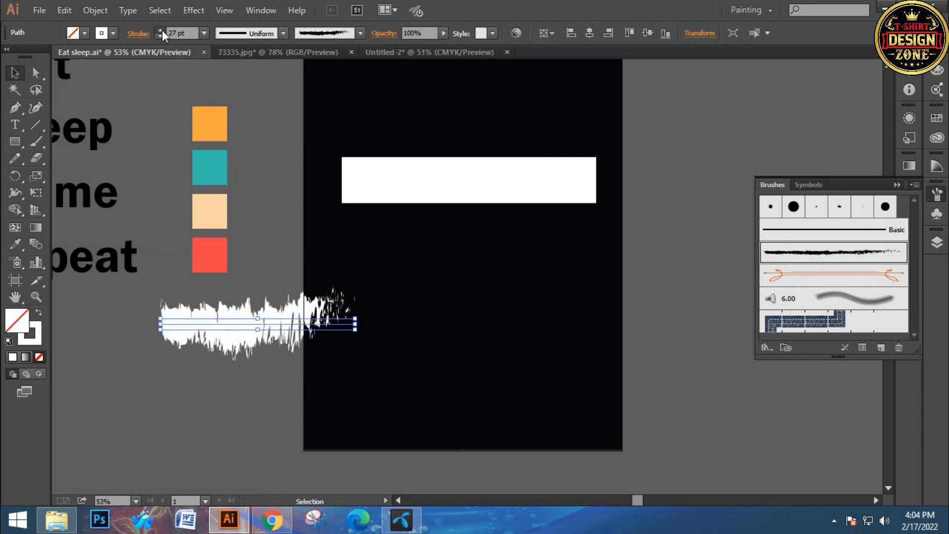
click(162, 31)
click(162, 31)
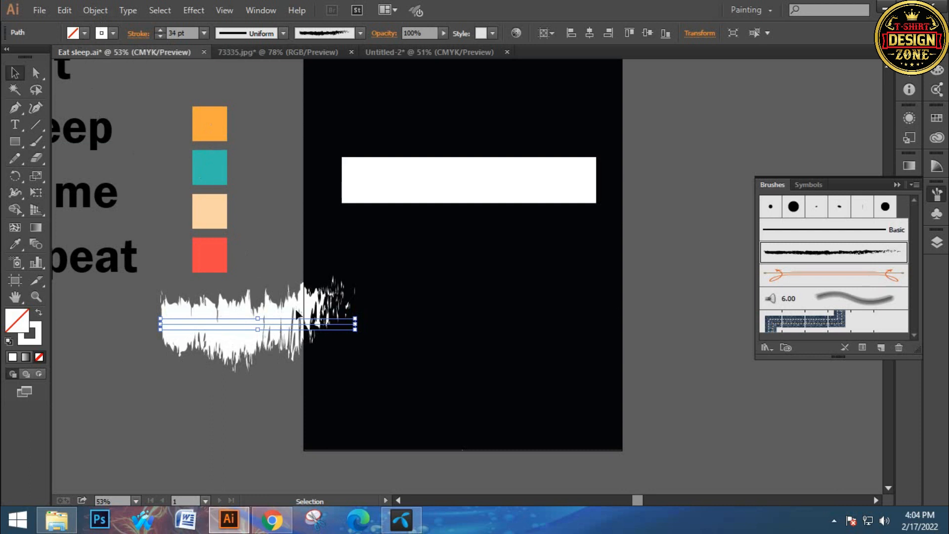
- Expand the appearance of the brushed line into an editable shape and select the result
click(95, 10)
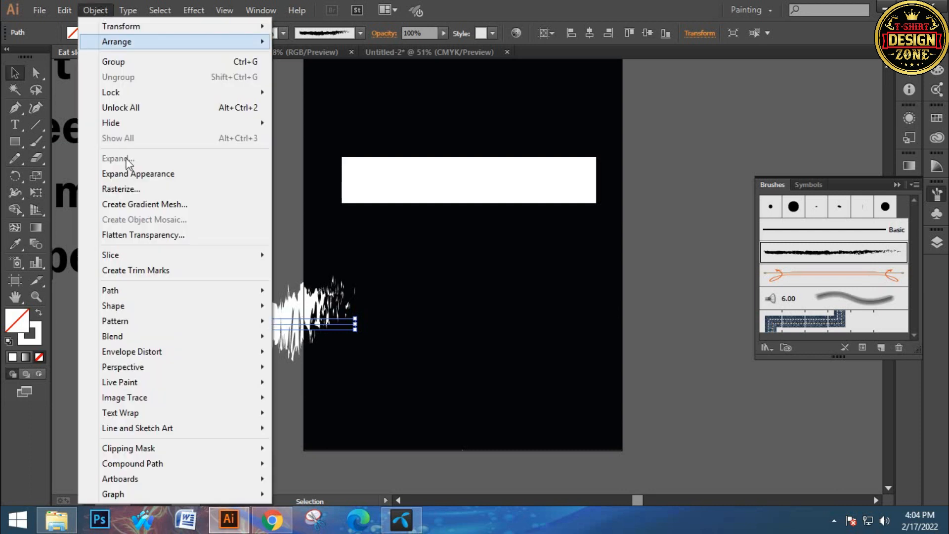
click(152, 175)
click(386, 347)
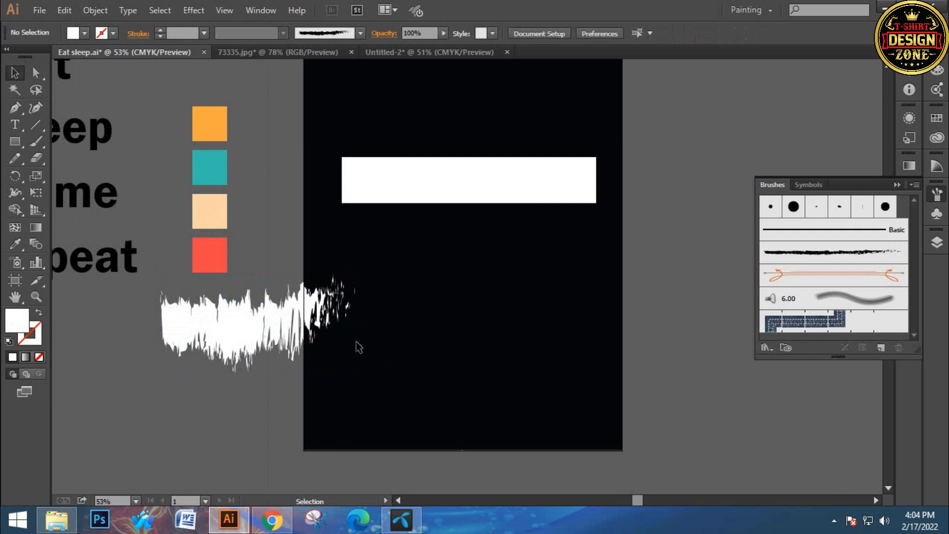
click(309, 316)
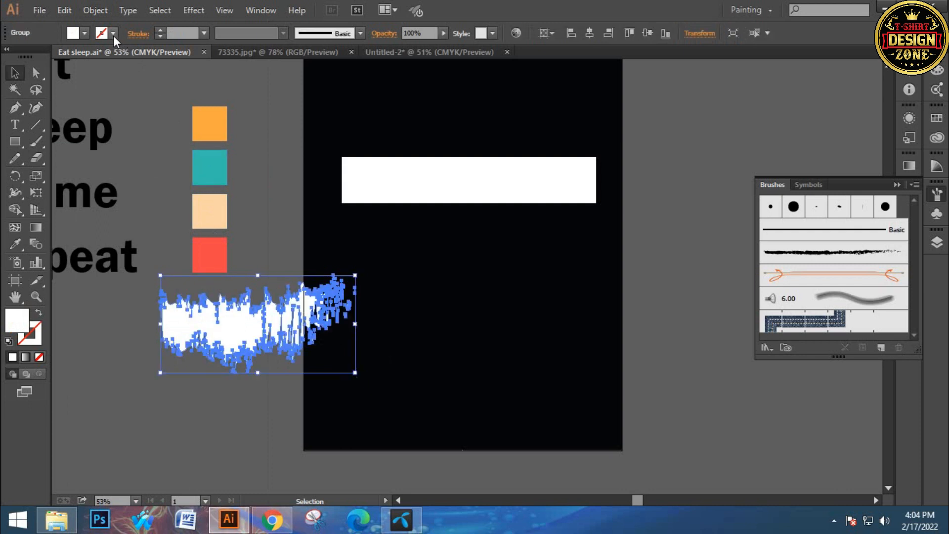
- Rotate the expanded brush shape 90° counterclockwise so it stands upright with its frayed end at the top
mouse_move(355, 373)
mouse_down()
mouse_move(360, 347)
mouse_move(339, 270)
mouse_move(316, 233)
mouse_up()
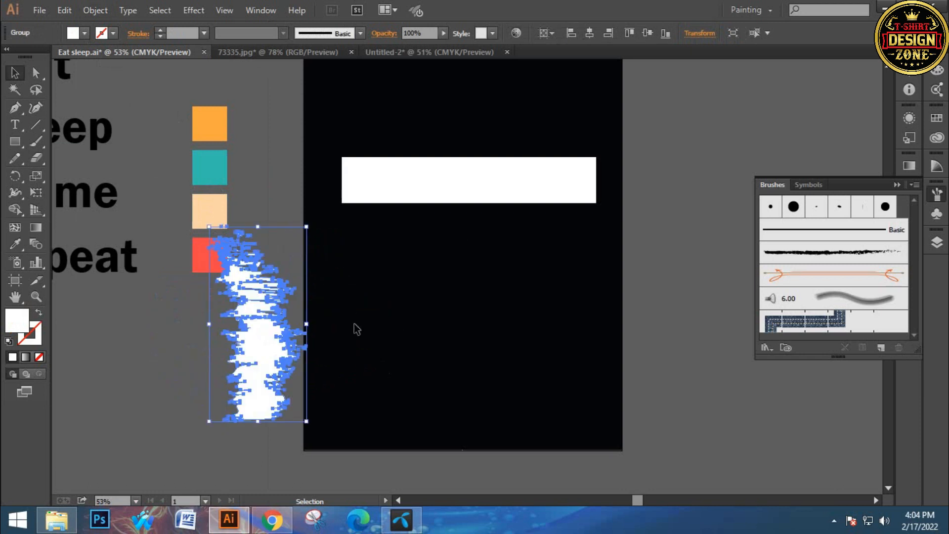
click(310, 346)
click(262, 352)
click(348, 339)
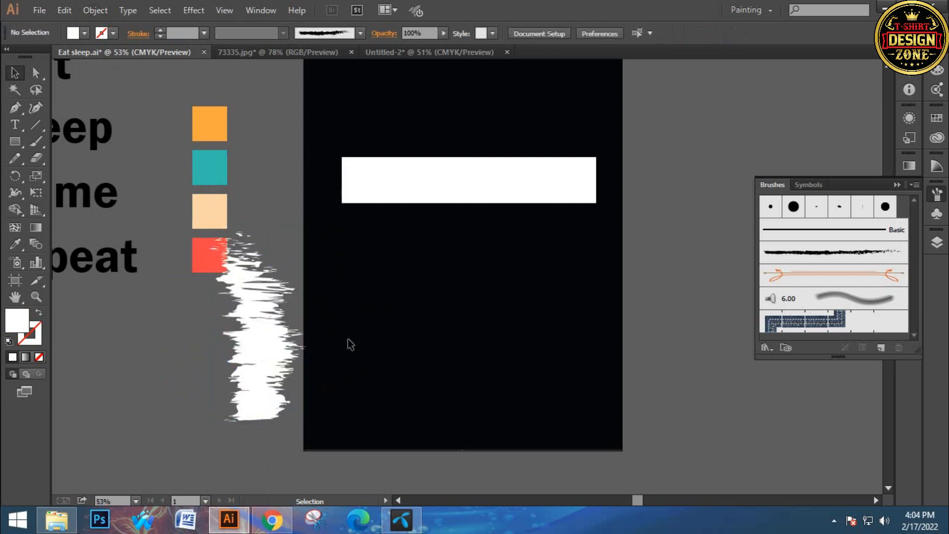
- Move the upright brush shape up between the colour swatches and the white rectangle
click(364, 190)
click(367, 272)
key(space)
drag(367, 273, 366, 277)
drag(268, 324, 281, 196)
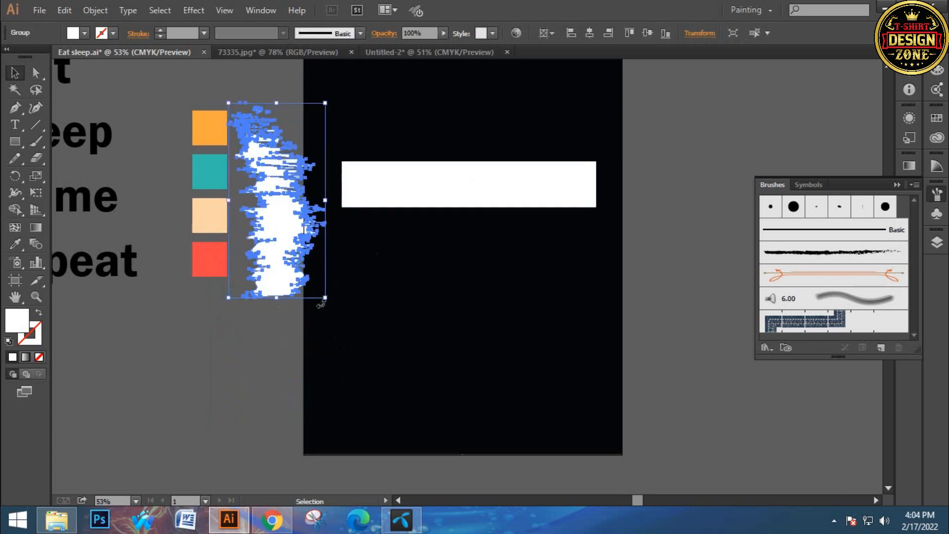
click(350, 321)
click(282, 236)
ctrl+click(362, 257)
- Shorten the brush shape from its top edge and place it over the white rectangle's left end
drag(348, 292, 293, 330)
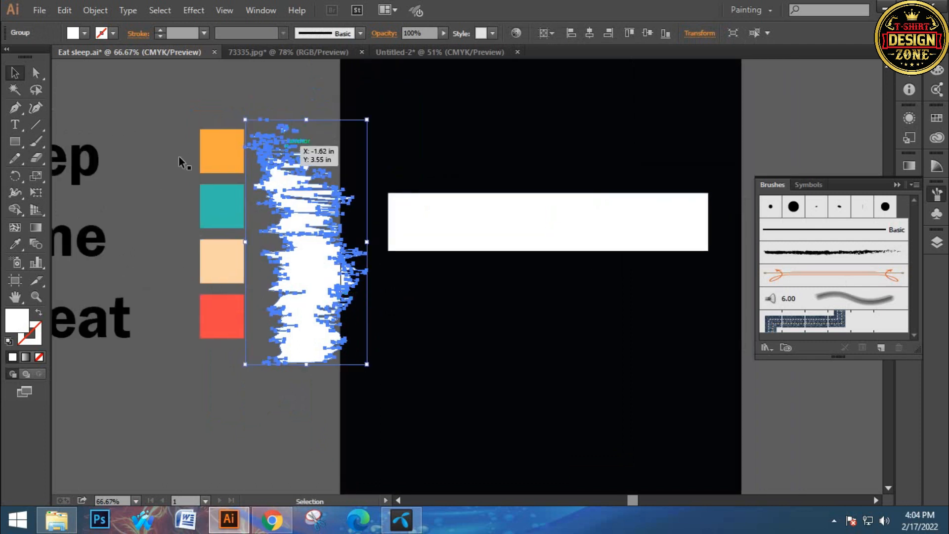
drag(307, 119, 307, 193)
click(357, 147)
mouse_move(315, 274)
mouse_down()
mouse_move(347, 239)
mouse_move(374, 231)
mouse_move(382, 257)
mouse_up()
- Erase the upper part of the brush shape that sticks out above the white rectangle, using a smaller eraser
key(ctrl+=)
key(shift+e)
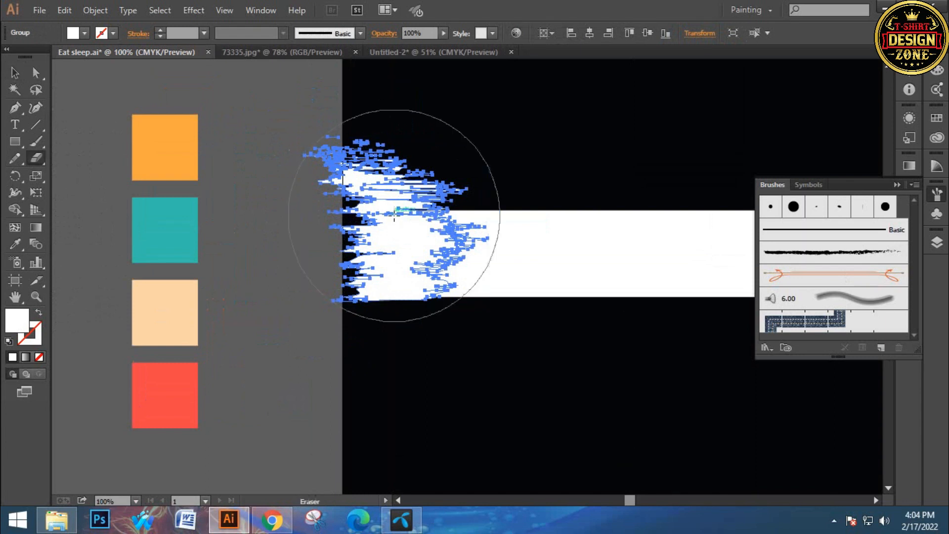
key(bracketleft)
key(bracketleft)
key(bracketleft)
key(bracketleft)
key(bracketleft)
key(bracketleft)
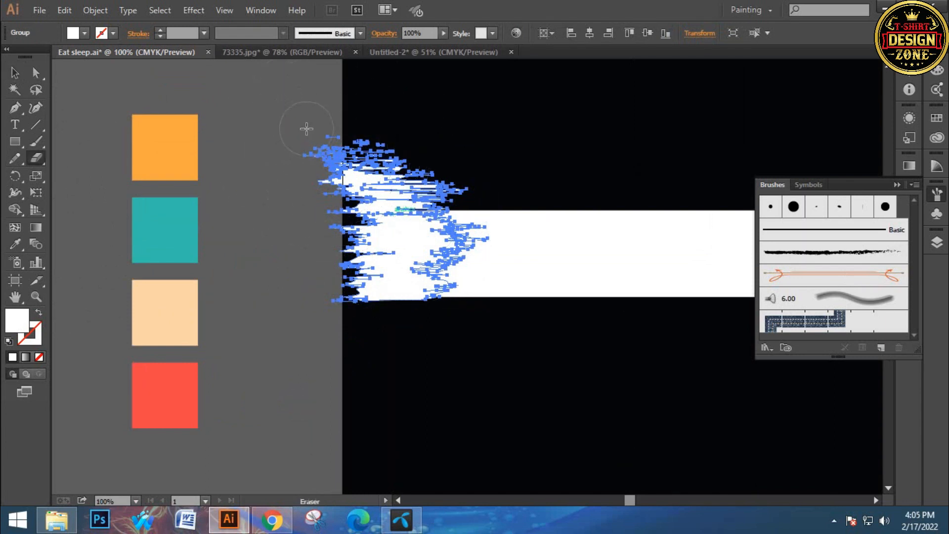
mouse_move(272, 121)
mouse_down()
mouse_move(360, 163)
mouse_move(539, 203)
mouse_up()
click(15, 73)
click(435, 164)
- Recolour the trimmed brush shape from the dark background and set its fill to pure black, 000000
click(377, 251)
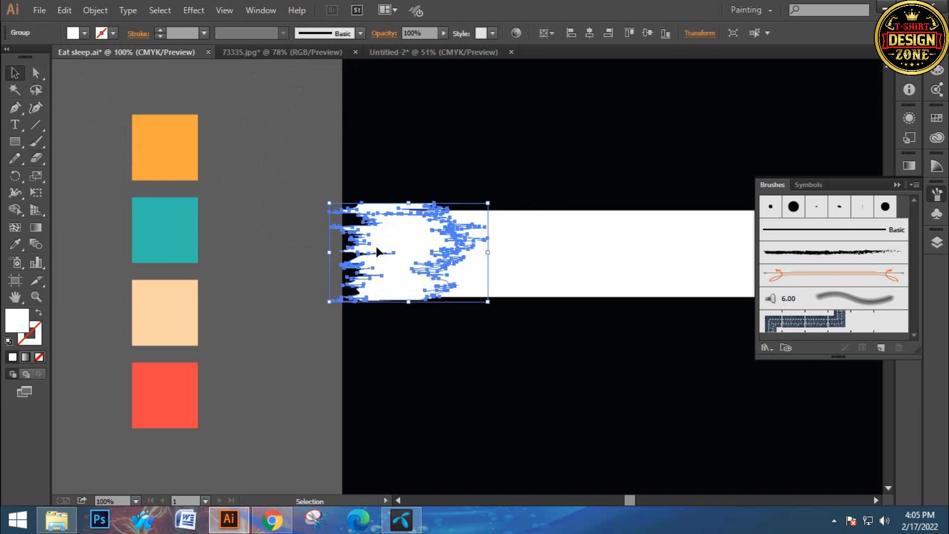
key(i)
click(435, 162)
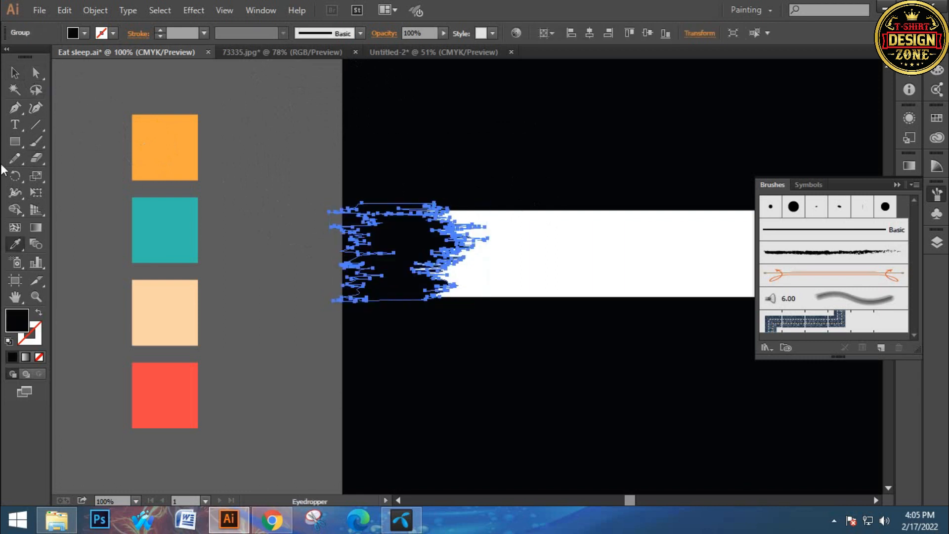
click(15, 73)
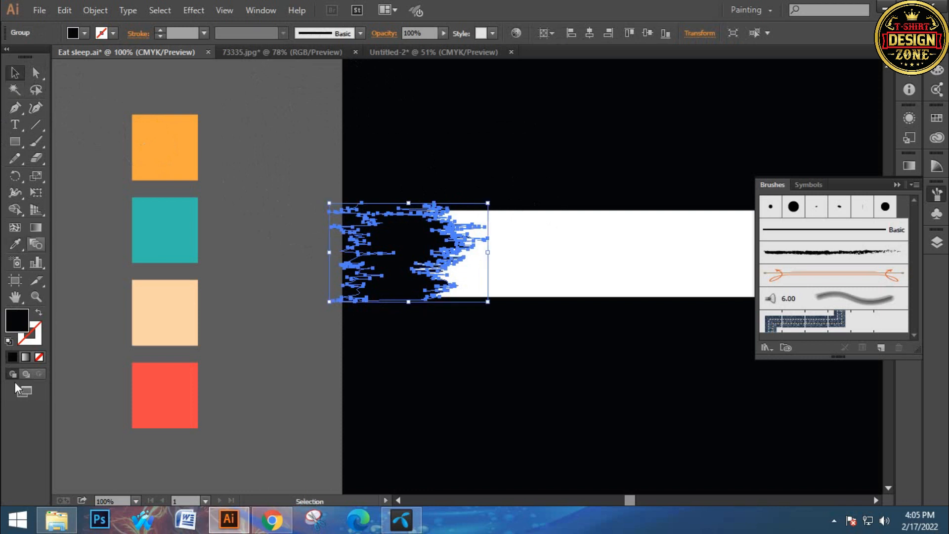
double_click(15, 320)
click(367, 290)
drag(367, 290, 389, 307)
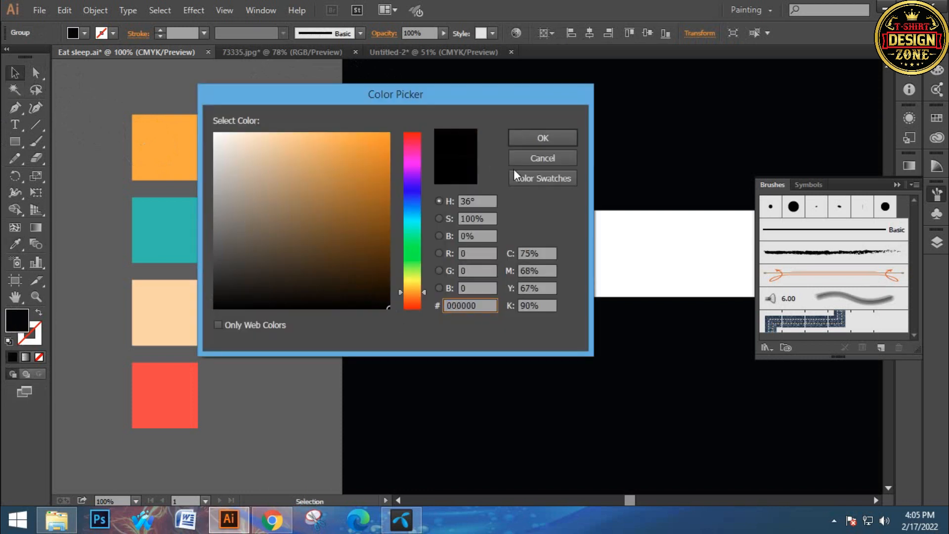
click(522, 142)
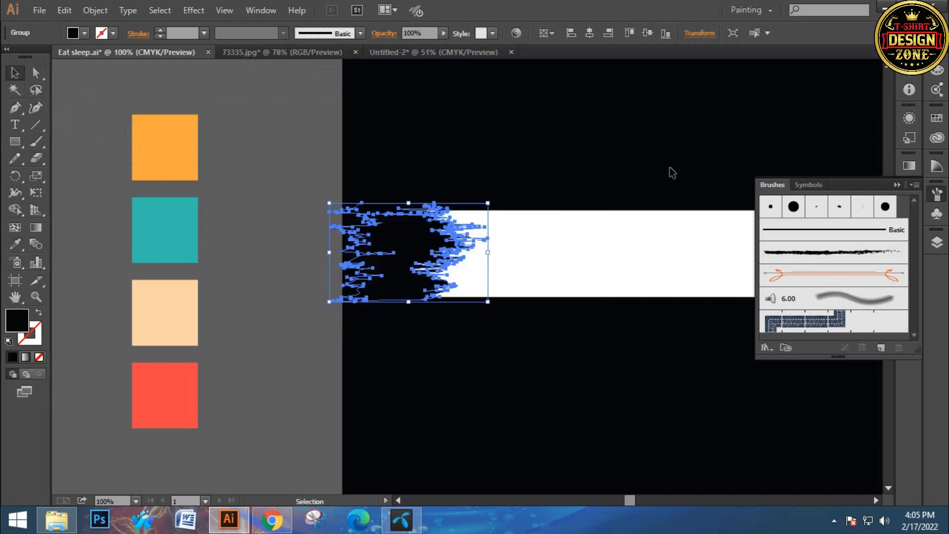
- Nudge the black brush shape slightly upward so it covers the left end of the white rectangle
click(898, 185)
drag(540, 154, 464, 144)
click(464, 144)
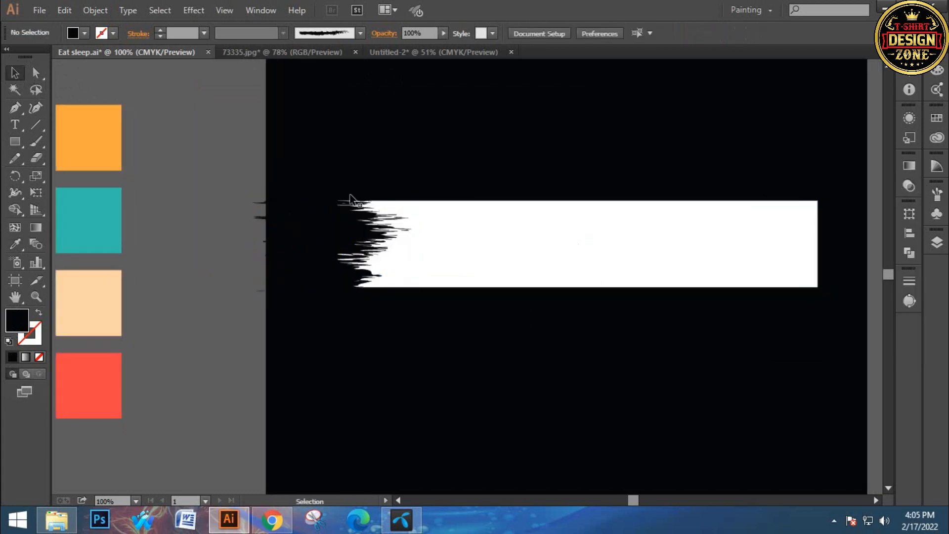
click(316, 235)
key(Up)
key(Up)
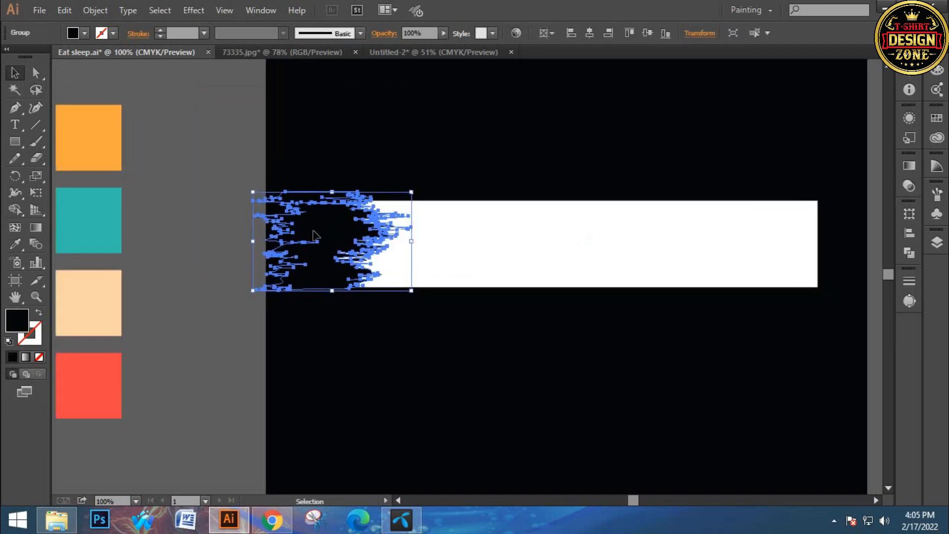
- Create a copy of the black brush shape reflected across the vertical axis
drag(437, 324, 332, 334)
right_click(218, 253)
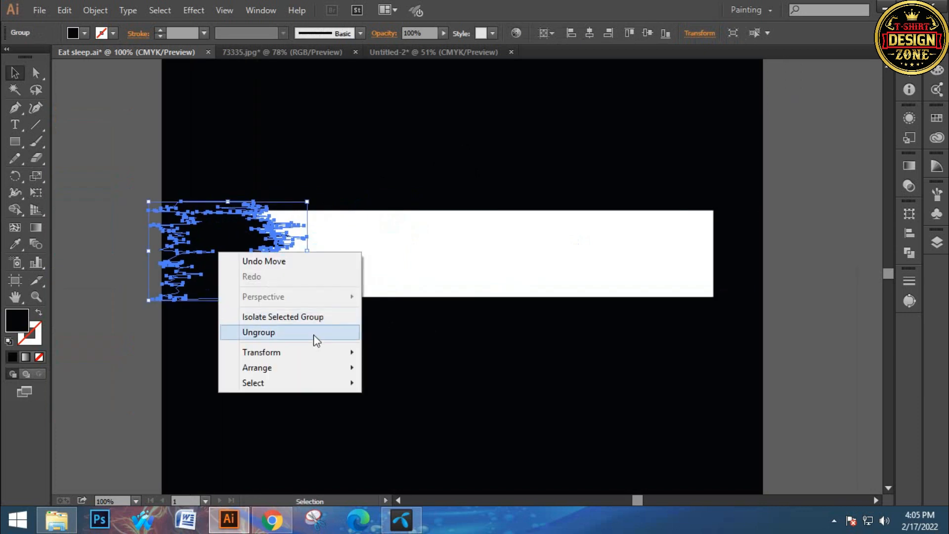
mouse_move(341, 357)
click(477, 404)
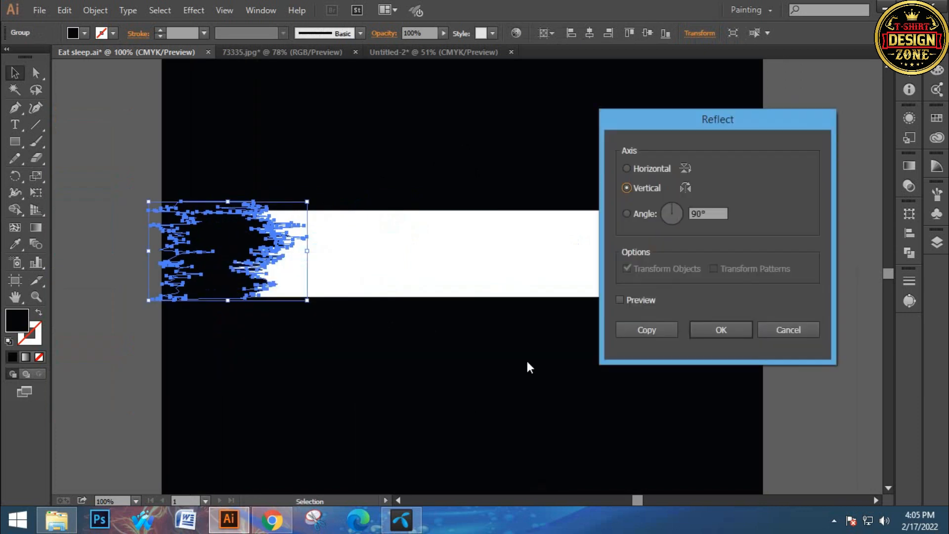
click(640, 300)
click(642, 328)
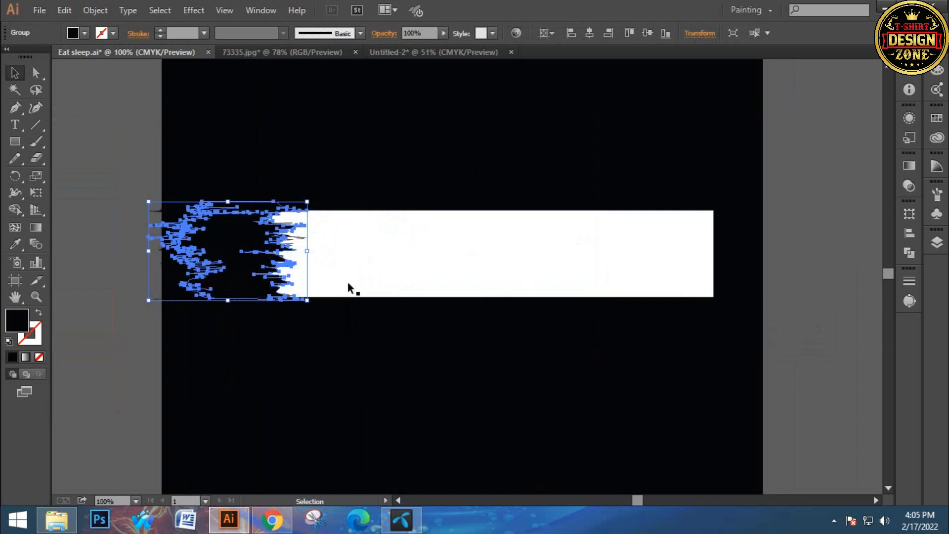
- Move the reflected copy to the white rectangle's right end and group it with the original brush shape
drag(292, 252, 717, 290)
shift+click(212, 243)
key(ctrl+g)
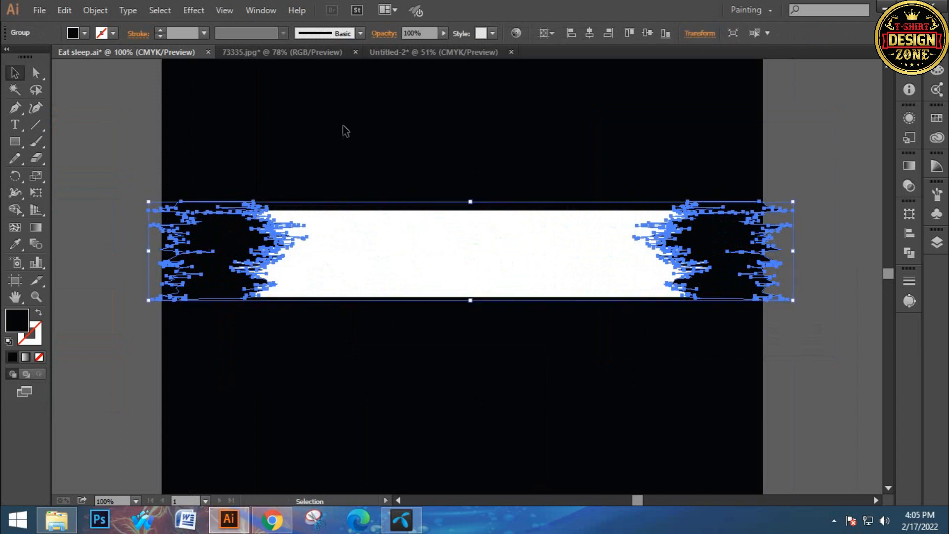
- Horizontally centre the brush-shape group and the white rectangle on the artboard
click(590, 33)
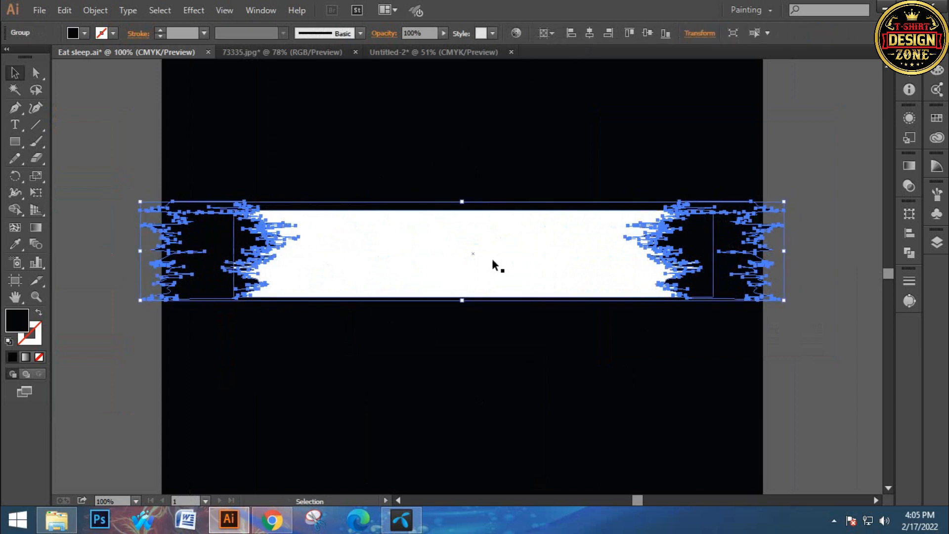
click(497, 250)
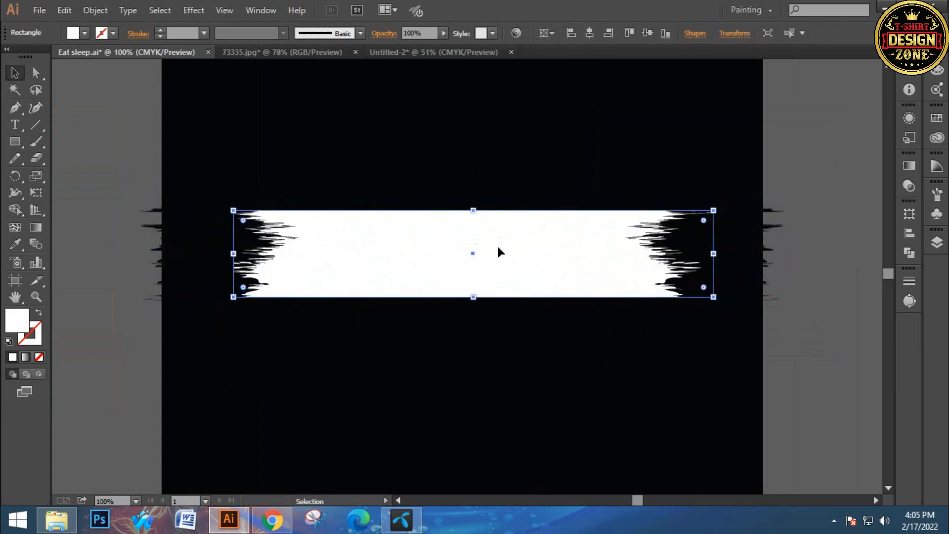
click(590, 33)
click(524, 148)
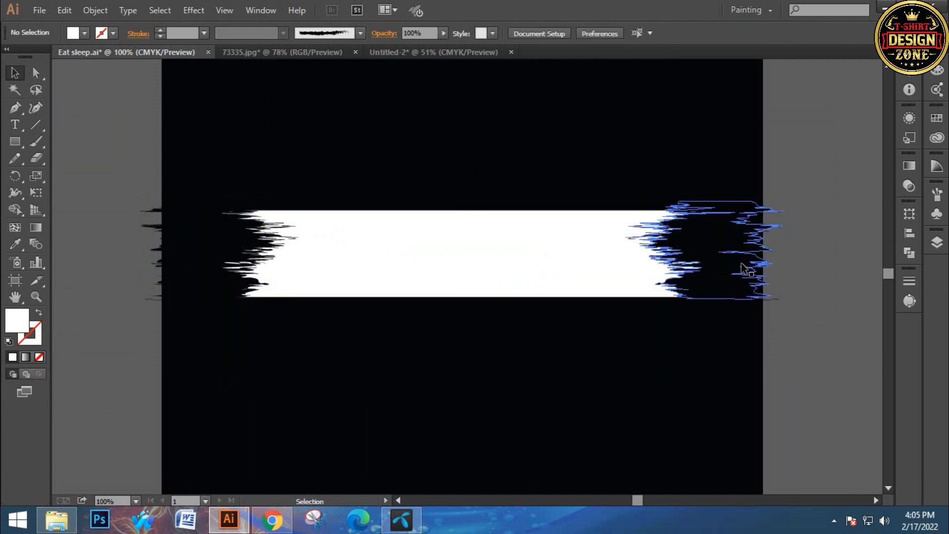
- Remove the grouped black brush shapes from the two ends of the white rectangle
click(748, 267)
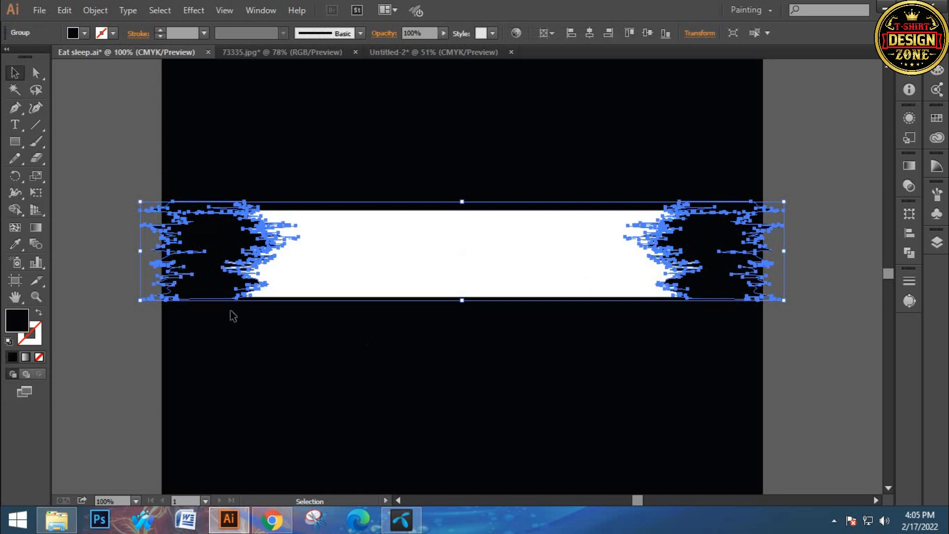
key(a)
key(Delete)
key(v)
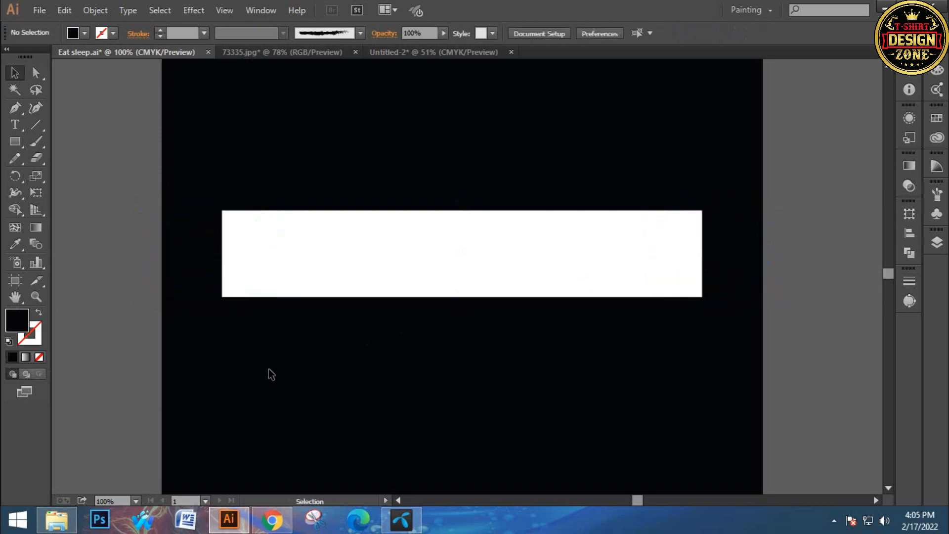
- Make an opacity mask for the white rectangle, with clipping turned off
click(381, 246)
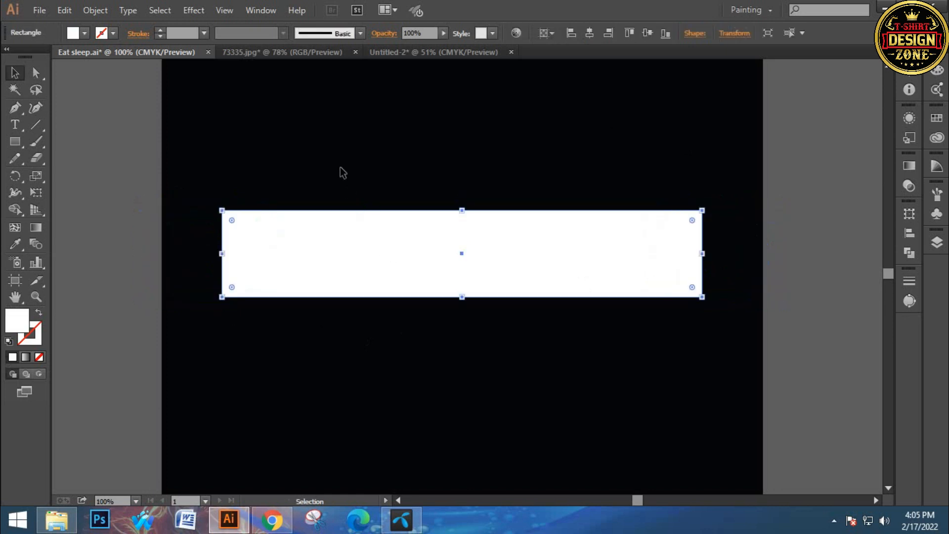
click(908, 187)
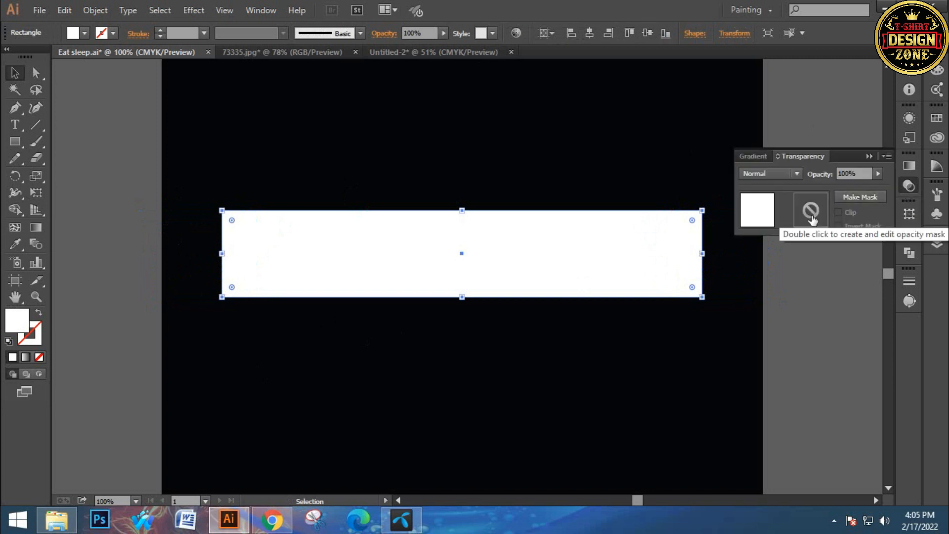
click(855, 199)
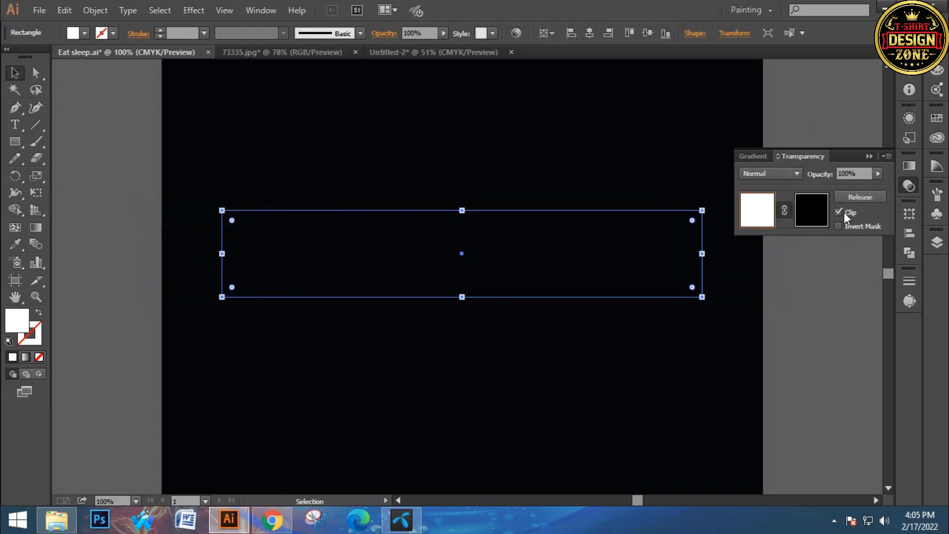
click(839, 212)
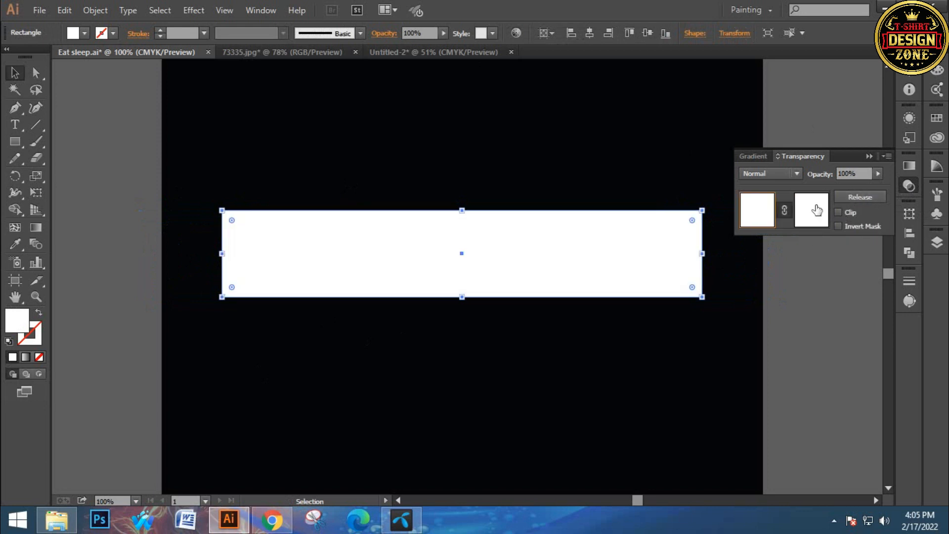
- Paste the black brush-shape group into the rectangle's opacity mask and return to editing the artwork
click(812, 213)
key(ctrl+v)
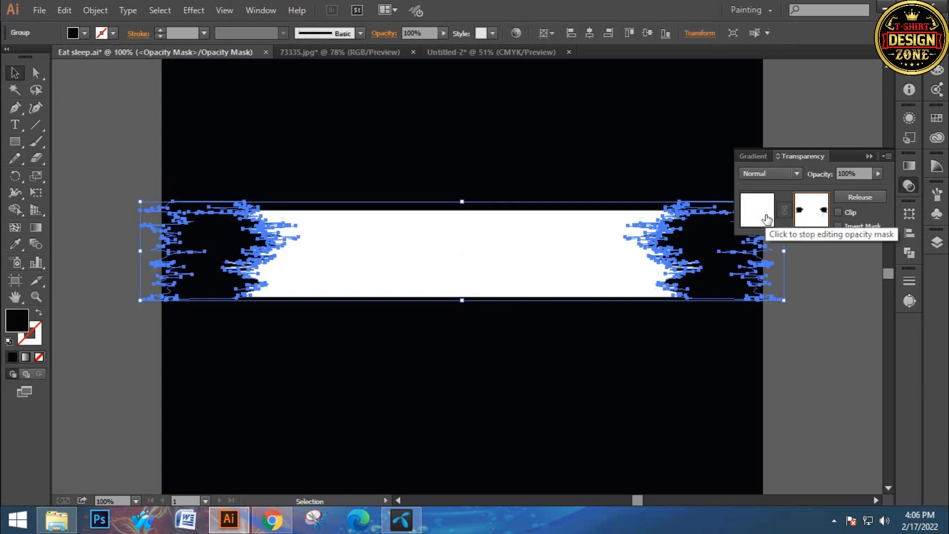
click(745, 213)
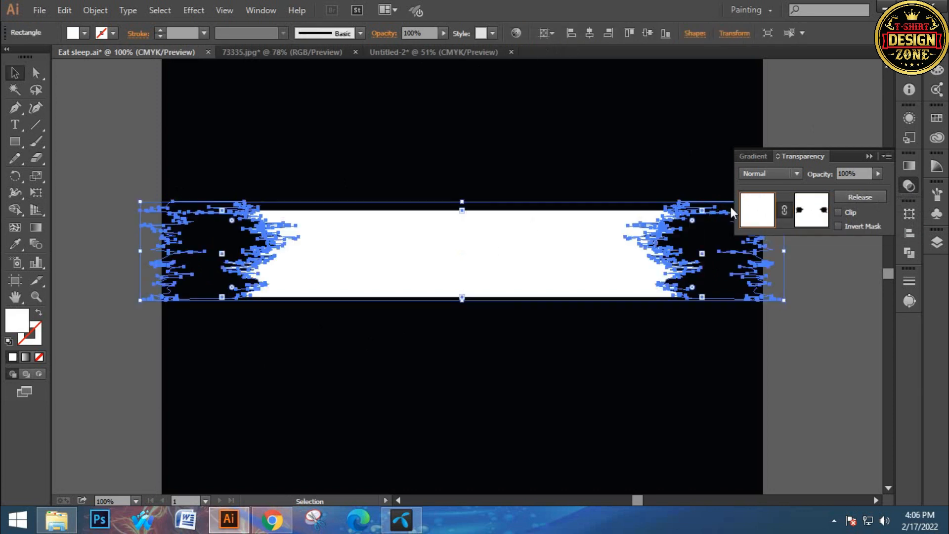
click(528, 204)
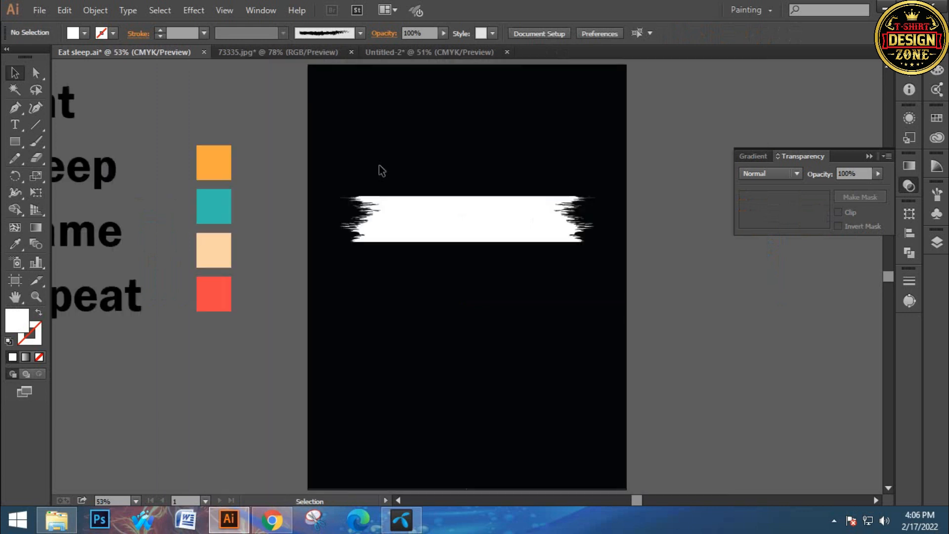
key(ctrl+0)
- Recolour the white brush-edged banner with the orange swatch sampled by the Eyedropper
click(468, 210)
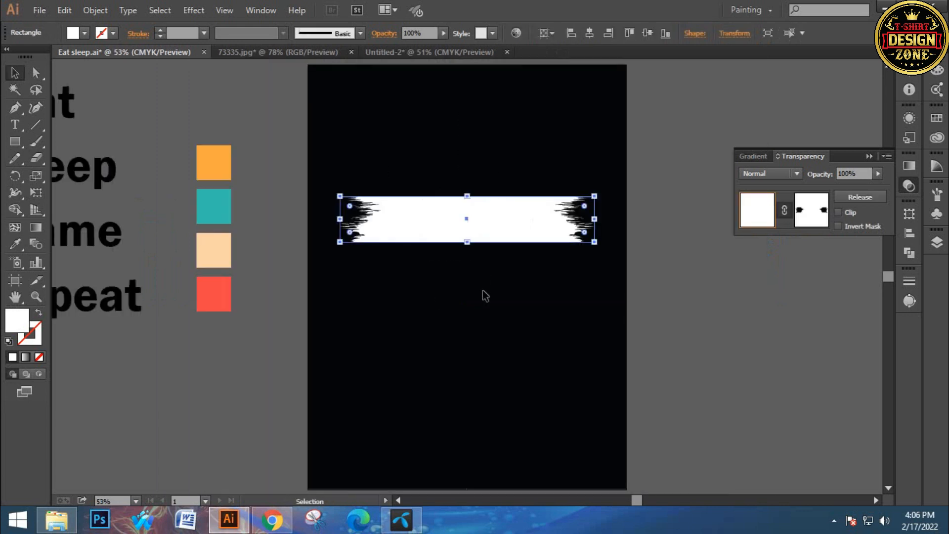
click(482, 297)
click(462, 237)
key(i)
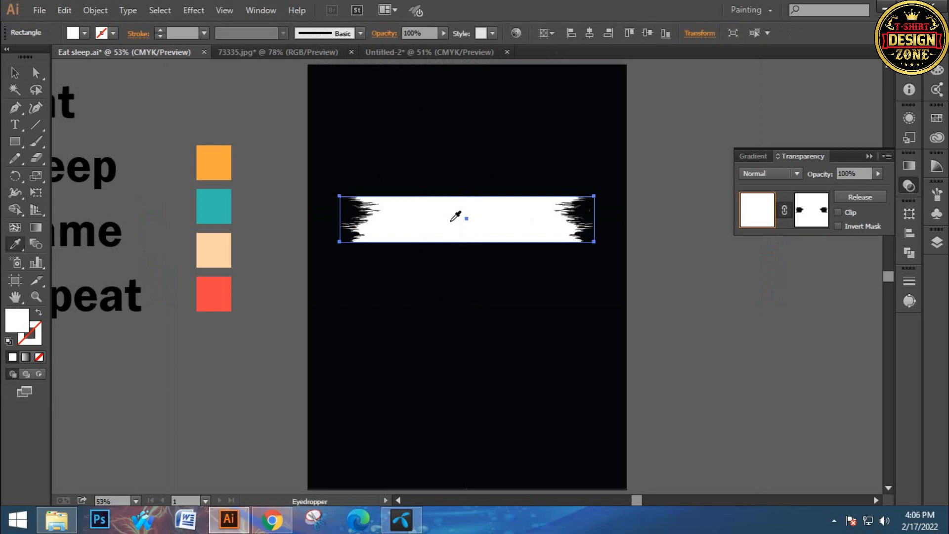
click(212, 154)
click(14, 73)
- Duplicate the orange banner straight down with a thin gap and repeat the copy twice to stack four banners
click(390, 226)
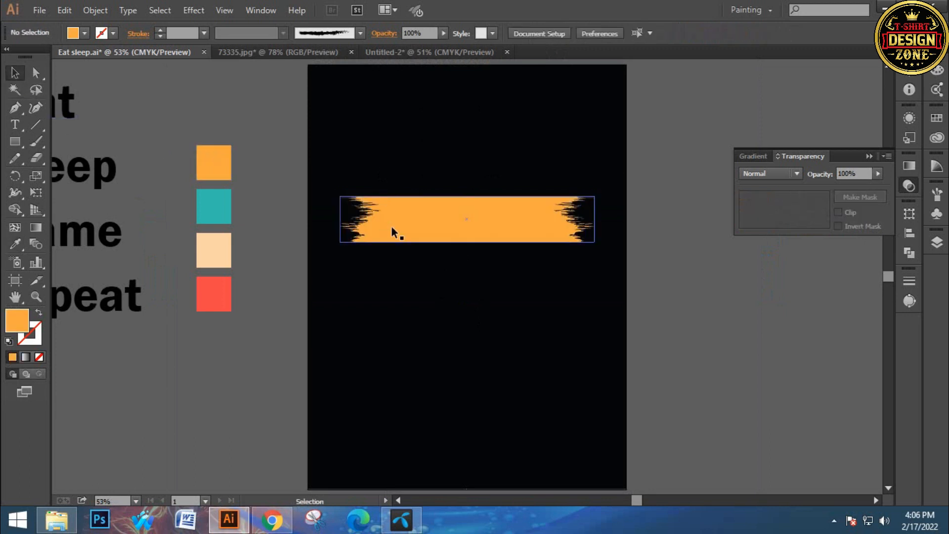
drag(395, 227, 403, 276)
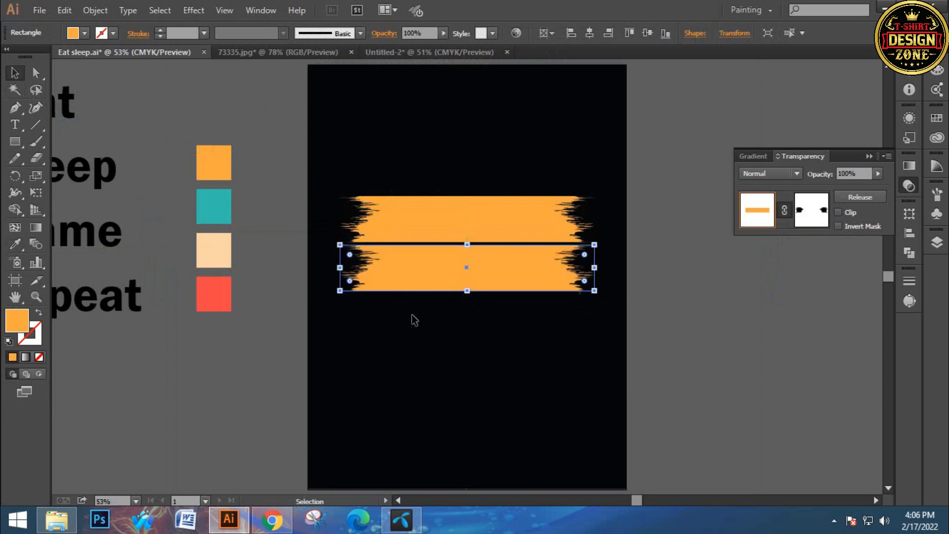
key(a)
key(ctrl+d)
key(ctrl+d)
key(v)
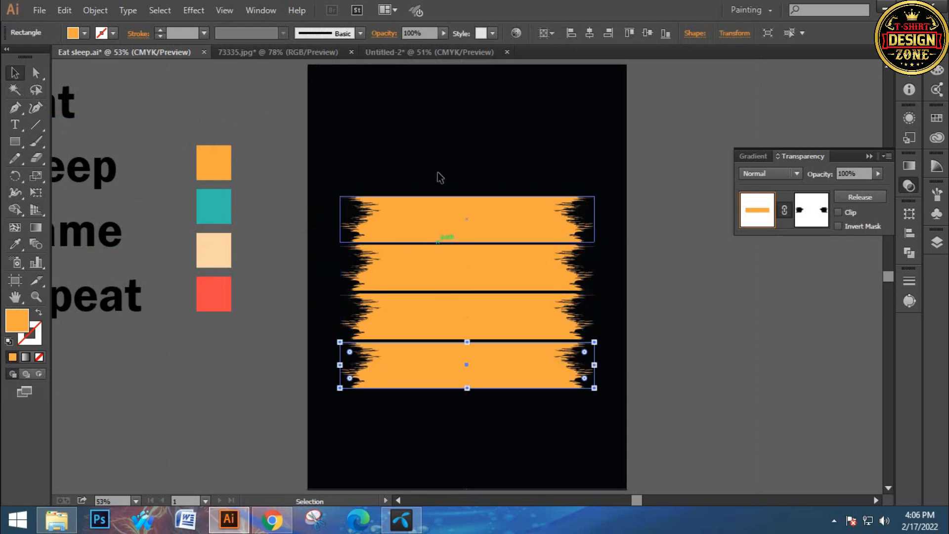
- Recolour the second banner from the top with the sampled teal swatch
click(434, 155)
click(445, 267)
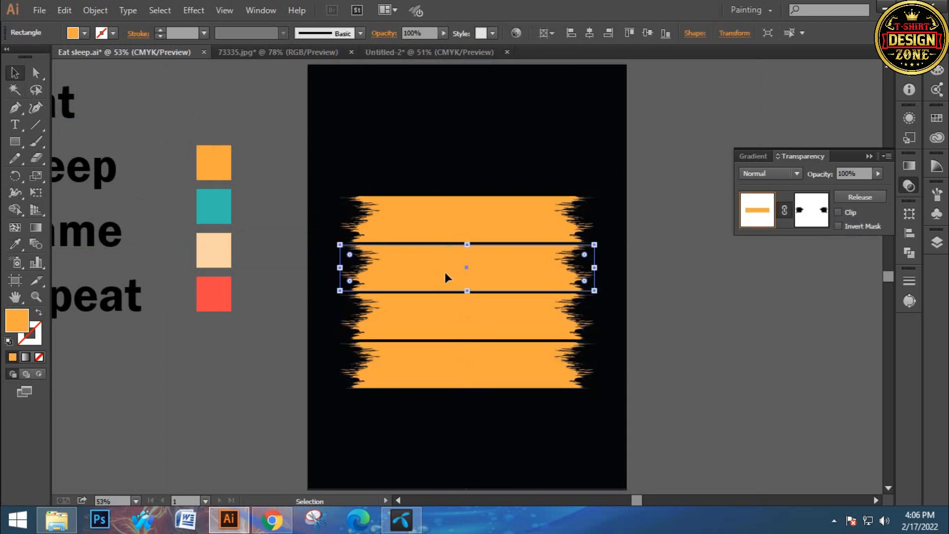
key(i)
click(221, 199)
key(v)
- Recolour the third banner from the top with the sampled light peach swatch
click(408, 313)
key(i)
click(214, 250)
click(15, 74)
click(364, 163)
- Recolour the lowest banner with the sampled coral red swatch
click(433, 361)
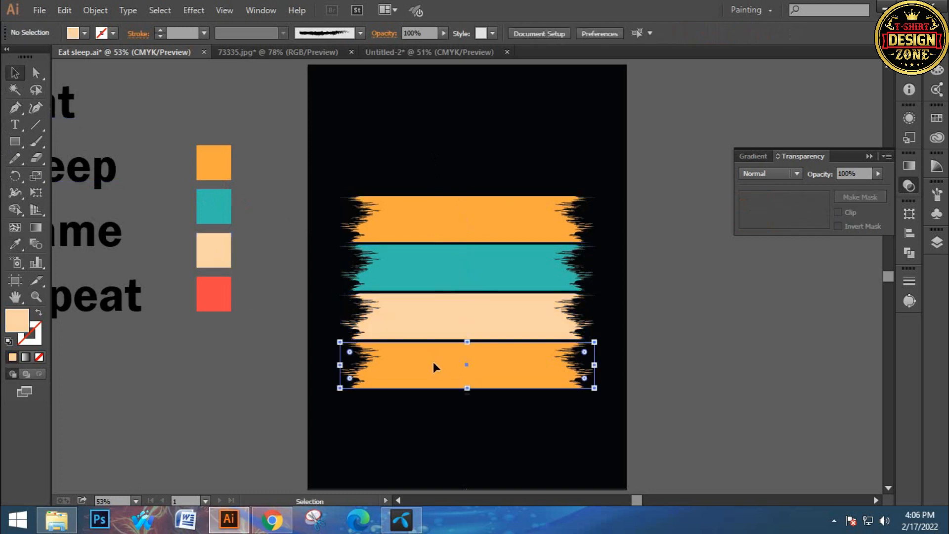
key(i)
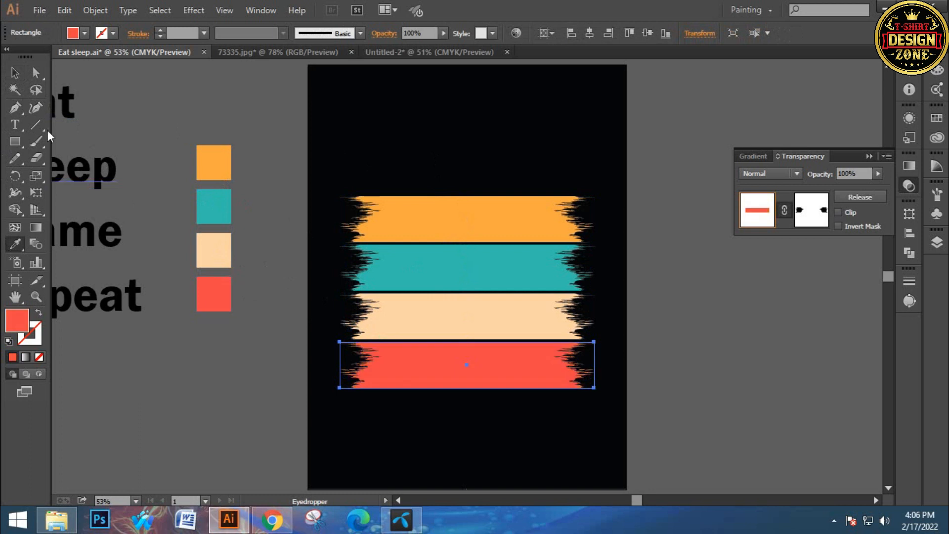
click(15, 74)
click(459, 108)
drag(365, 132, 499, 407)
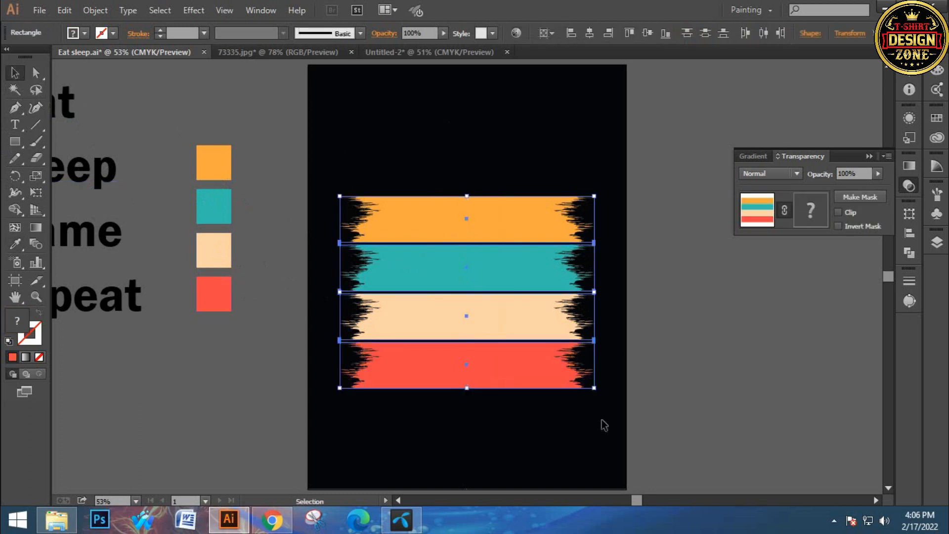
key(a)
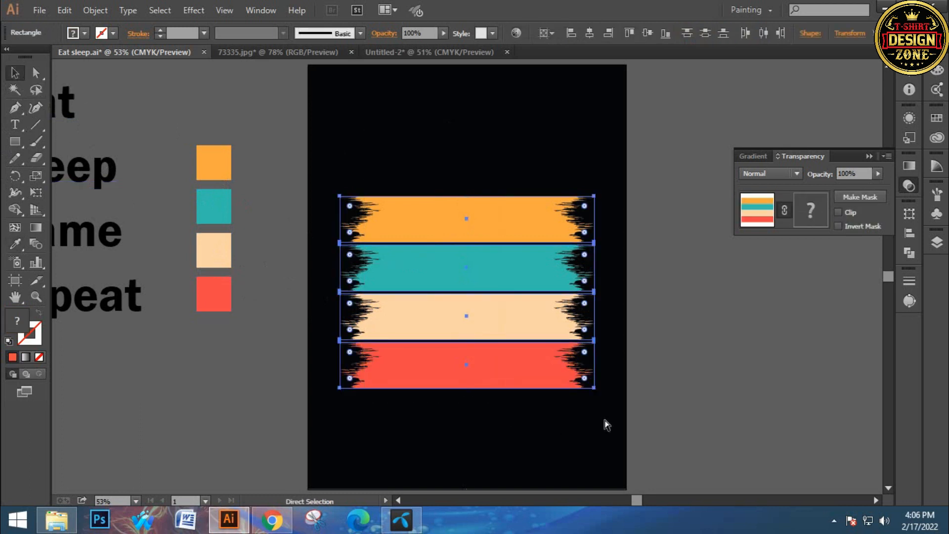
key(v)
click(621, 393)
key(ctrl+minus)
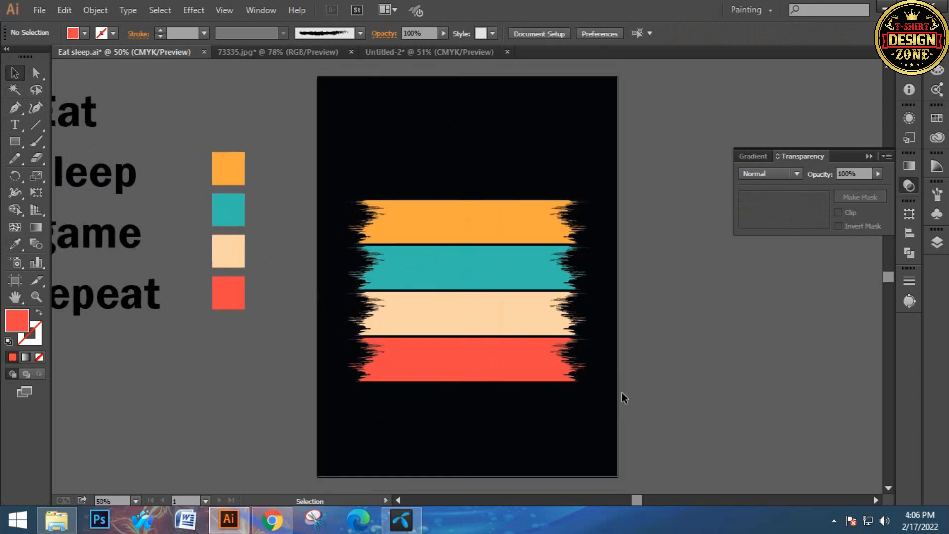
key(ctrl+0)
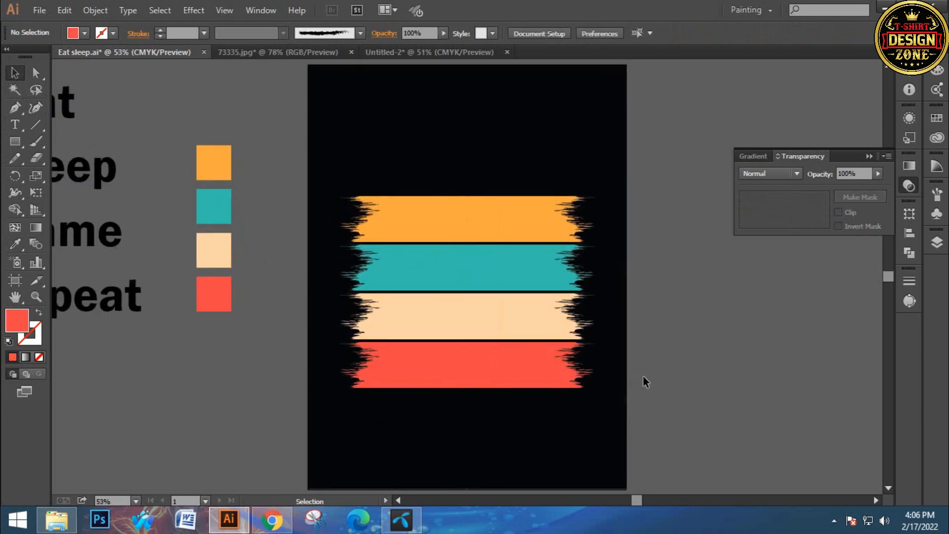
- Switch to Chrome and close the "Eat sleep football repeat" search page
click(272, 519)
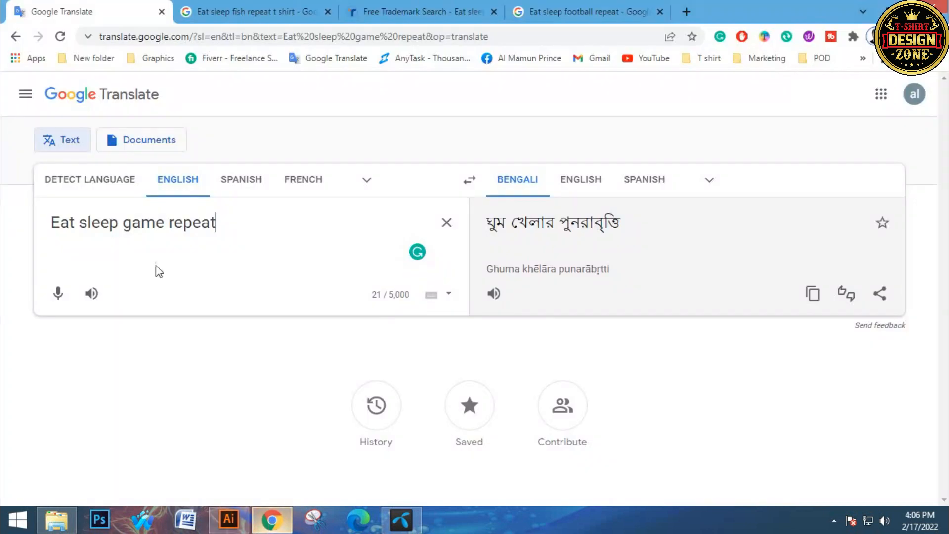
click(434, 11)
click(604, 11)
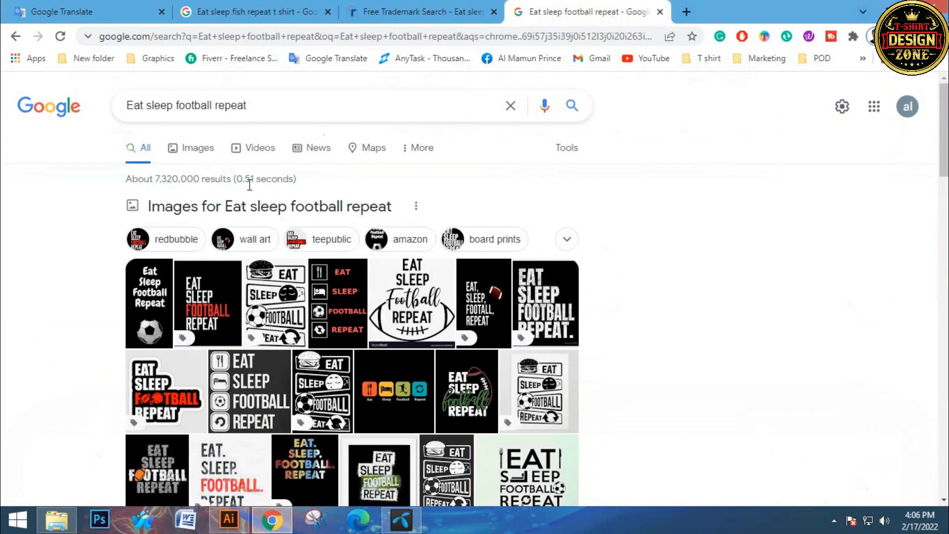
click(660, 12)
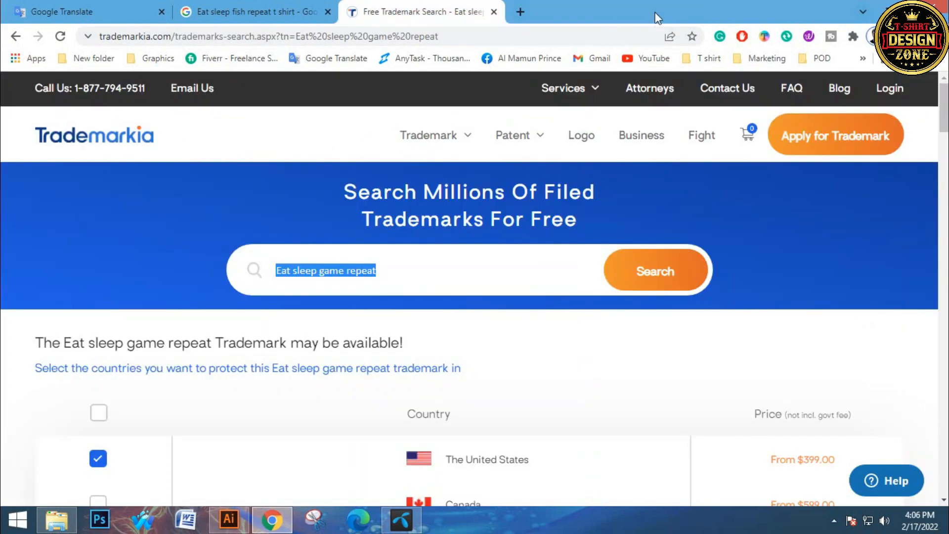
- Search Google for "brush effect" in a new browser tab
key(ctrl+t)
click(354, 36)
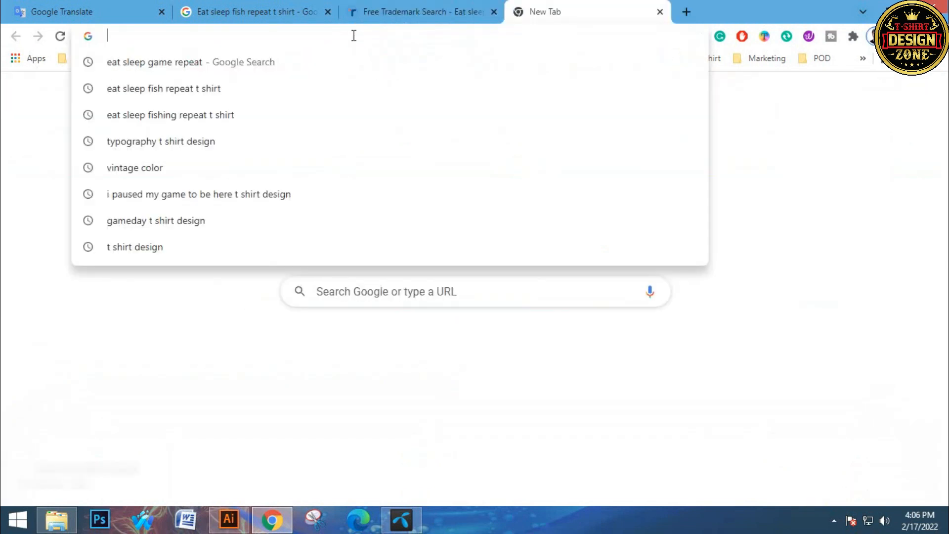
text(Brush)
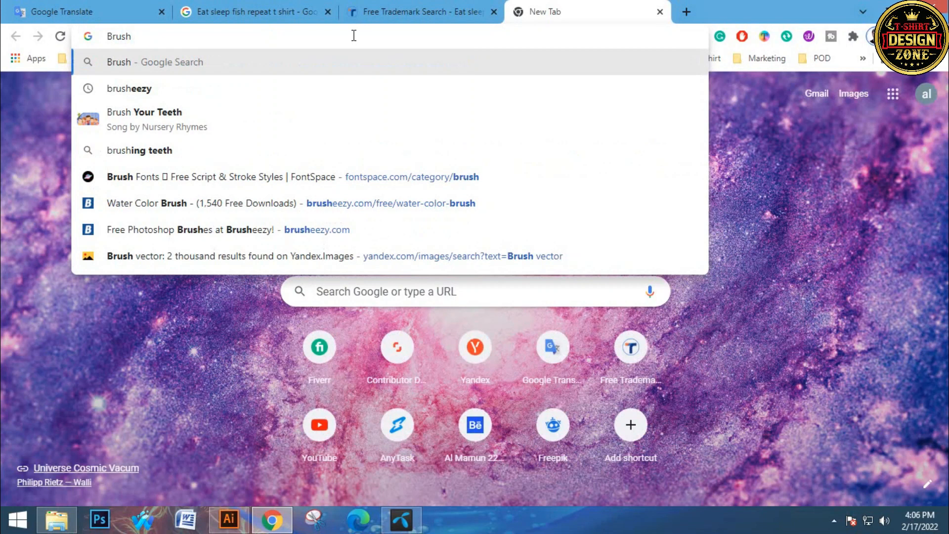
text( effect)
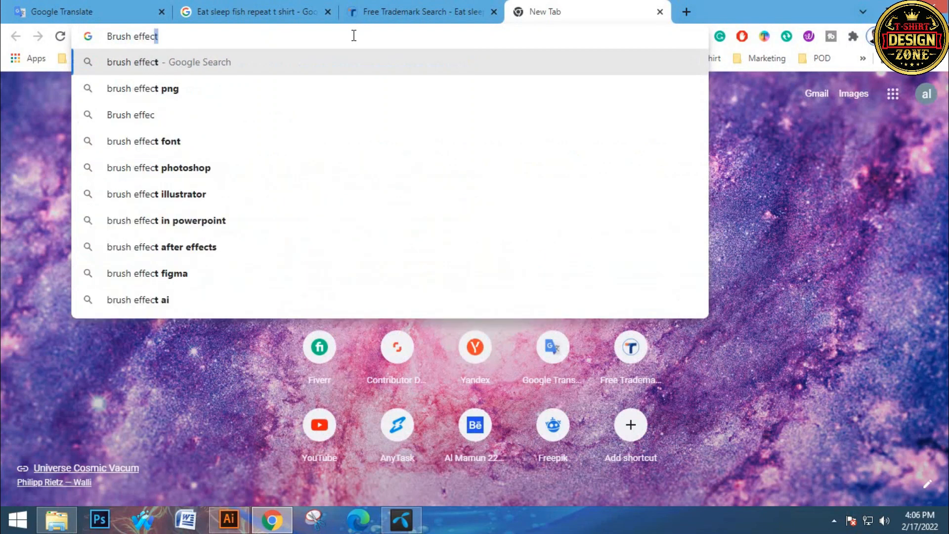
text(t)
key(Return)
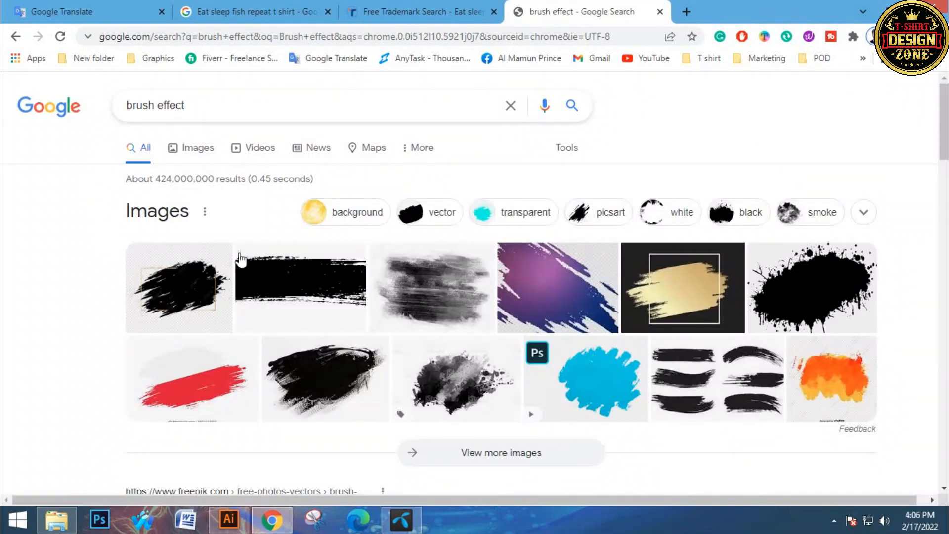
- Browse the image results for "brush effect" and examine the available brush-stroke shapes
click(190, 150)
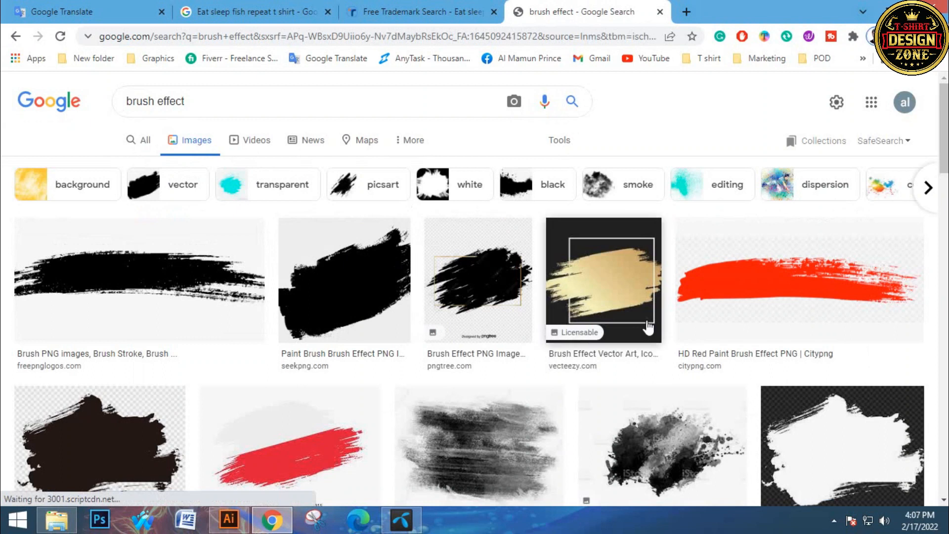
scroll(648, 327, down, 3)
scroll(554, 359, down, 2)
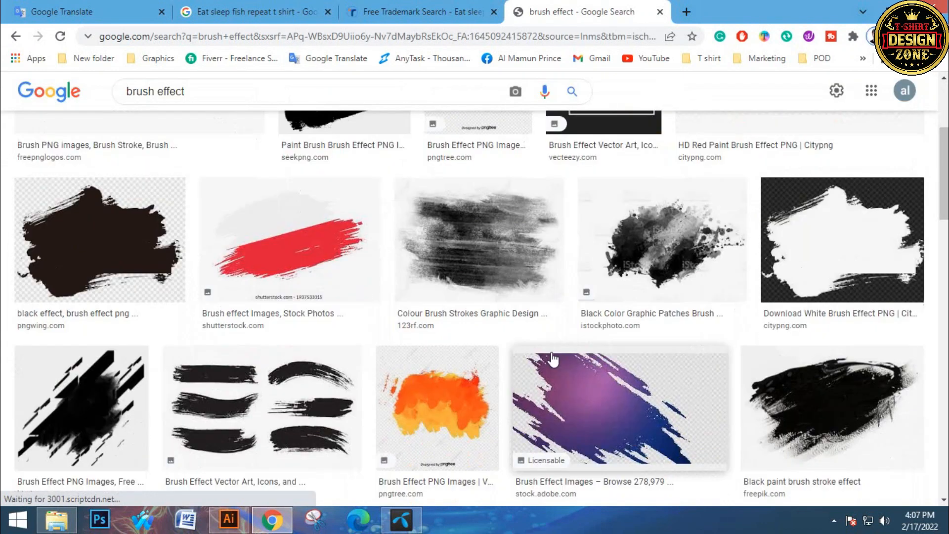
scroll(509, 359, down, 2)
scroll(467, 361, down, 6)
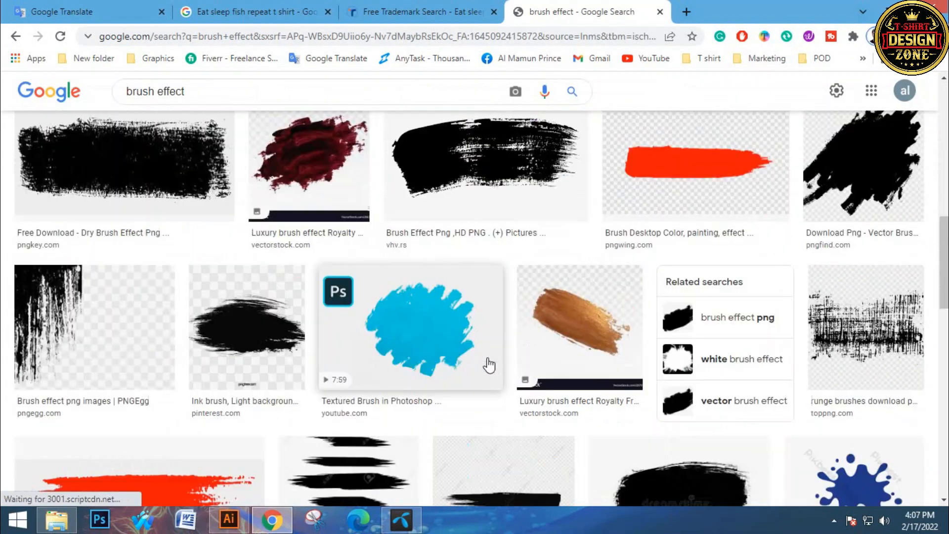
scroll(362, 328, down, 3)
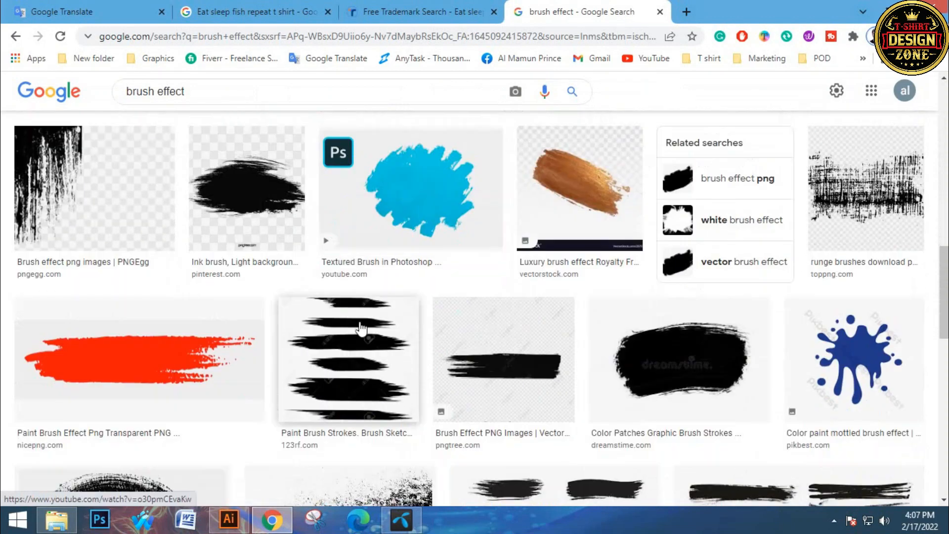
scroll(529, 346, down, 3)
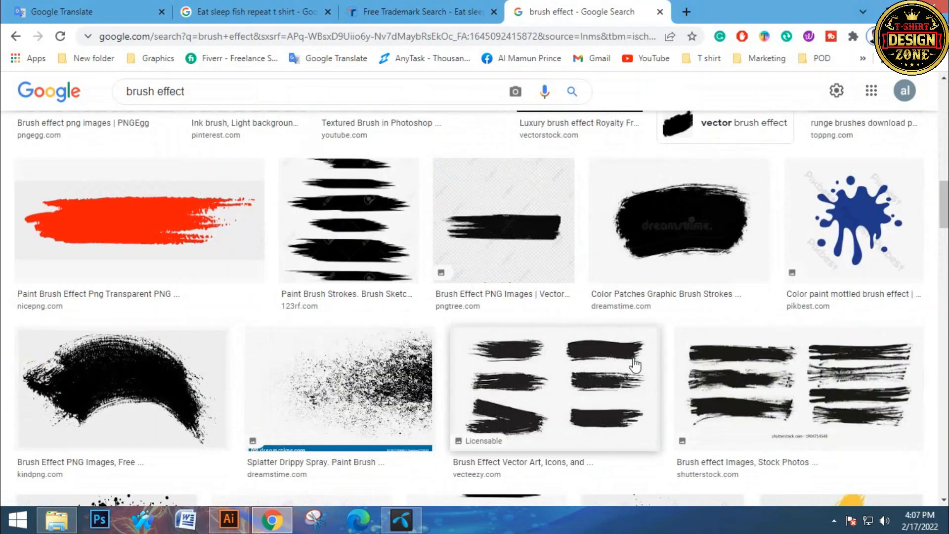
scroll(635, 366, down, 3)
scroll(360, 223, down, 6)
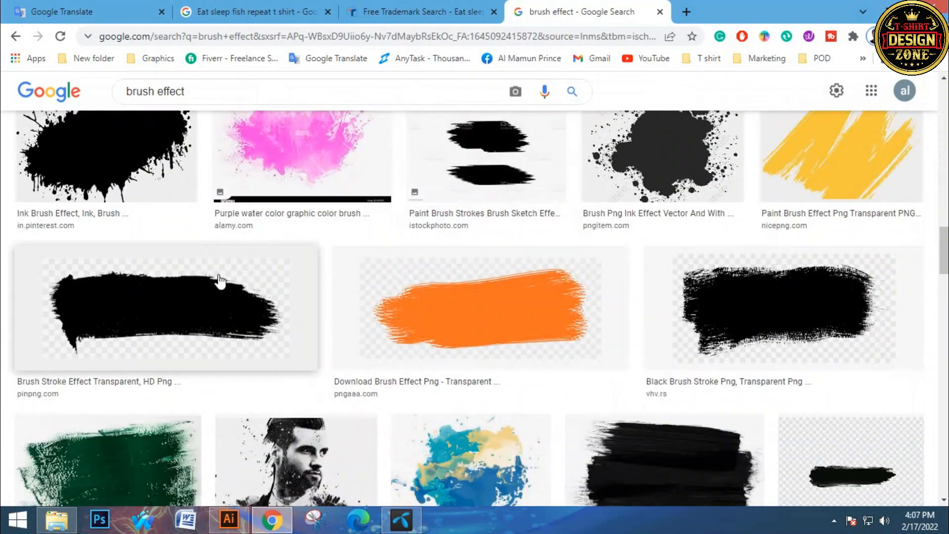
scroll(220, 281, down, 3)
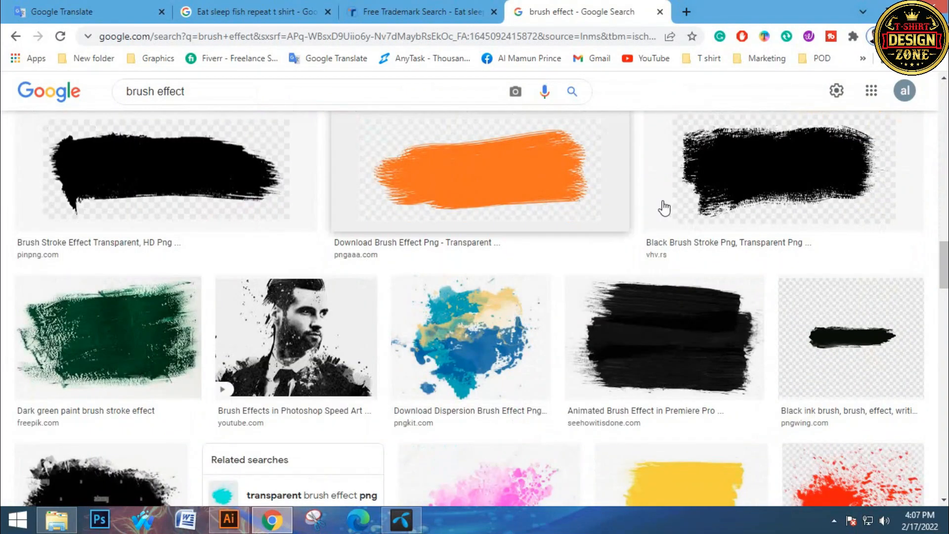
scroll(604, 229, down, 3)
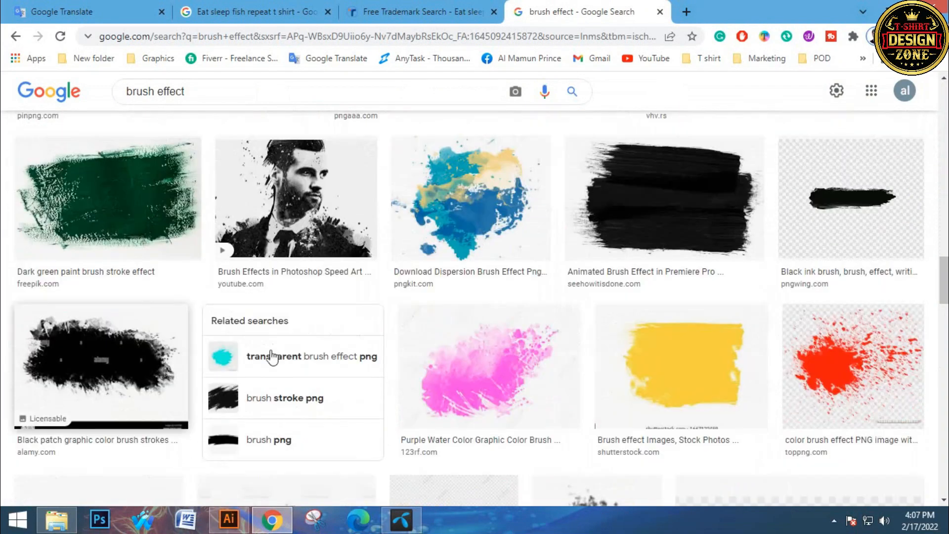
scroll(692, 307, down, 5)
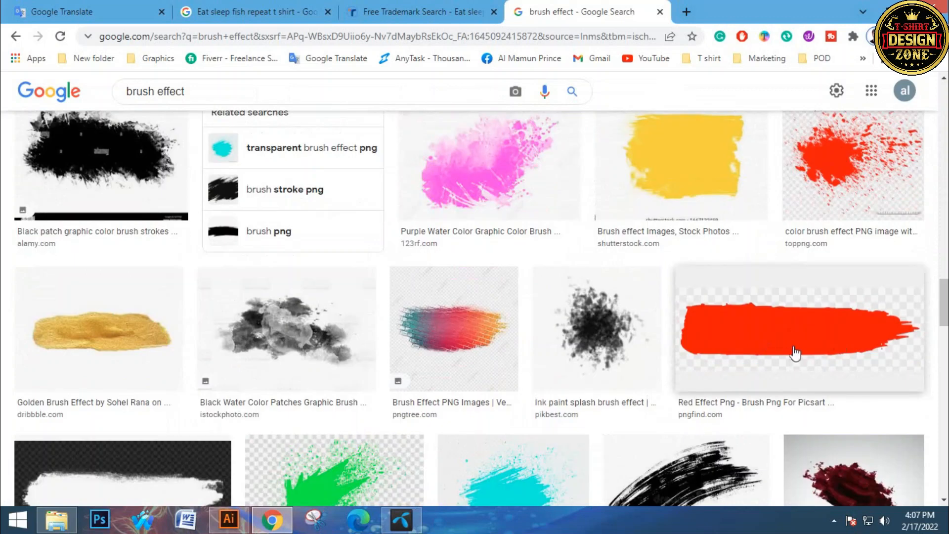
scroll(795, 353, down, 1)
scroll(717, 272, down, 2)
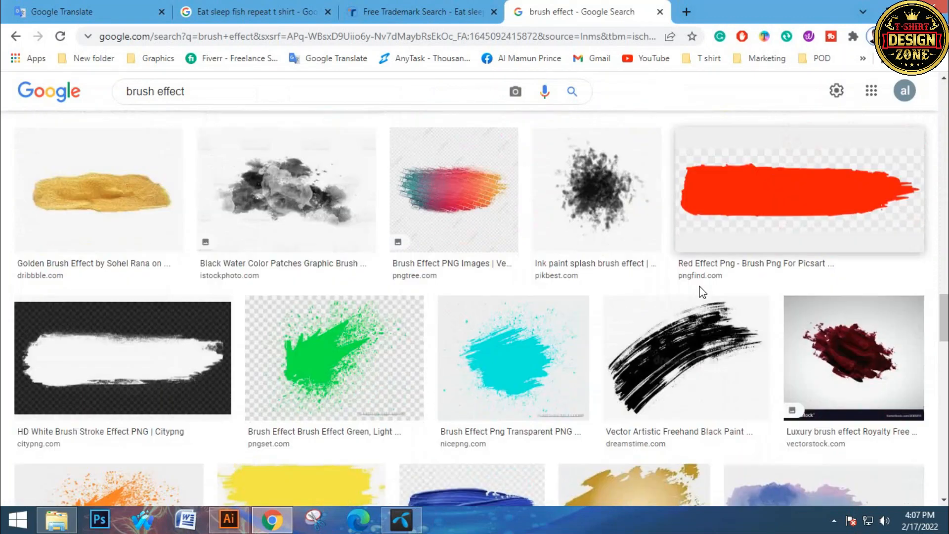
scroll(544, 257, down, 2)
scroll(445, 277, down, 4)
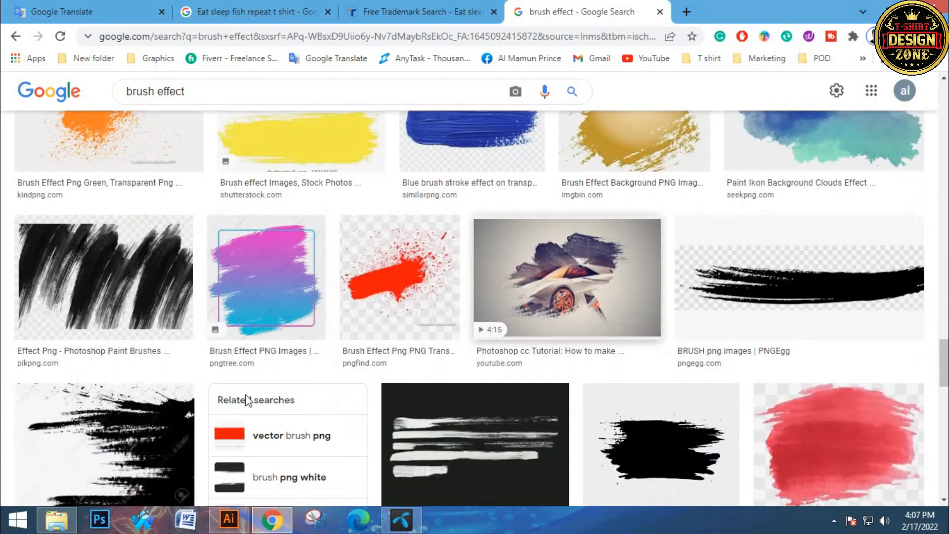
- Switch to Illustrator's Untitled-2 document and trace the brush-stroke image in Black and White mode with Ignore White enabled
click(228, 518)
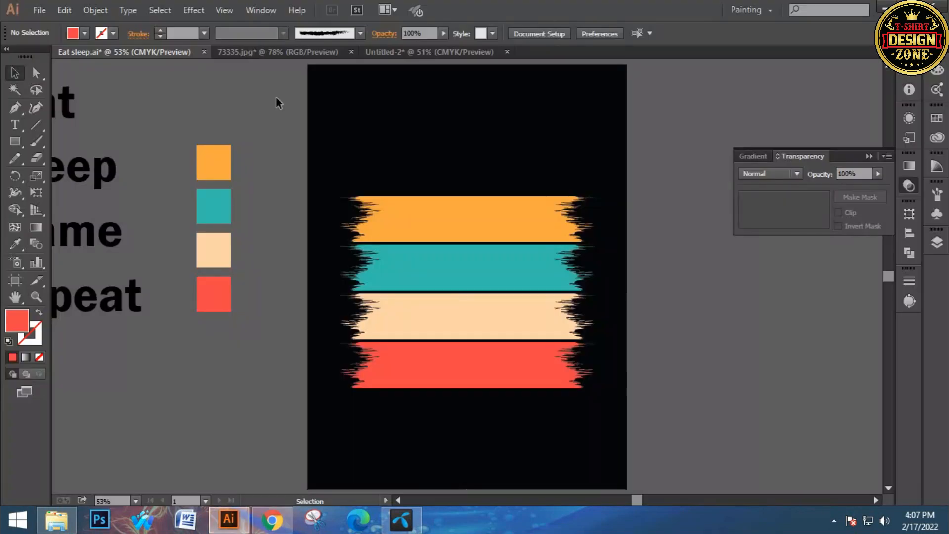
click(397, 49)
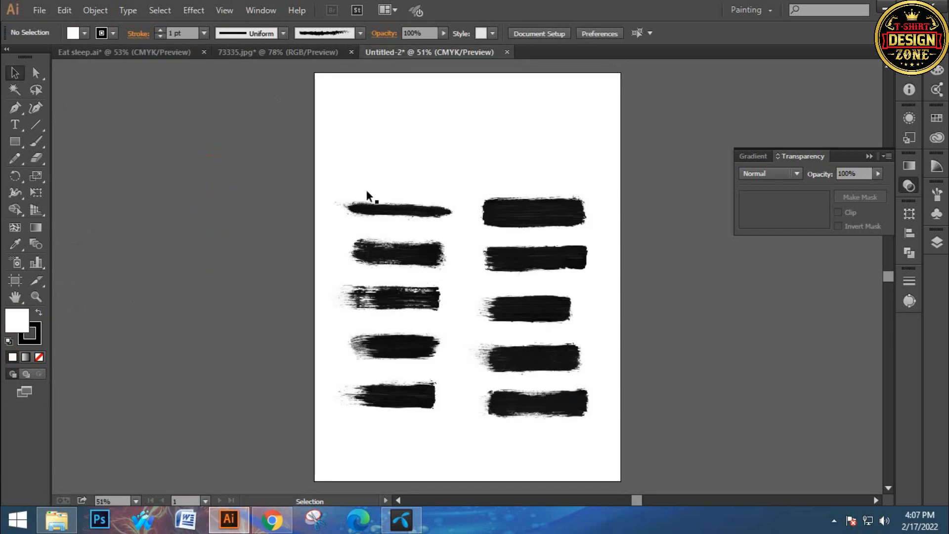
click(588, 331)
drag(667, 338, 605, 315)
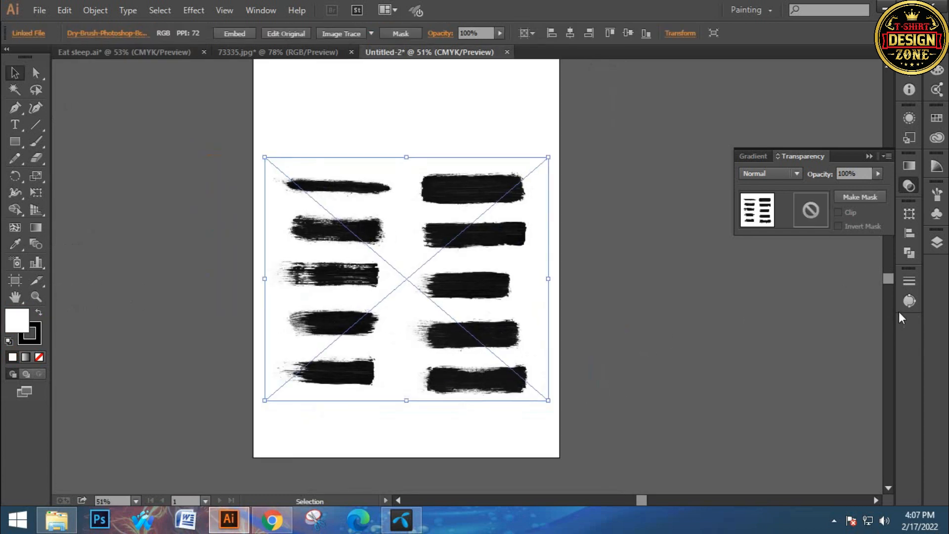
click(909, 303)
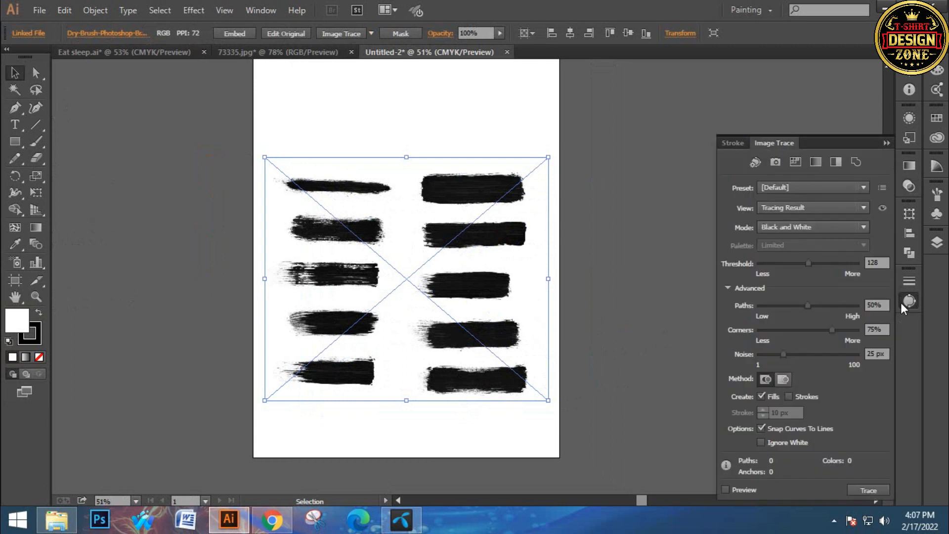
click(729, 488)
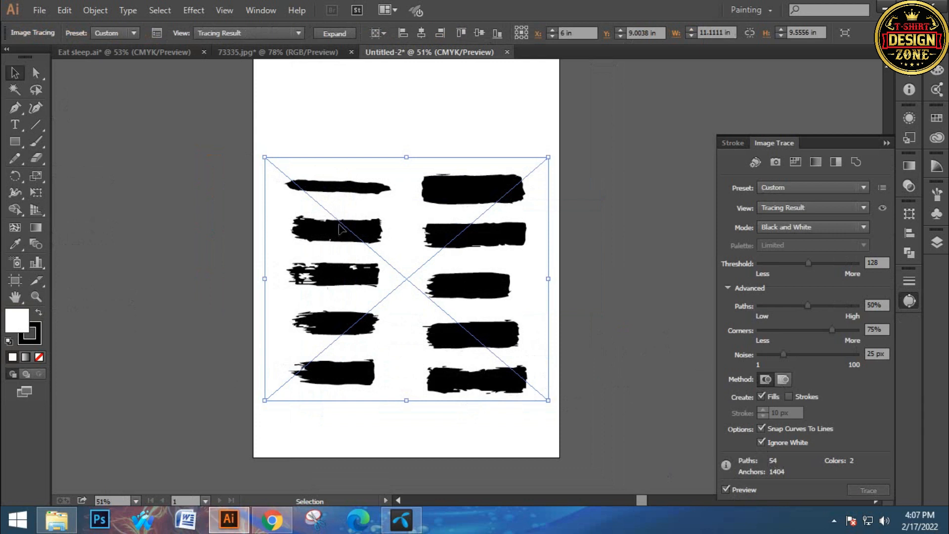
- Expand the traced image's object and fill, and move the resulting brush strokes off the artboard beside it
click(94, 10)
click(139, 158)
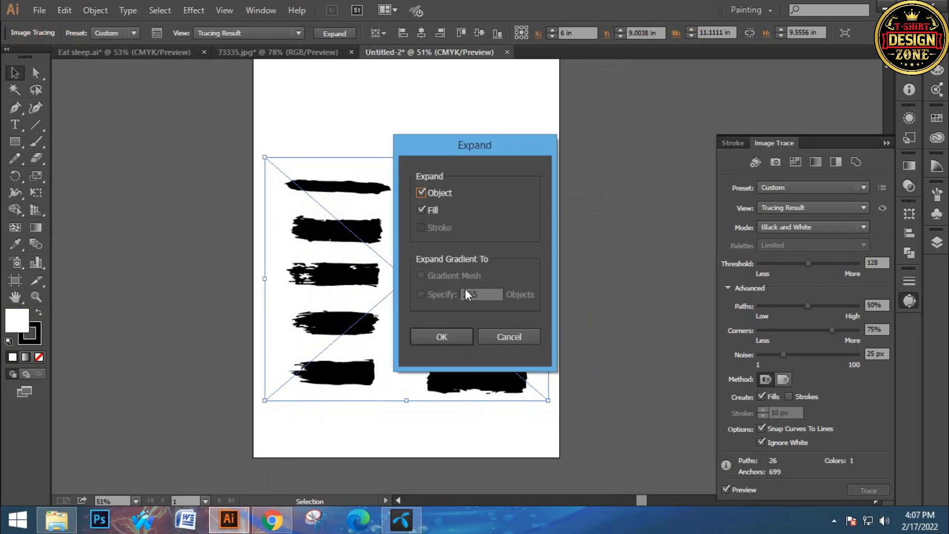
click(443, 334)
drag(475, 277, 559, 264)
drag(549, 172, 253, 143)
drag(428, 193, 528, 233)
click(513, 239)
click(375, 179)
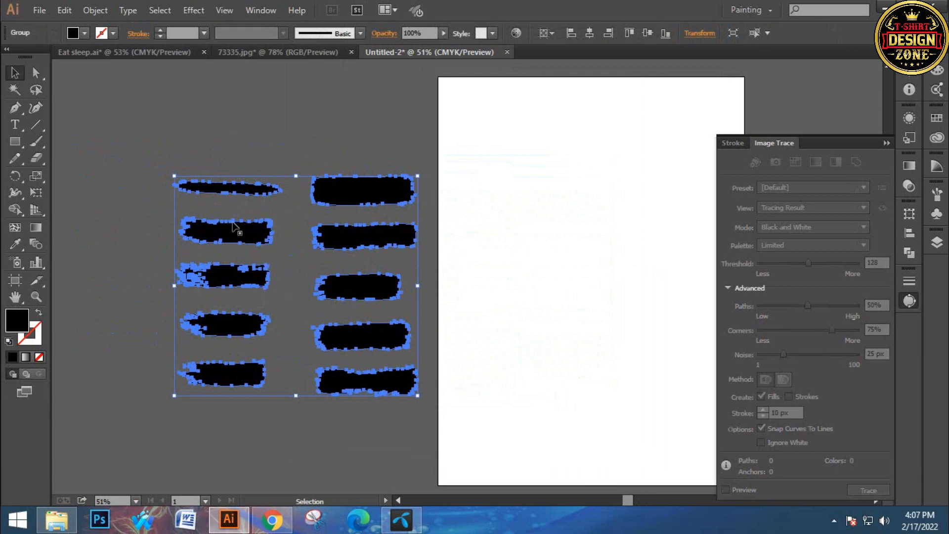
- Ungroup the expanded brush strokes into separate shapes
right_click(347, 241)
click(378, 321)
right_click(359, 235)
click(399, 311)
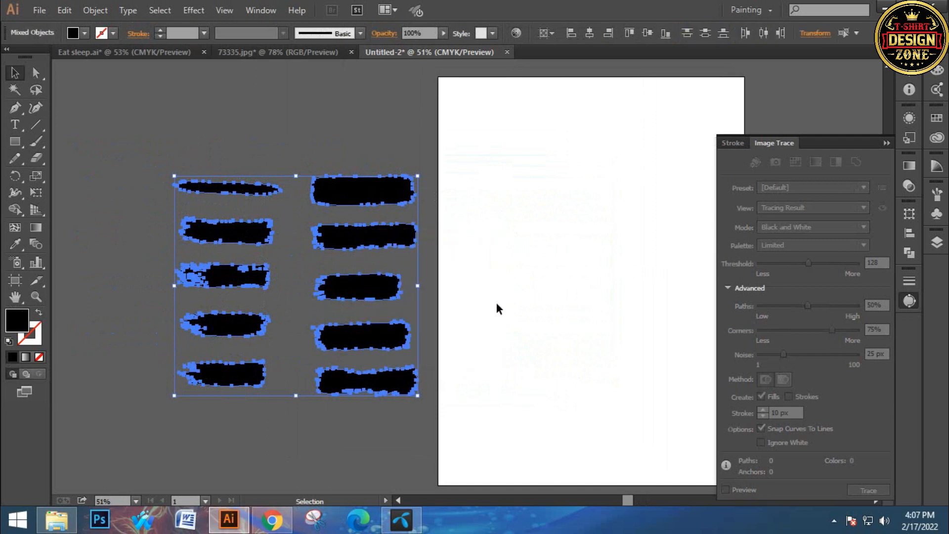
- Delete all the brush strokes except the topmost one in the second column
click(207, 154)
drag(258, 390, 257, 391)
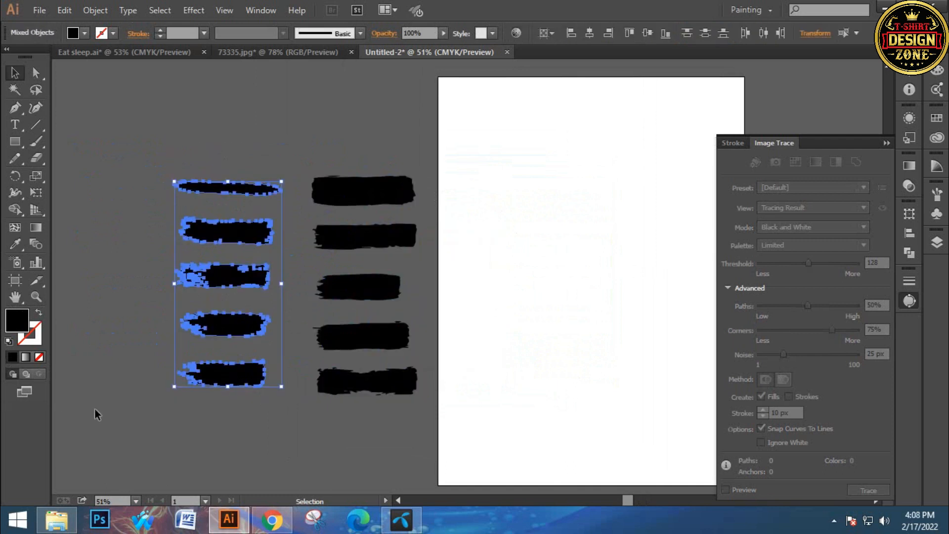
key(Delete)
mouse_move(489, 439)
mouse_down()
mouse_move(292, 266)
mouse_move(255, 218)
mouse_up()
key(Delete)
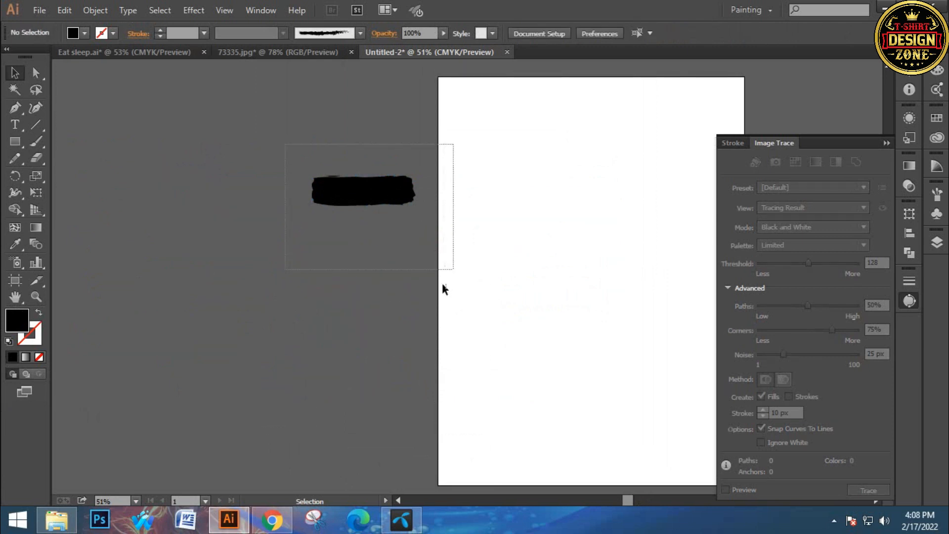
- Group the pieces of the remaining brush stroke and copy the group
drag(443, 284, 419, 302)
key(ctrl+g)
click(419, 257)
click(380, 192)
click(390, 245)
click(368, 203)
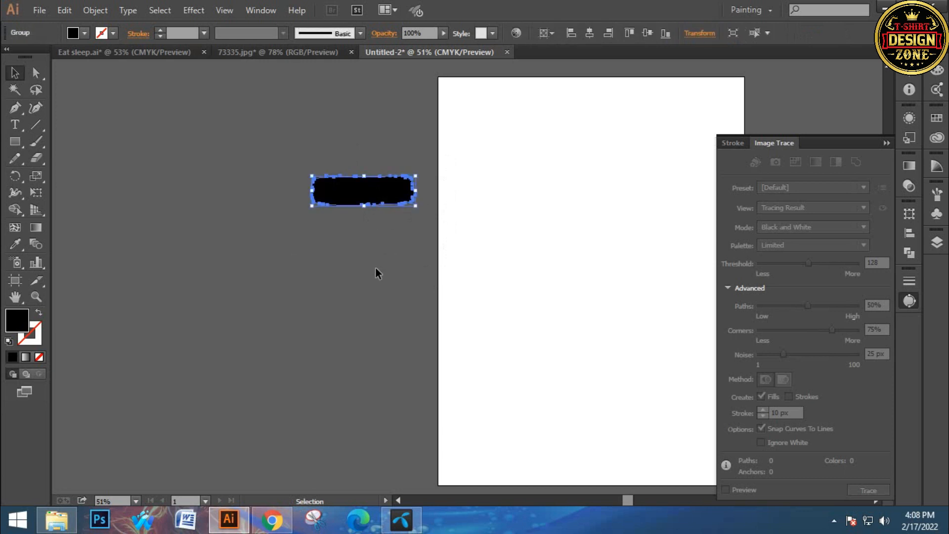
click(282, 207)
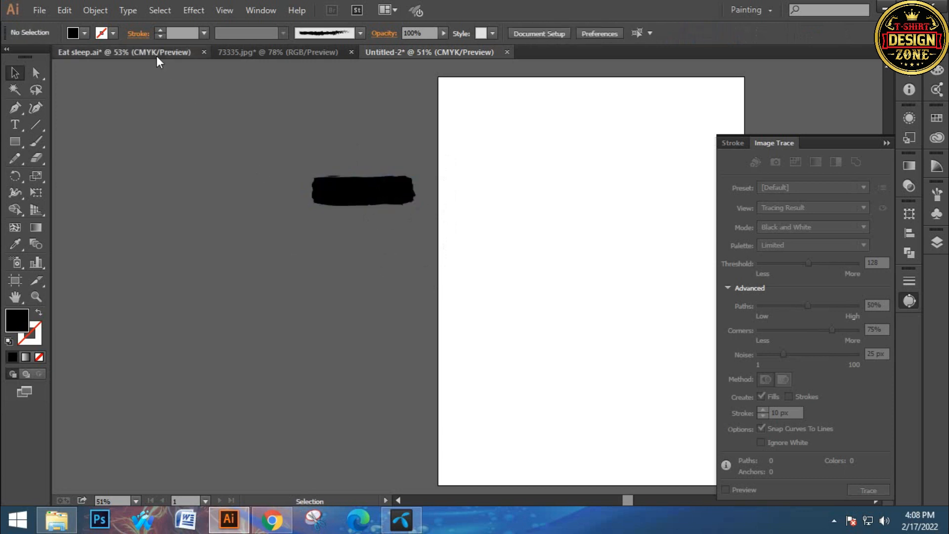
- Paste the brush stroke into the Eat sleep.ai document beside the black artboard and enlarge it to nearly banner width
click(157, 53)
drag(430, 218, 213, 188)
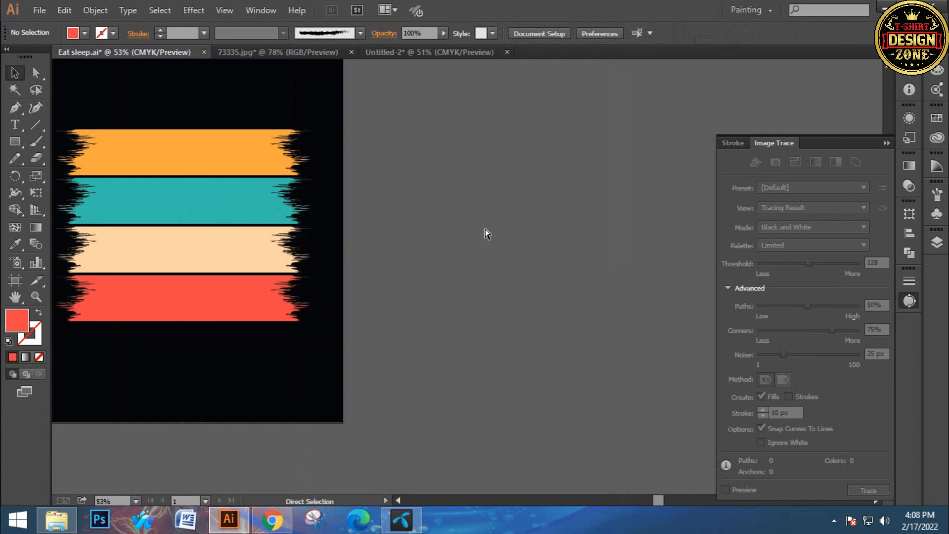
key(ctrl+v)
mouse_move(484, 278)
mouse_down()
mouse_move(528, 132)
mouse_move(616, 159)
mouse_up()
click(501, 206)
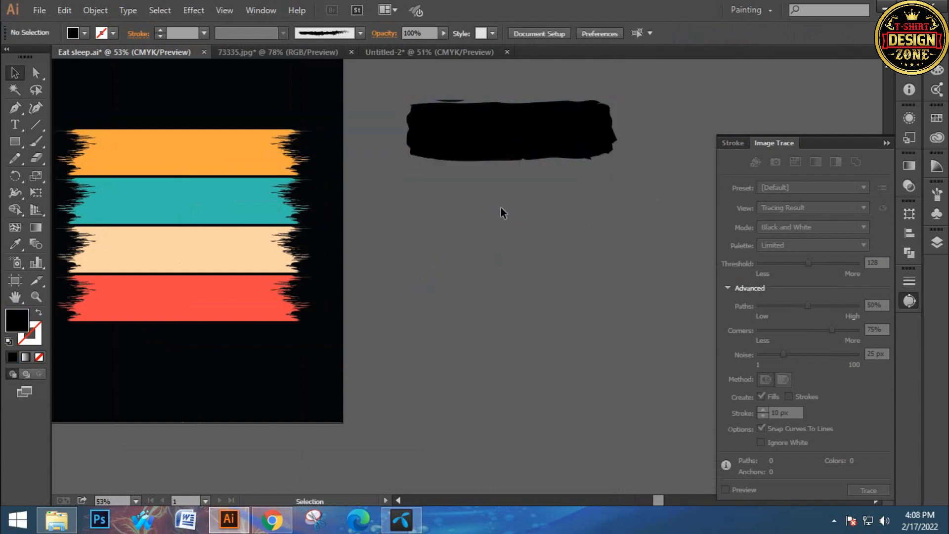
- Duplicate the black brush stroke downwards three times at equal spacing to make a stack of four
drag(508, 142, 515, 208)
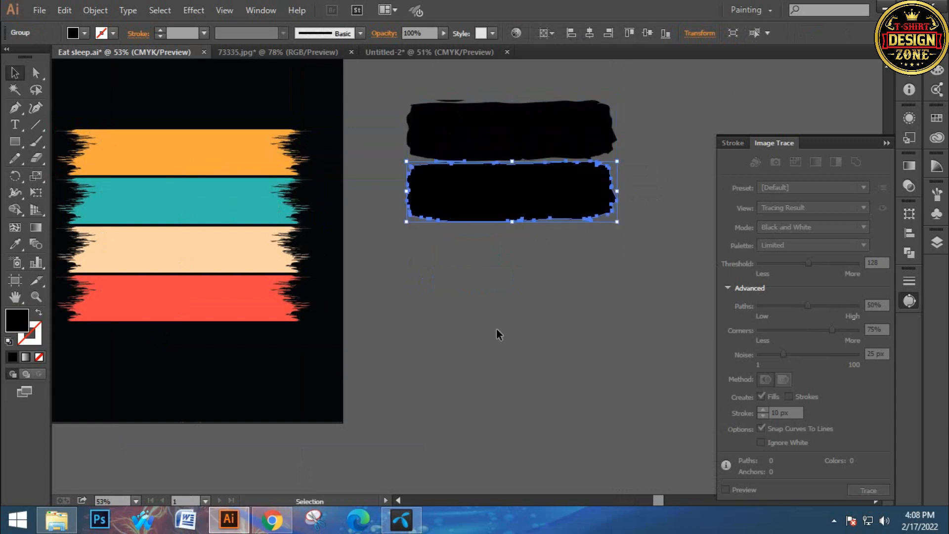
key(a)
key(ctrl+d)
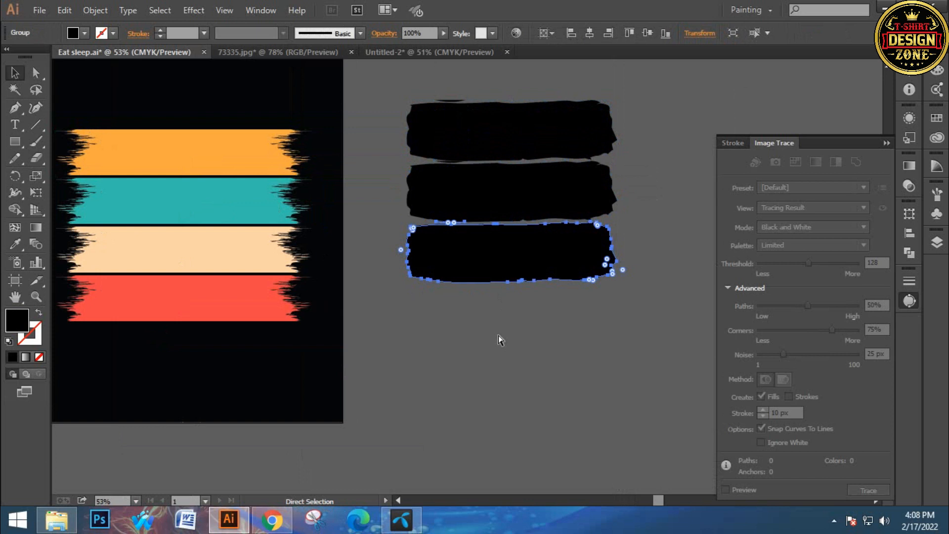
key(ctrl+d)
key(v)
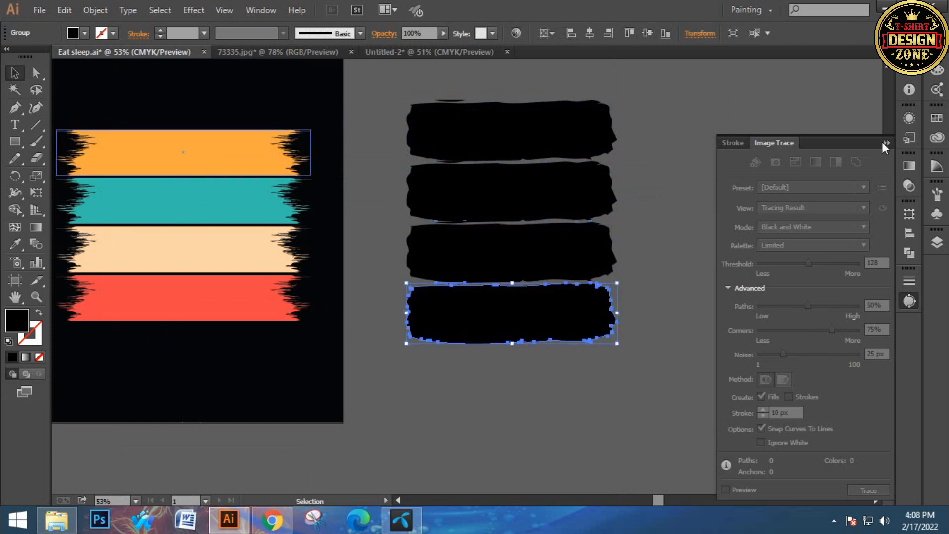
click(885, 143)
click(689, 300)
- Recolour the top brush stroke of the new stack with the sampled orange swatch
scroll(731, 312, up, 2)
scroll(731, 312, left, 2)
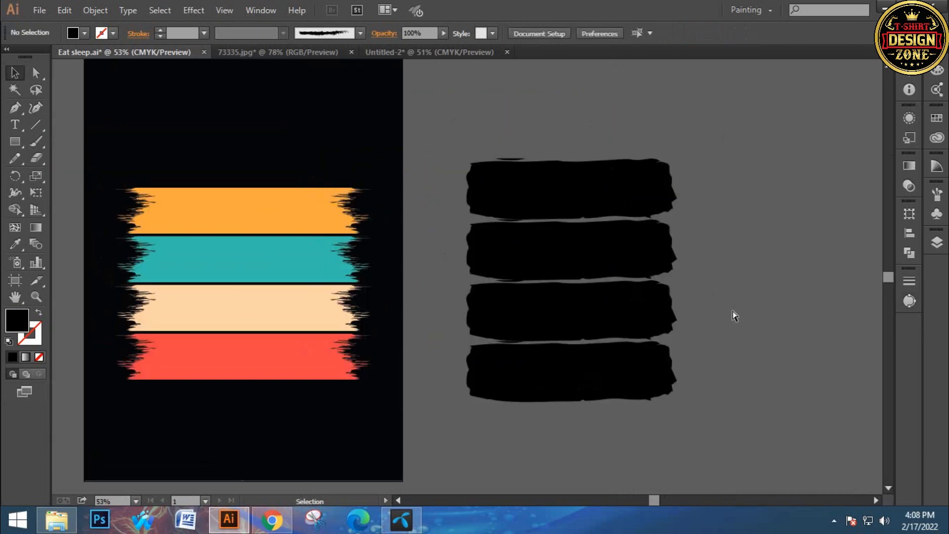
key(ctrl+minus)
scroll(710, 265, left, 5)
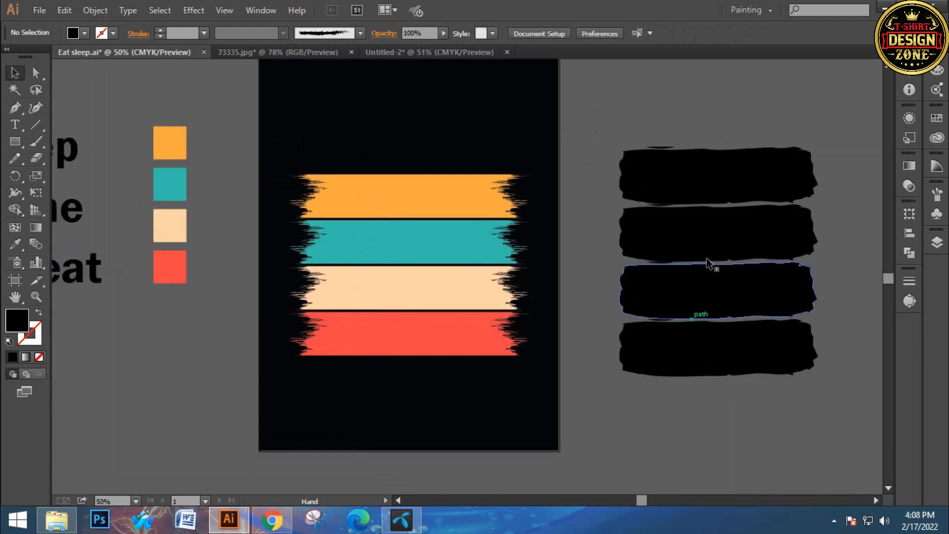
click(721, 182)
key(i)
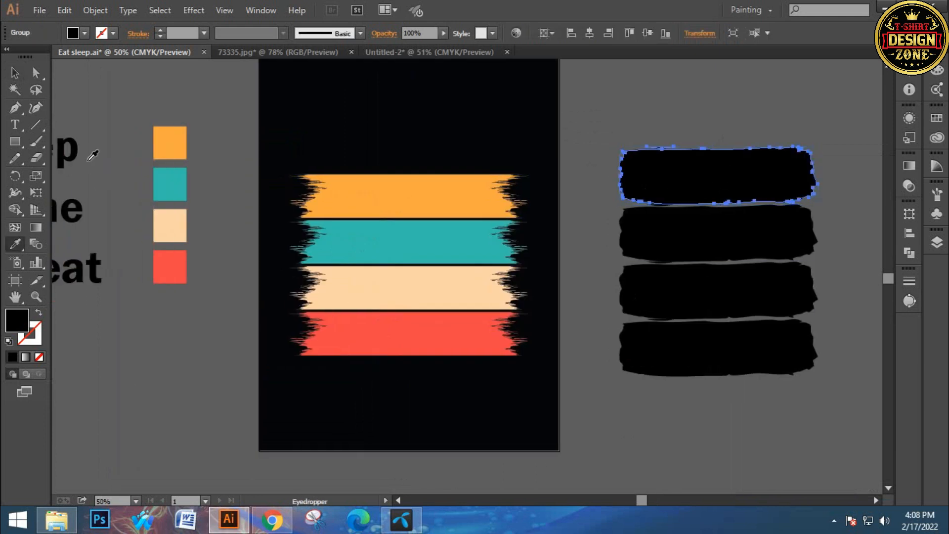
click(175, 131)
click(15, 73)
- Recolour the second brush stroke of the stack with the sampled teal swatch
click(689, 219)
key(i)
click(186, 183)
click(15, 73)
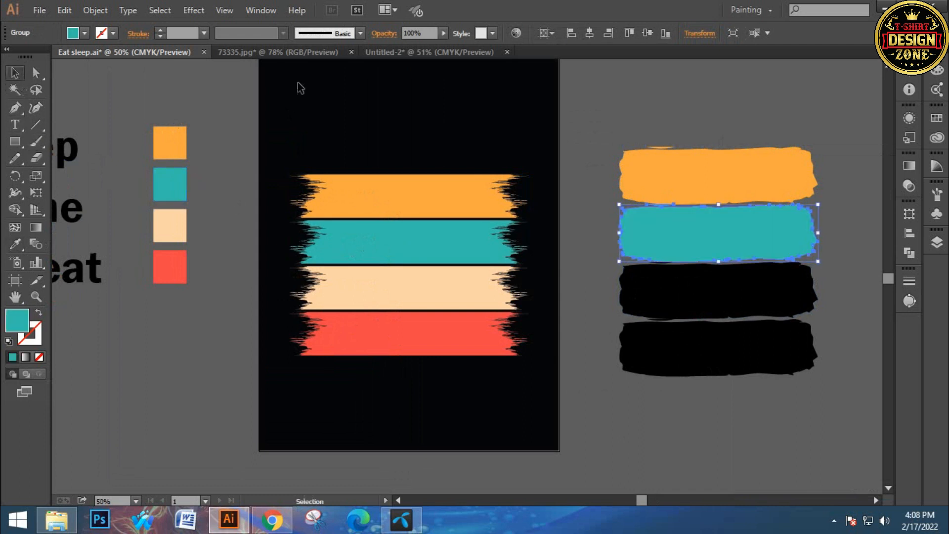
- Recolour the third brush stroke of the stack with the sampled light peach swatch
click(726, 288)
key(i)
click(186, 237)
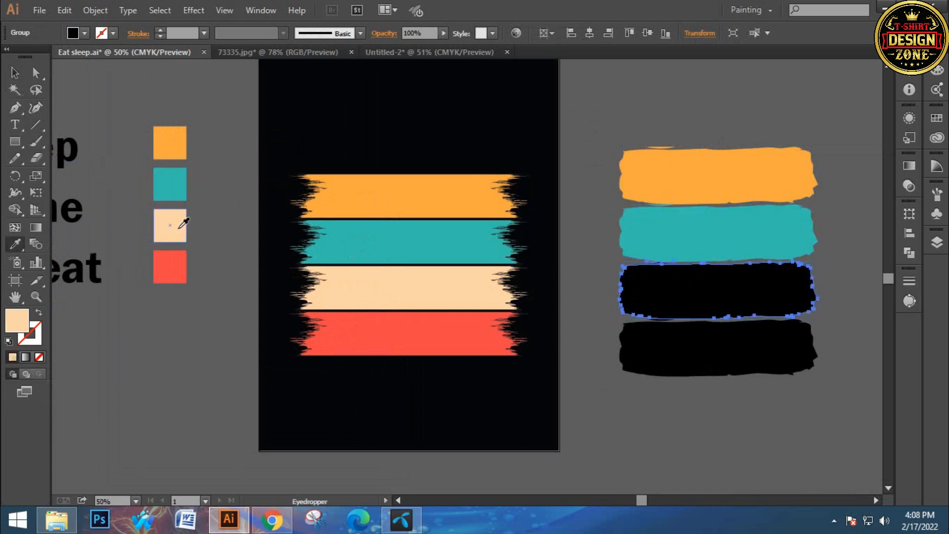
click(15, 72)
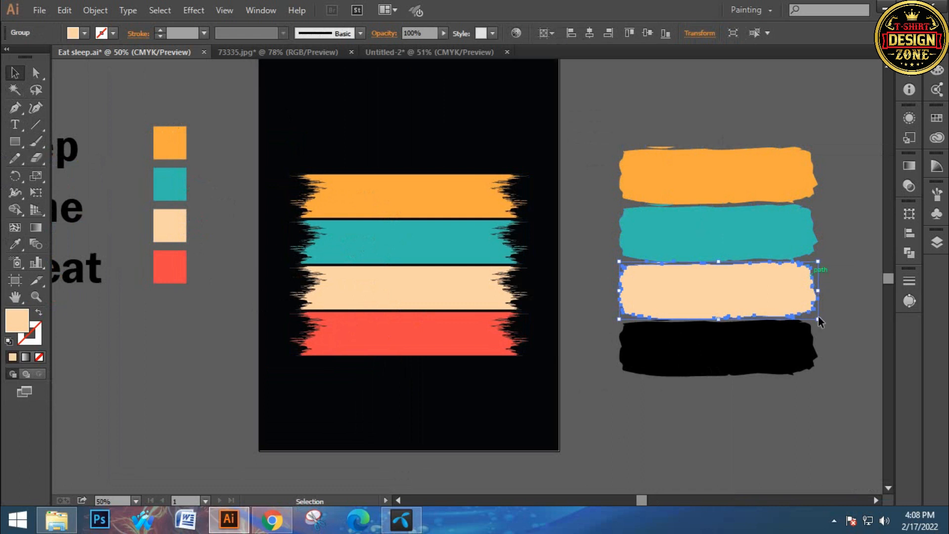
- Recolour the lowest brush stroke of the stack with the sampled coral red swatch
click(758, 361)
key(i)
click(174, 265)
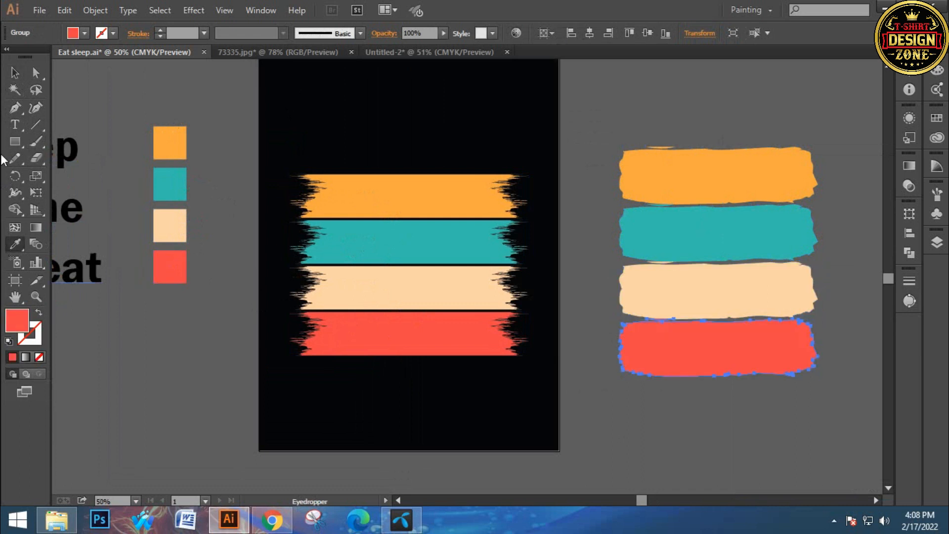
- Delete the alternative stack of four brush strokes beside the artboard
click(15, 73)
click(475, 142)
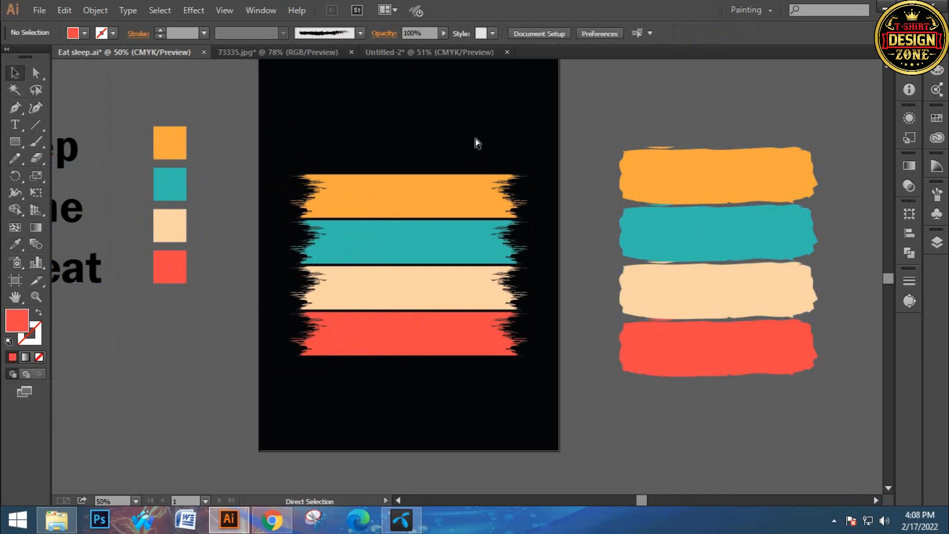
scroll(476, 142, up, 1)
scroll(674, 257, right, 3)
scroll(674, 254, down, 4)
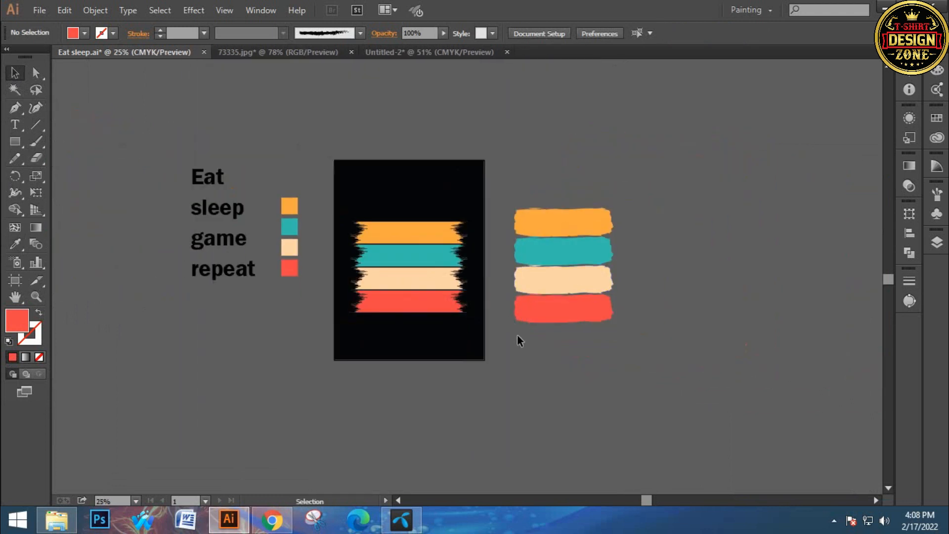
key(ctrl+0)
scroll(500, 205, right, 2)
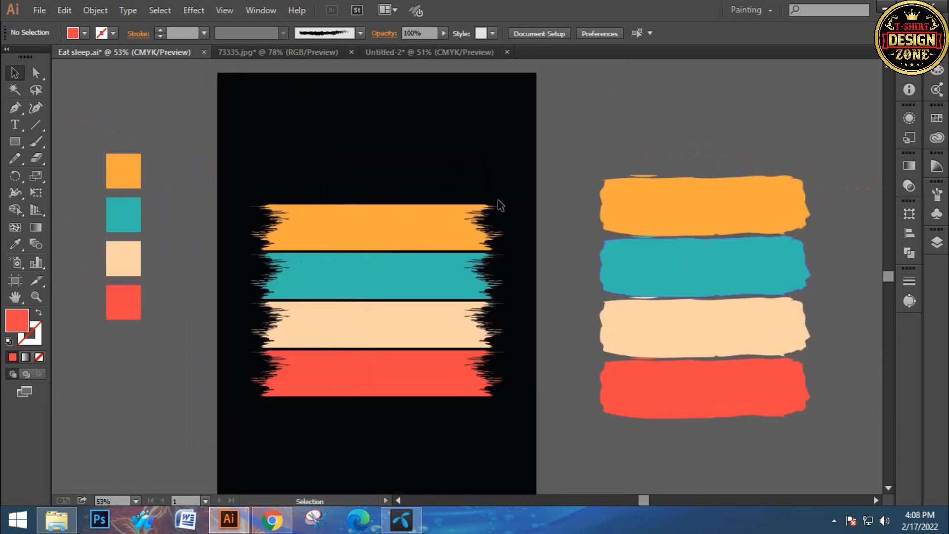
drag(592, 109, 818, 456)
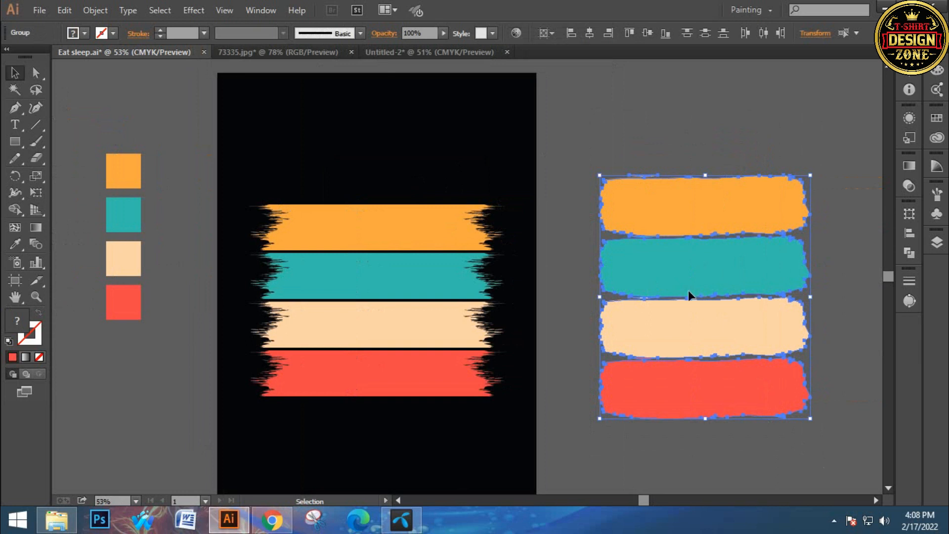
key(Delete)
- Change the font of the Eat, sleep, game and repeat text to Explorer Print Condensed
scroll(625, 297, left, 2)
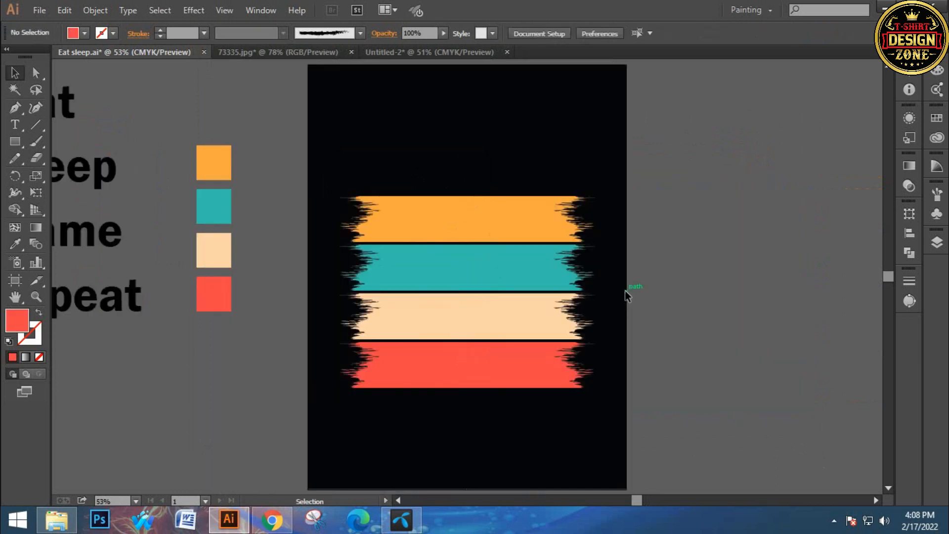
scroll(377, 254, left, 2)
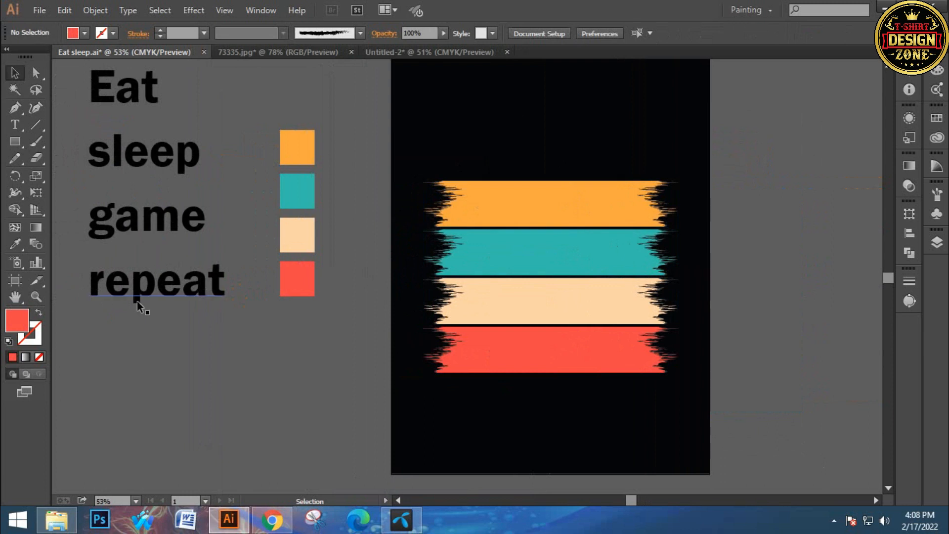
scroll(167, 346, up, 1)
scroll(167, 346, left, 1)
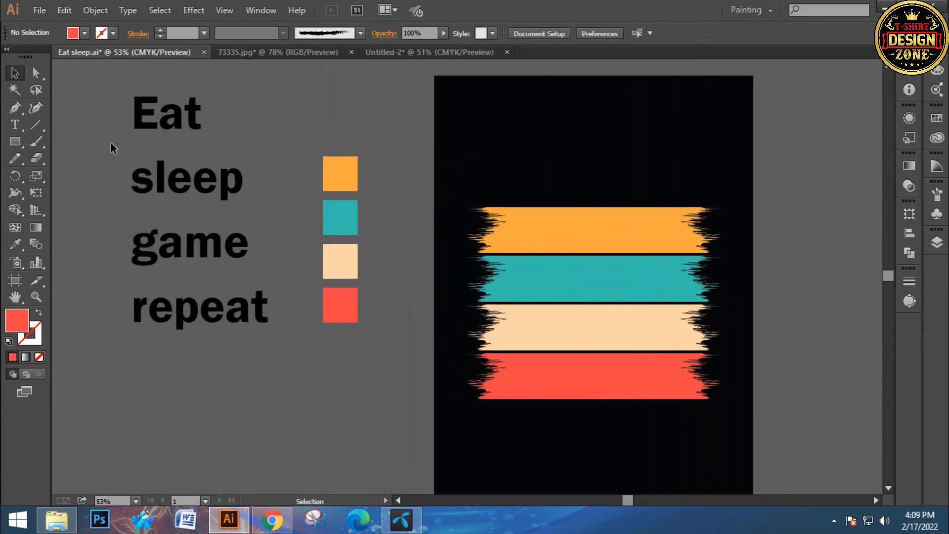
click(197, 316)
click(266, 142)
scroll(96, 100, up, 1)
scroll(96, 99, left, 1)
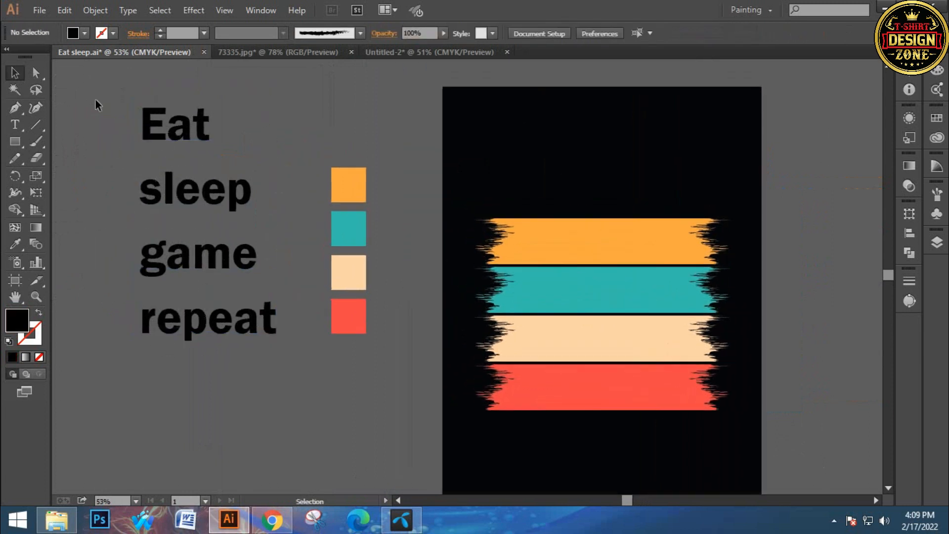
click(239, 320)
click(494, 33)
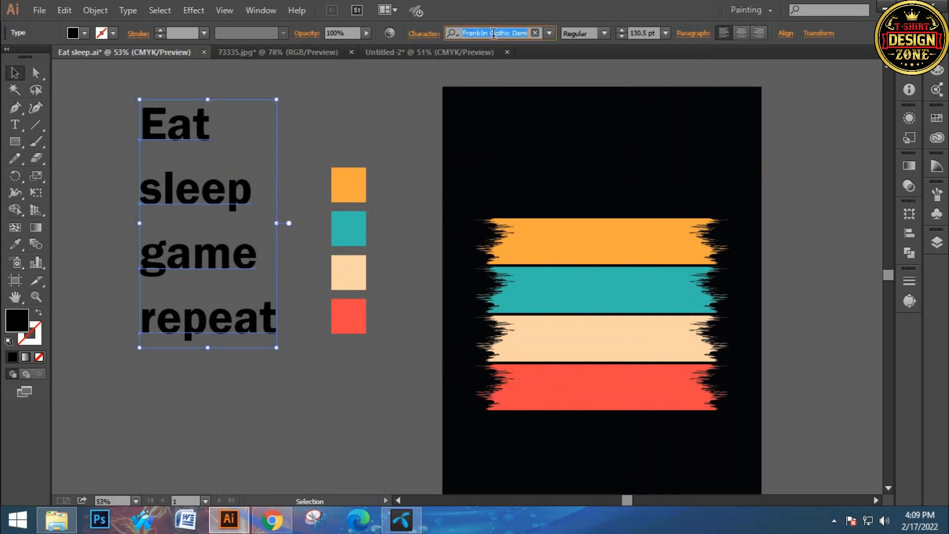
text(e)
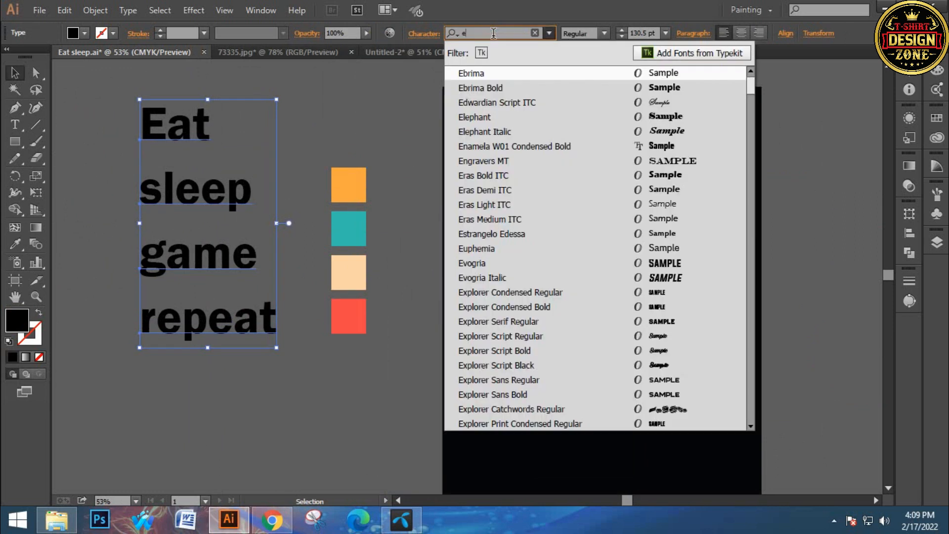
text(x)
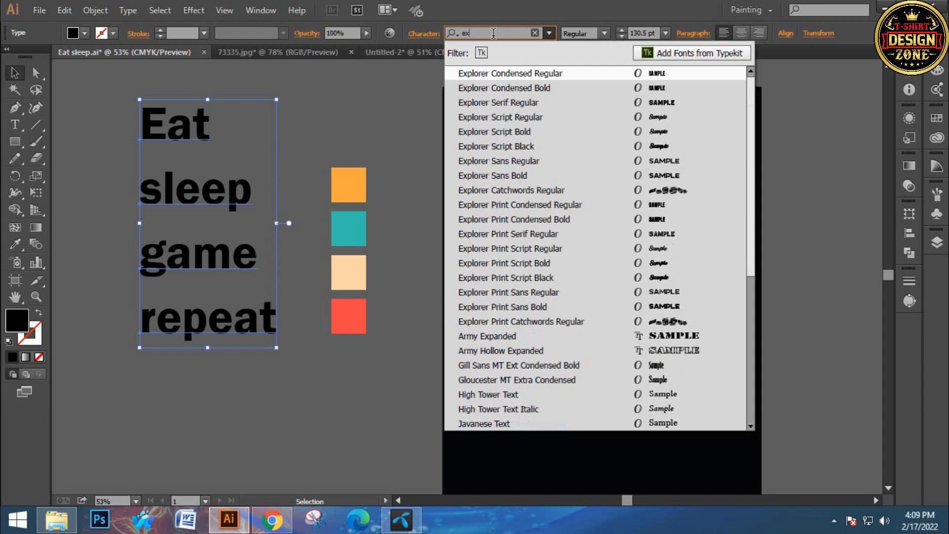
click(487, 73)
click(485, 34)
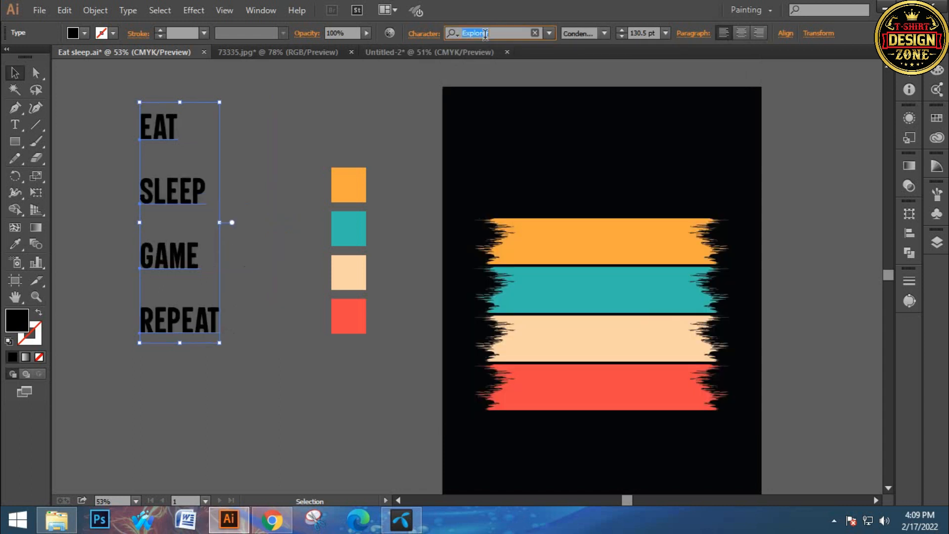
key(Down)
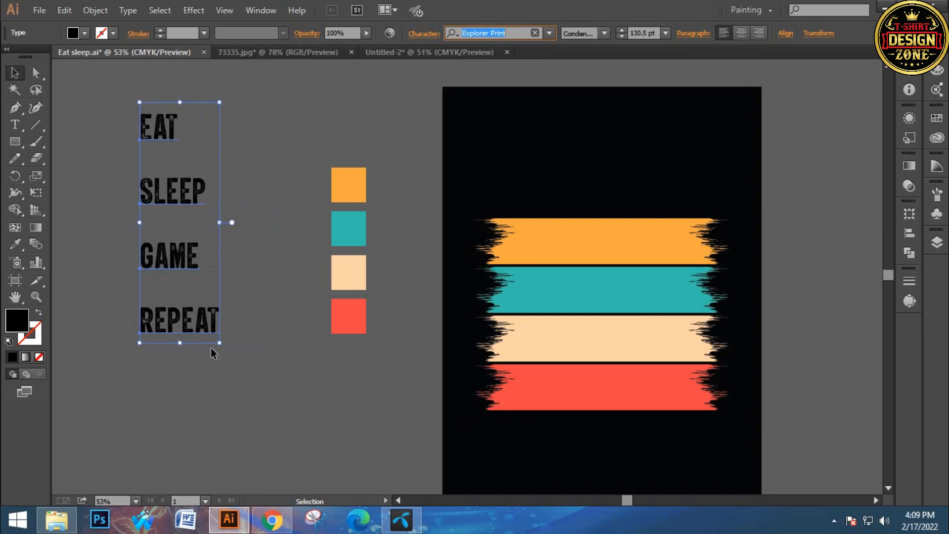
- Scale the four words up together to a font size of about 171 pt
drag(219, 343, 280, 383)
click(265, 341)
key(space)
drag(240, 218, 292, 321)
- Duplicate the EAT text above the word list and retype the copy as EXPLORER PRINT
click(218, 197)
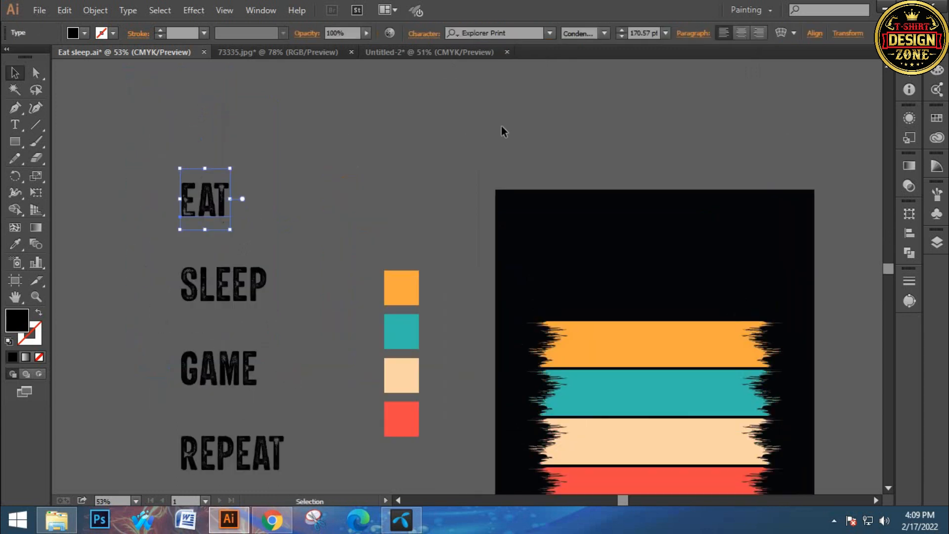
click(510, 33)
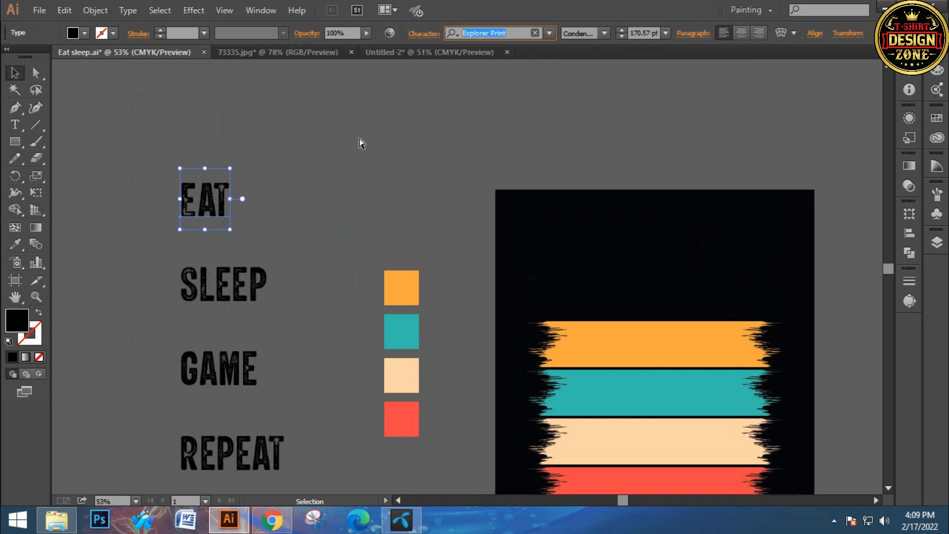
click(203, 114)
click(216, 190)
drag(216, 189, 305, 132)
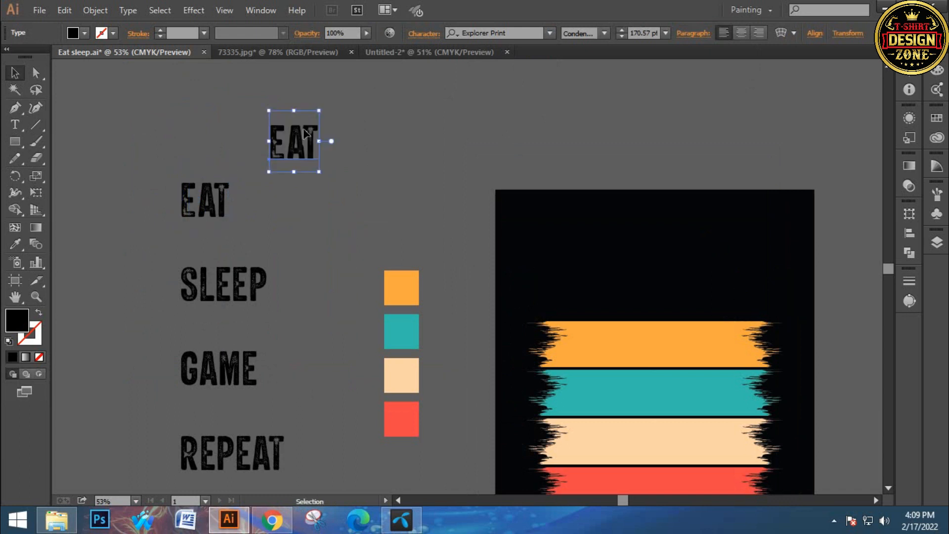
double_click(304, 129)
text(EXPLORER PRINT)
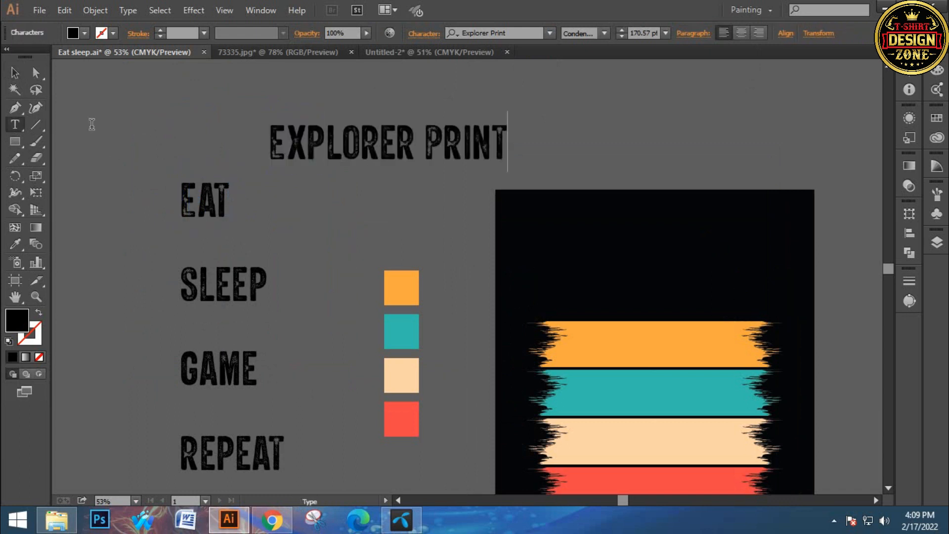
click(15, 72)
click(313, 190)
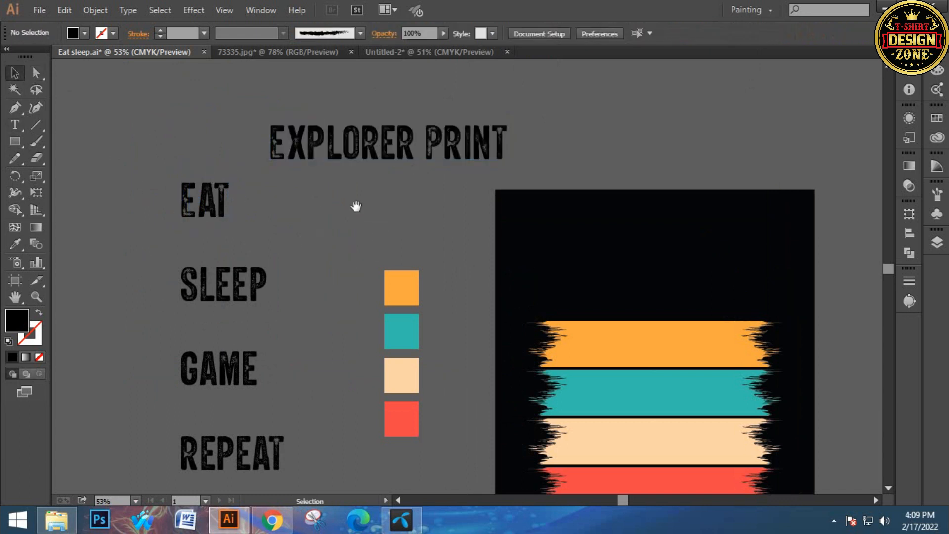
- Delete the EXPLORER PRINT sample text above the word list
scroll(341, 178, left, 1)
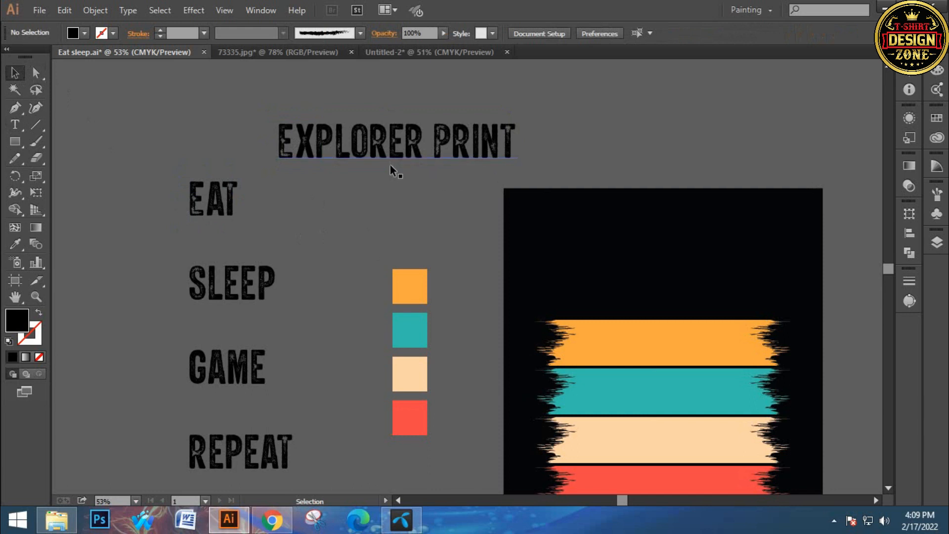
drag(360, 213, 387, 212)
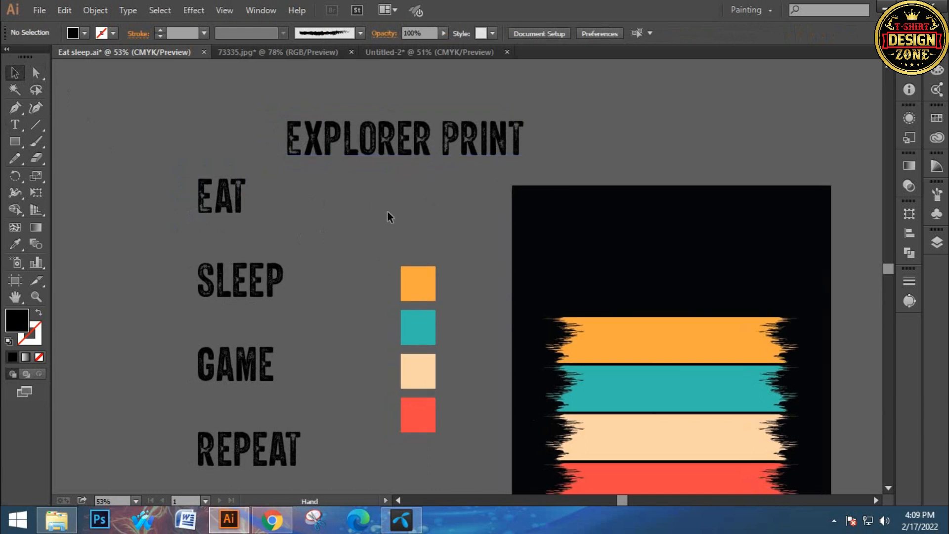
click(412, 155)
key(Delete)
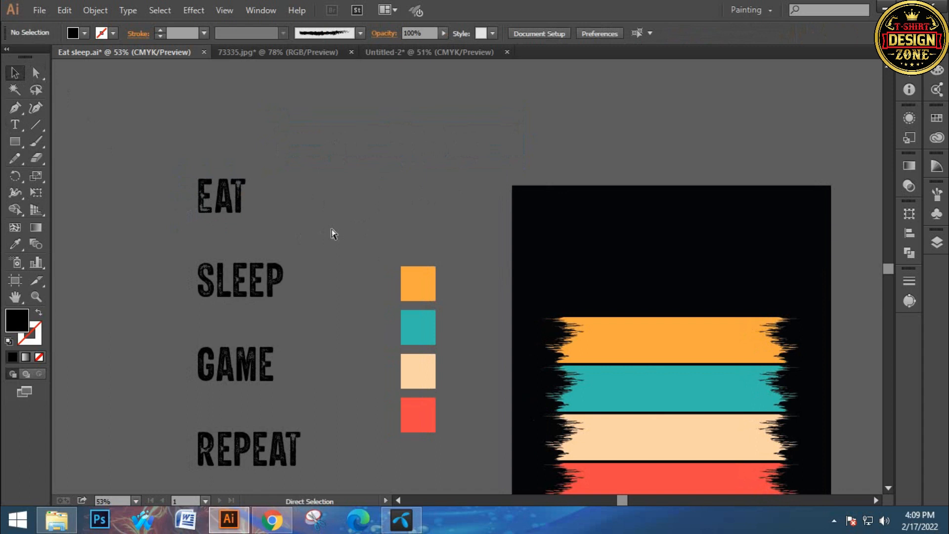
- Duplicate the four words and place the copy between the original list and the artboard
key(ctrl+0)
drag(251, 239, 379, 236)
drag(193, 156, 362, 324)
click(289, 433)
drag(427, 350, 384, 171)
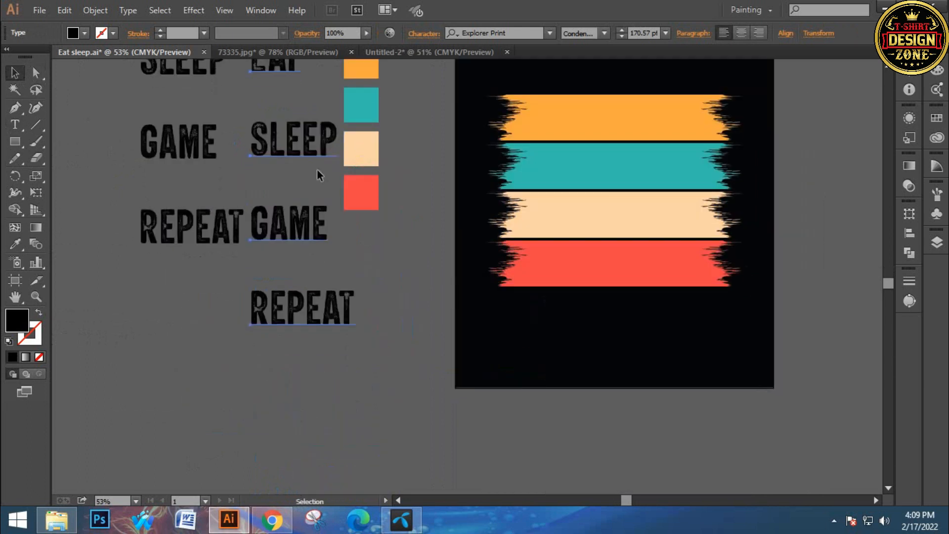
drag(257, 144, 300, 270)
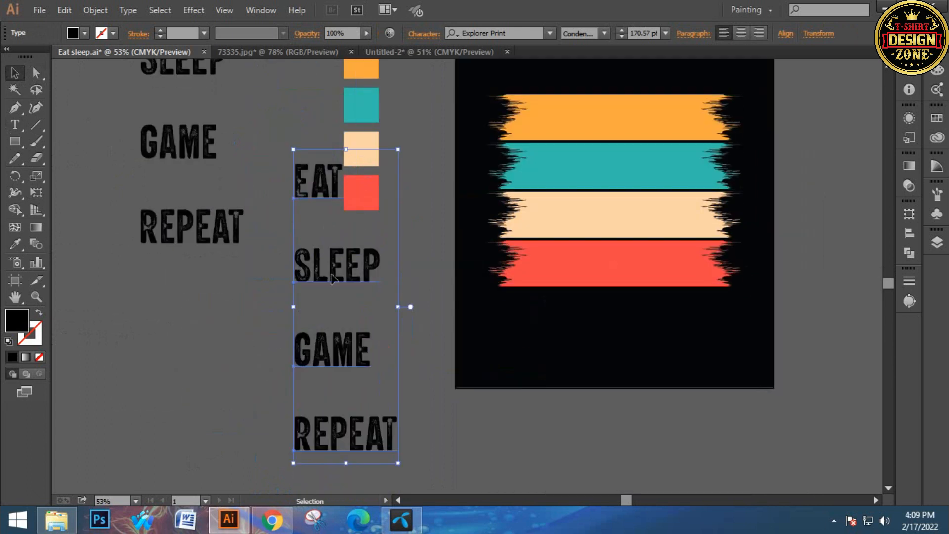
- Convert the duplicated four words to outlines
right_click(326, 288)
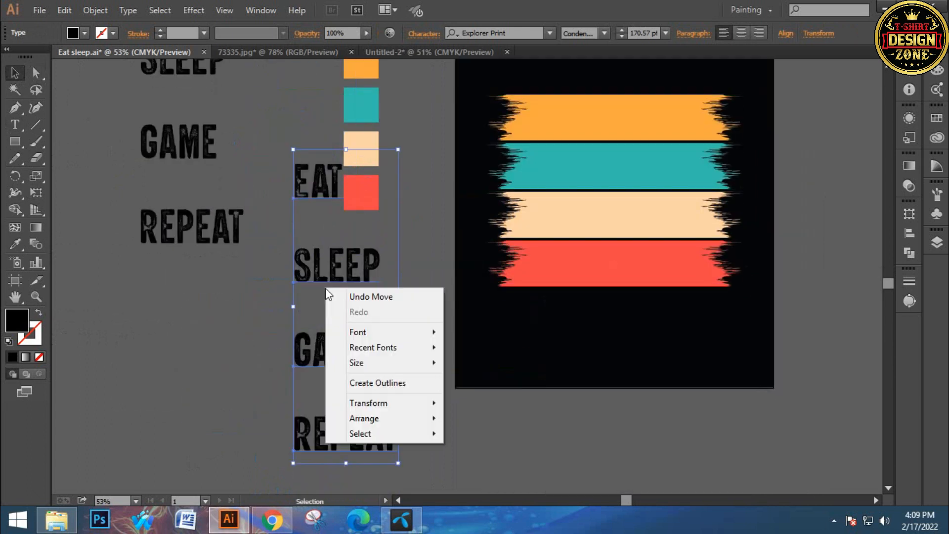
click(376, 383)
click(462, 354)
- Move the outlined EAT onto the orange brush stroke and centre it horizontally
scroll(378, 344, up, 3)
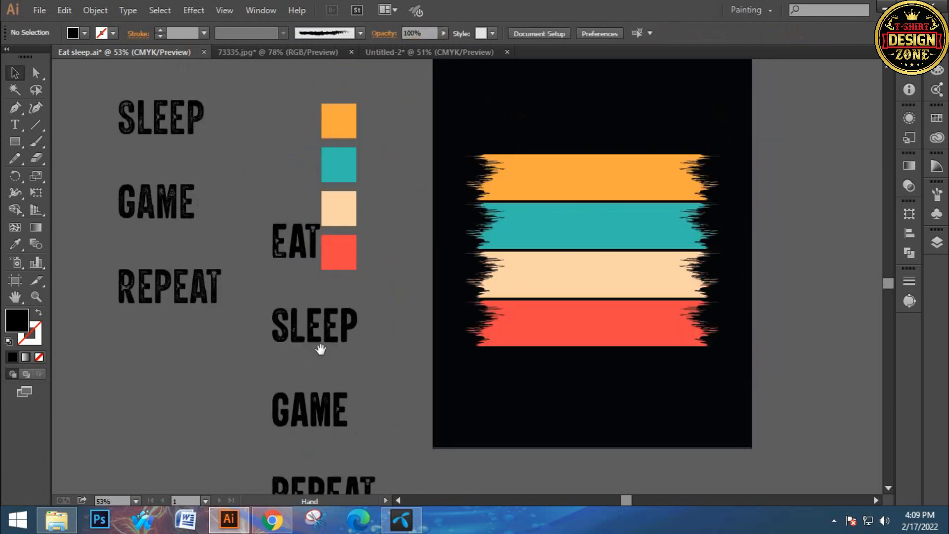
drag(321, 351, 307, 328)
click(265, 258)
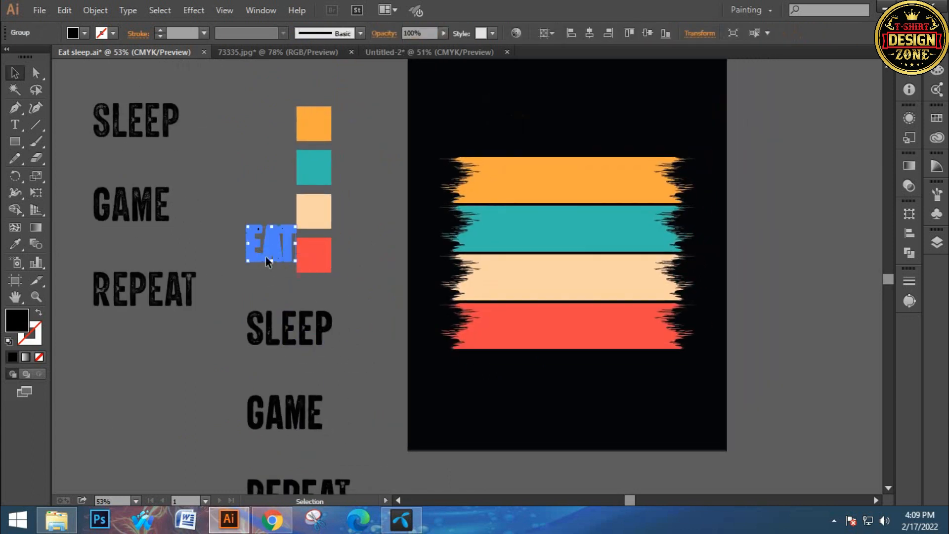
drag(544, 206, 544, 207)
click(363, 285)
drag(279, 246, 560, 184)
click(591, 33)
click(675, 115)
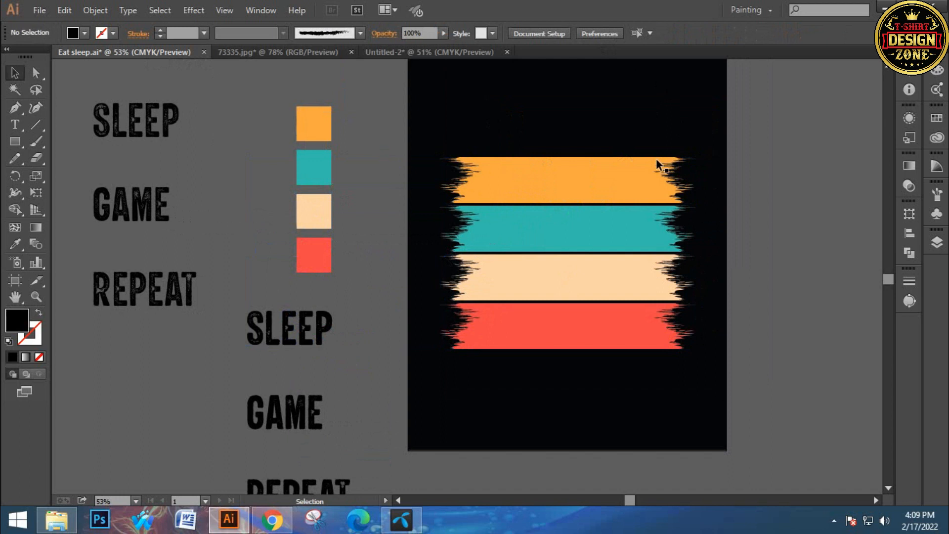
- Undo the centring of EAT and bring the word in front of the orange brush stroke
key(ctrl+z)
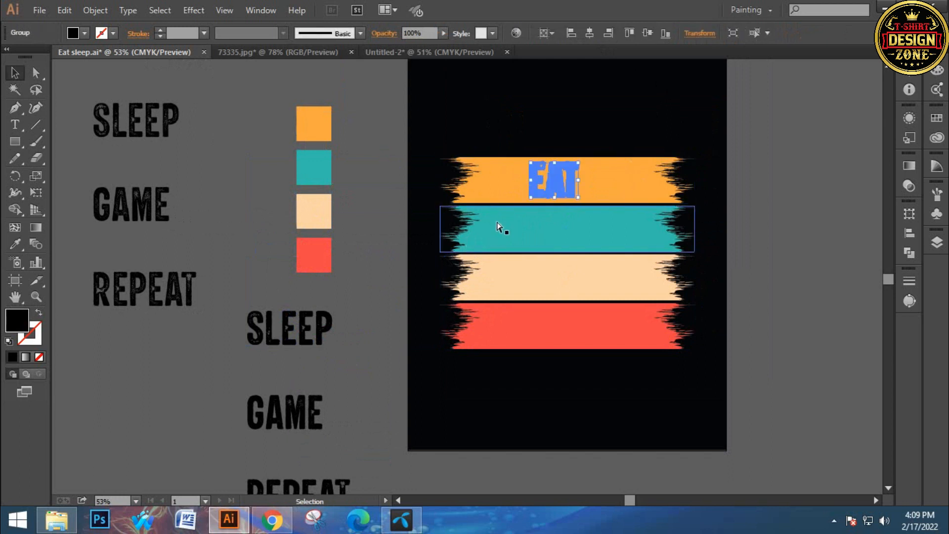
key(ctrl+shift+z)
key(ctrl+z)
- Cut the outlined SLEEP, GAME and REPEAT and paste them in front at the same place
drag(348, 369, 381, 246)
drag(275, 182, 345, 376)
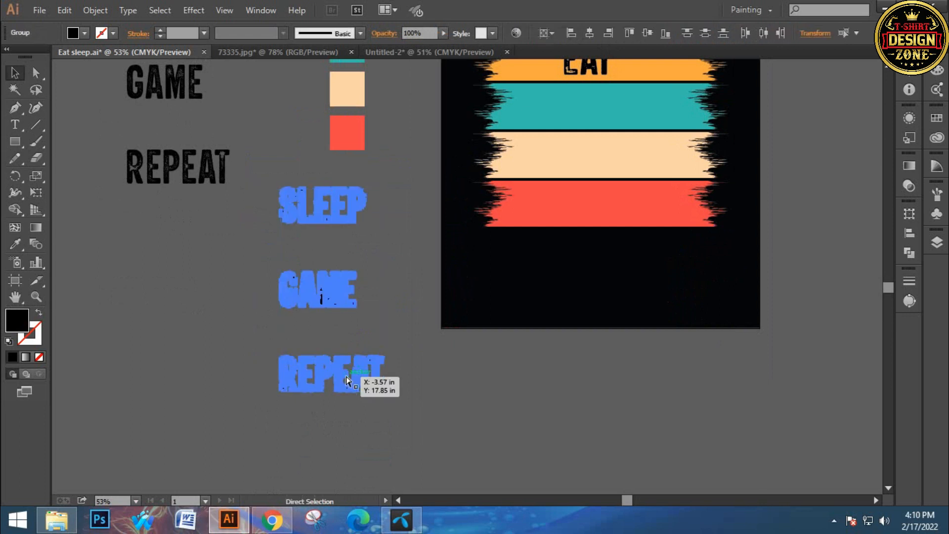
key(ctrl+x)
key(ctrl+f)
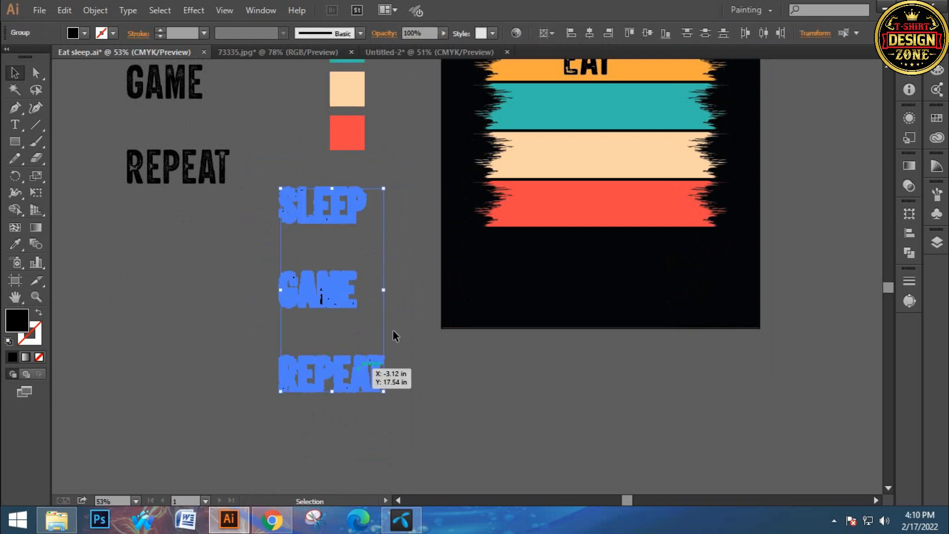
click(422, 273)
- Centre the outlined EAT horizontally on the artboard
drag(406, 213, 365, 270)
click(568, 113)
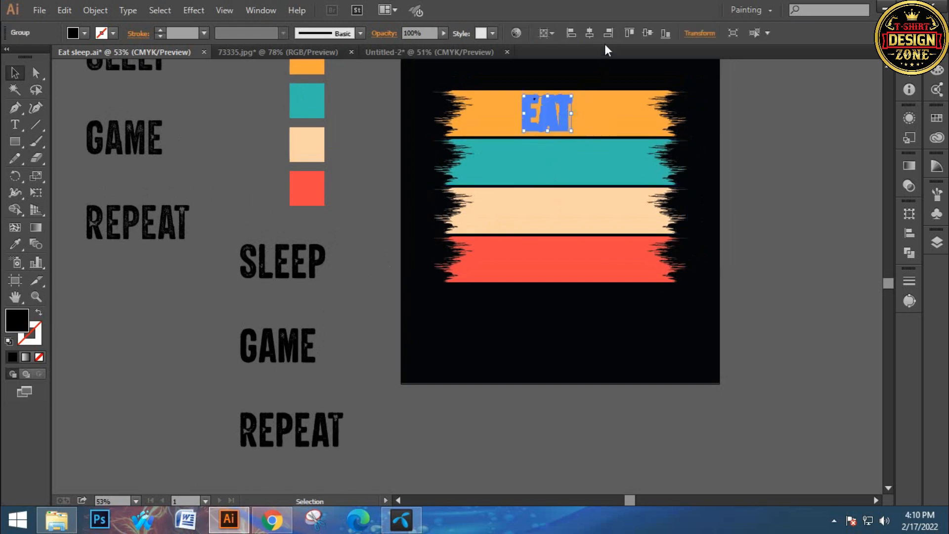
click(588, 37)
- Move the outlined SLEEP onto the teal stroke, GAME onto the peach stroke and REPEAT onto the coral red stroke
ctrl+click(553, 167)
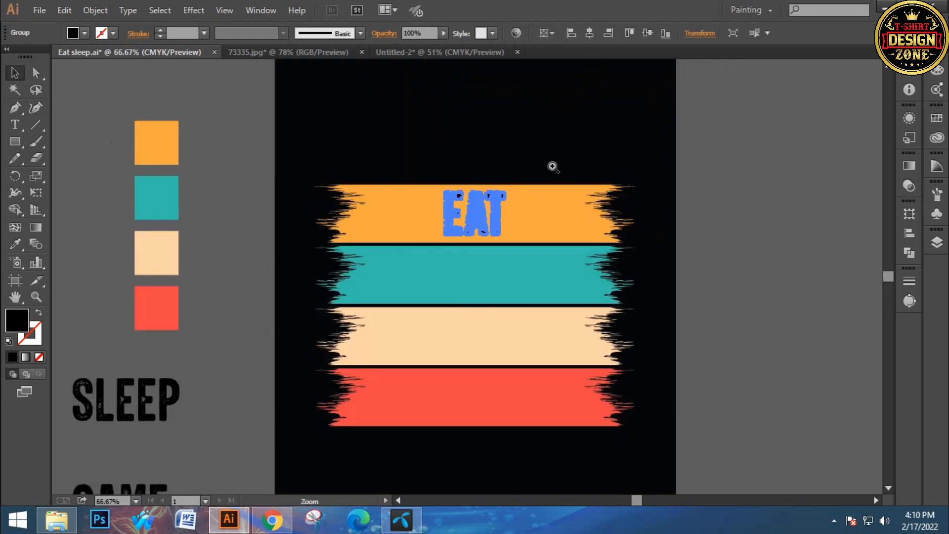
drag(239, 425, 365, 275)
drag(284, 267, 635, 148)
drag(273, 360, 636, 198)
drag(334, 445, 650, 243)
click(581, 383)
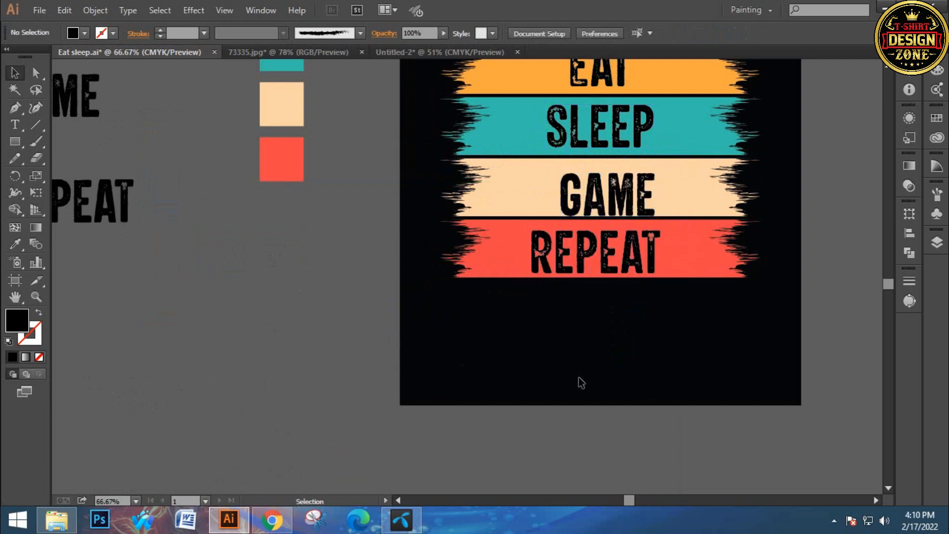
- Scale up the outlined EAT, SLEEP, GAME and REPEAT together by a small amount
ctrl+click(617, 213)
drag(511, 250, 545, 389)
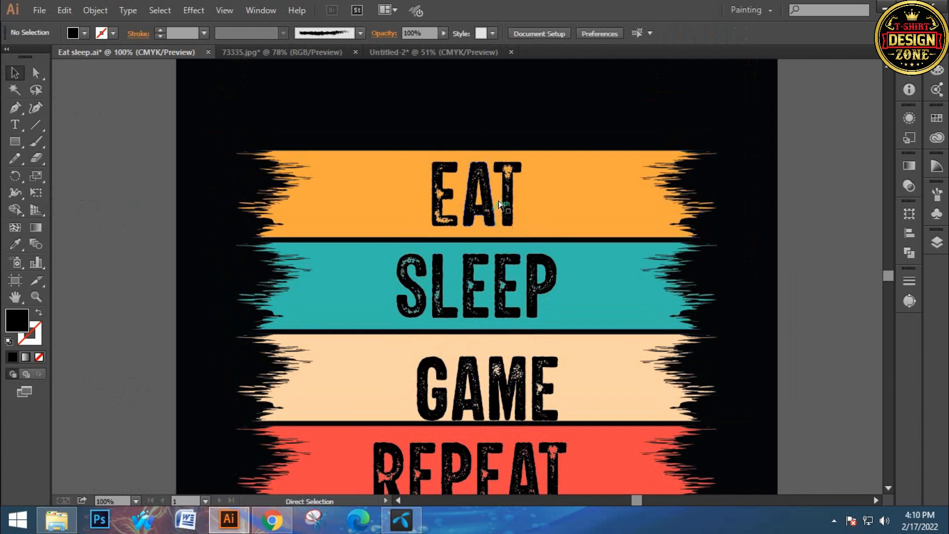
ctrl+click(491, 227)
drag(498, 266, 513, 244)
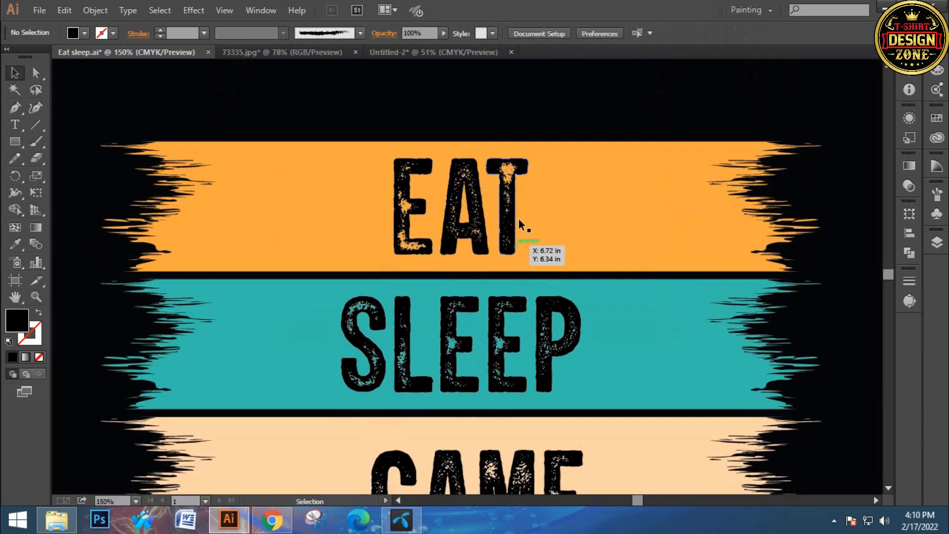
click(508, 194)
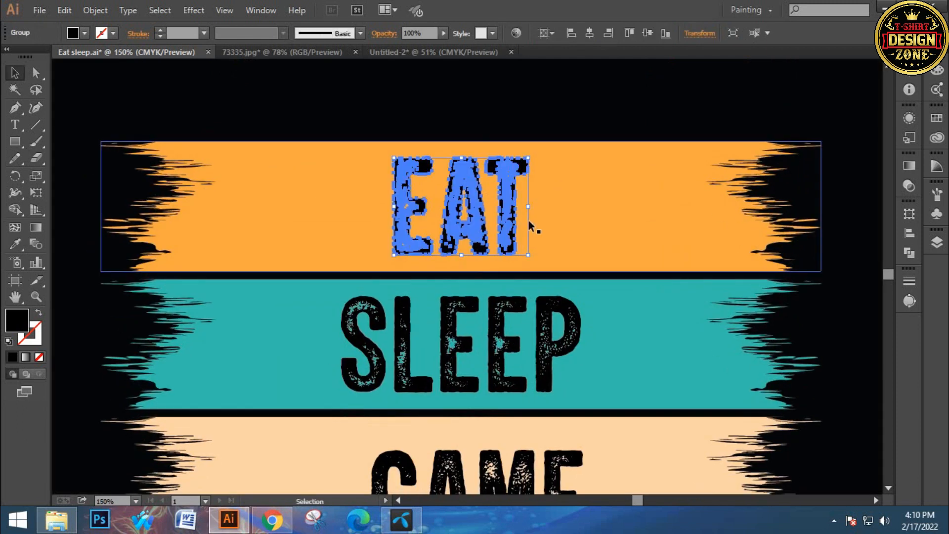
scroll(510, 292, down, 2)
shift+click(509, 292)
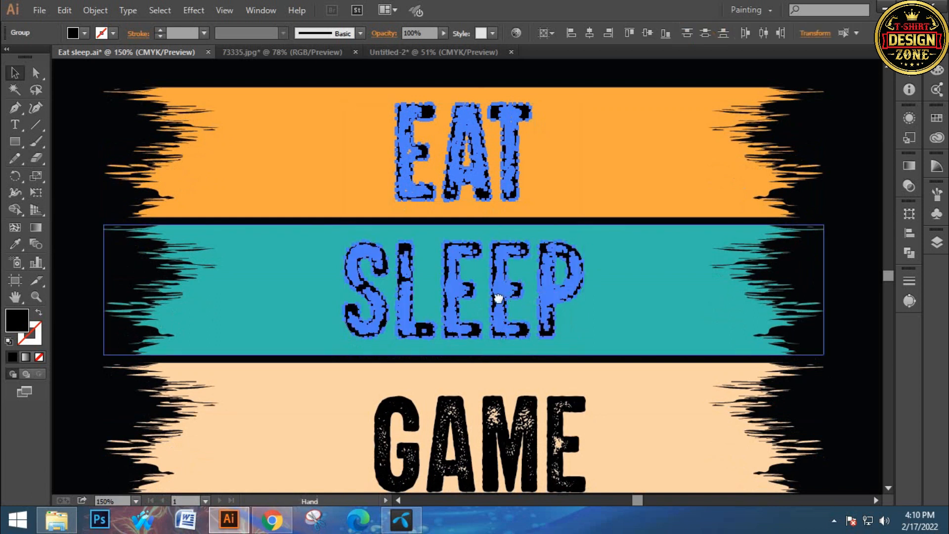
scroll(510, 292, down, 3)
shift+click(510, 344)
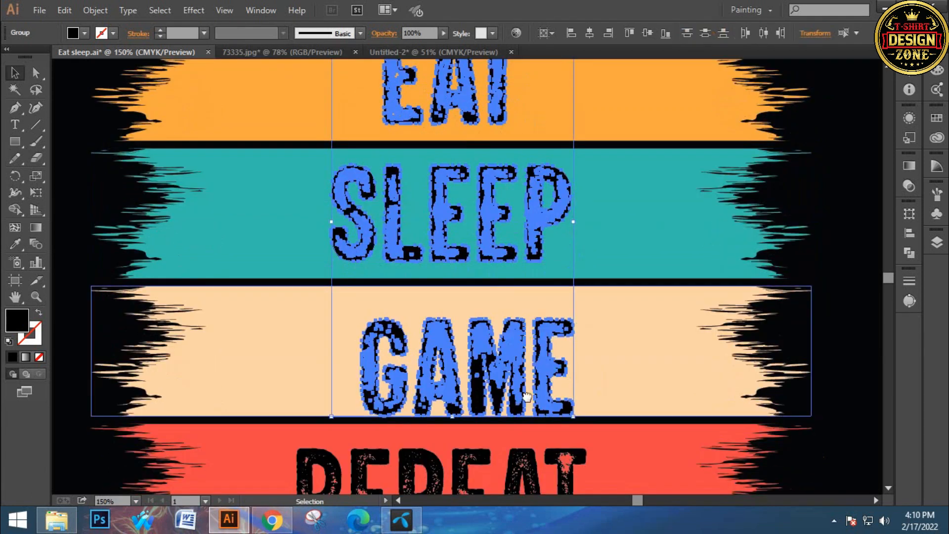
scroll(525, 398, down, 2)
shift+click(518, 409)
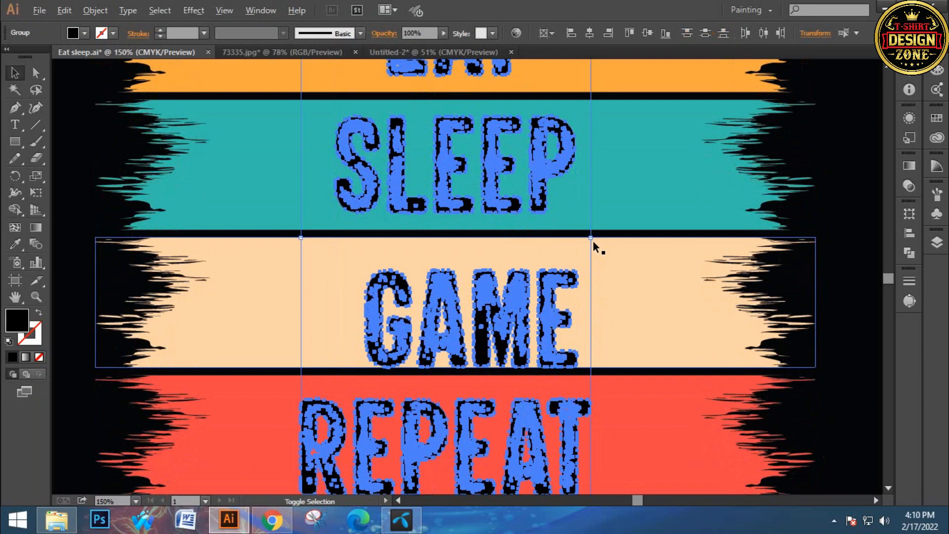
drag(591, 240, 607, 243)
scroll(536, 257, up, 7)
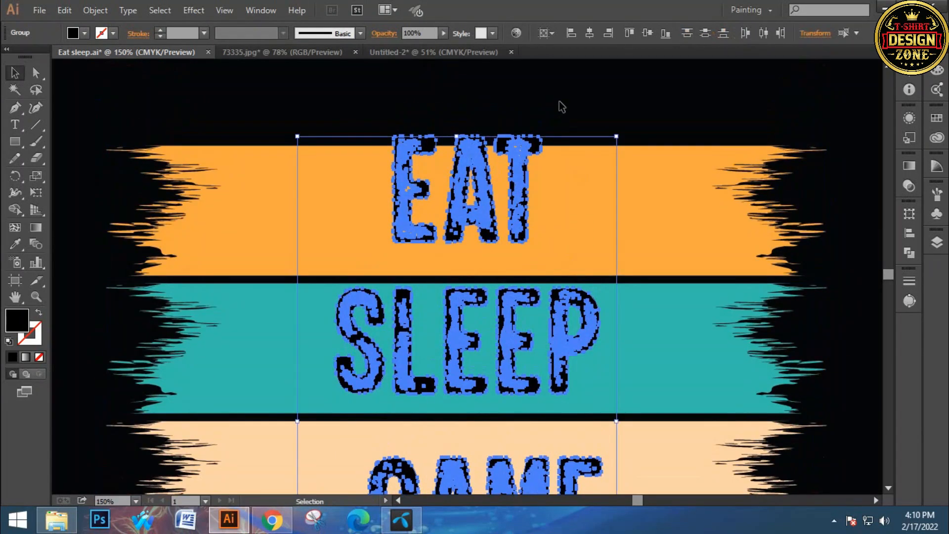
click(561, 106)
- Ungroup the four coloured brush-stroke banners
click(514, 192)
shift+click(590, 195)
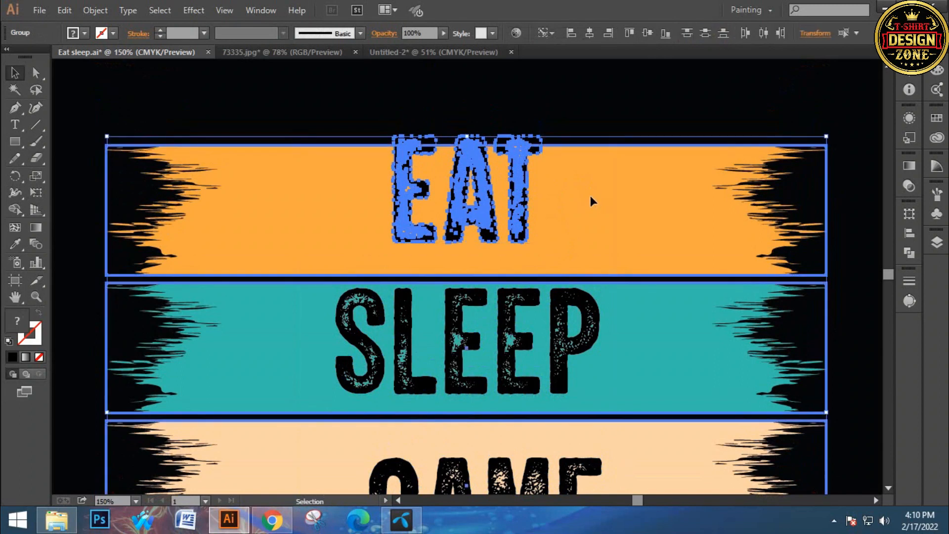
right_click(611, 194)
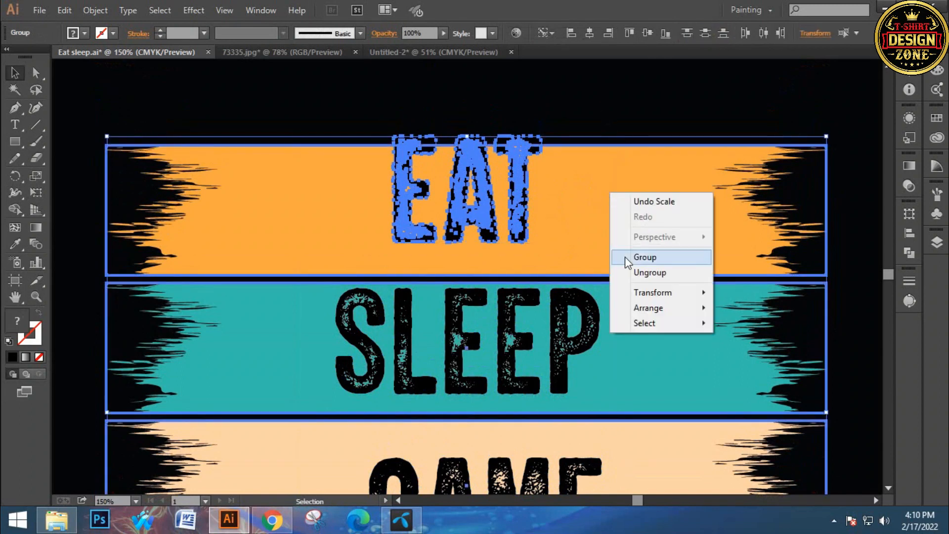
click(648, 114)
right_click(630, 200)
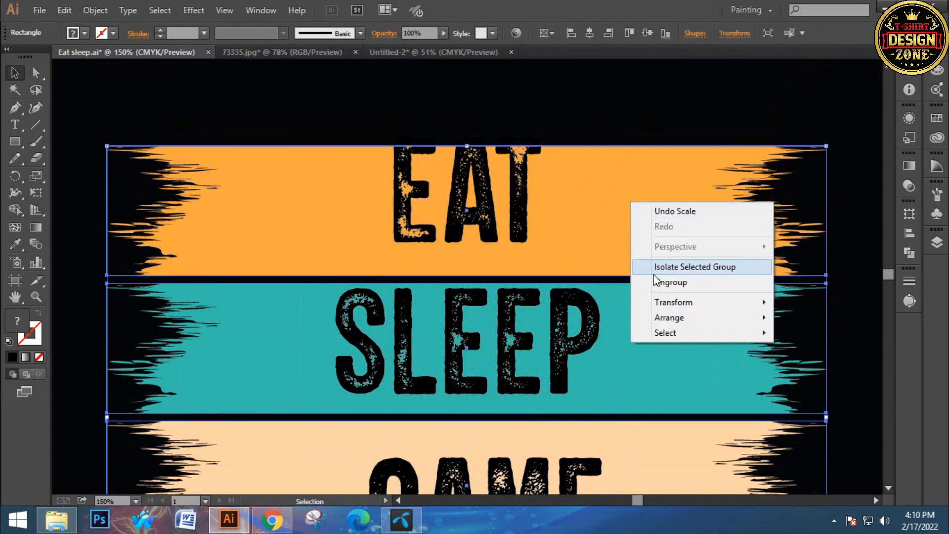
click(660, 282)
- Centre EAT vertically on the orange brush stroke
click(572, 216)
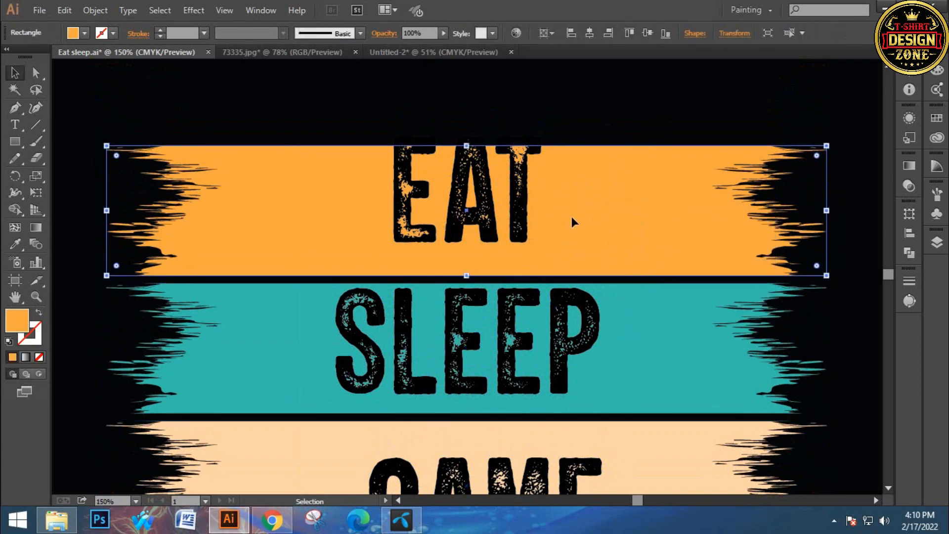
shift+click(518, 195)
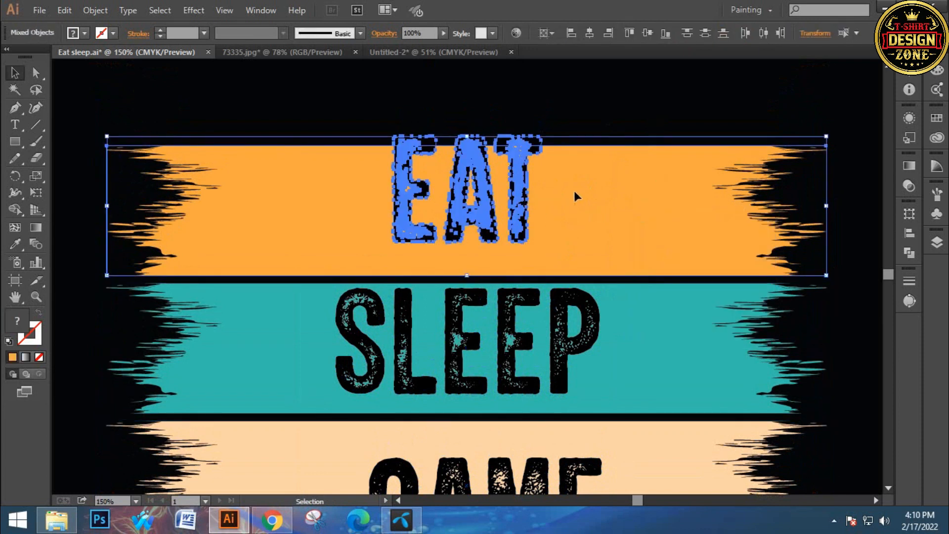
click(647, 32)
click(590, 110)
- Centre SLEEP horizontally and vertically on the teal brush stroke
drag(546, 198, 516, 130)
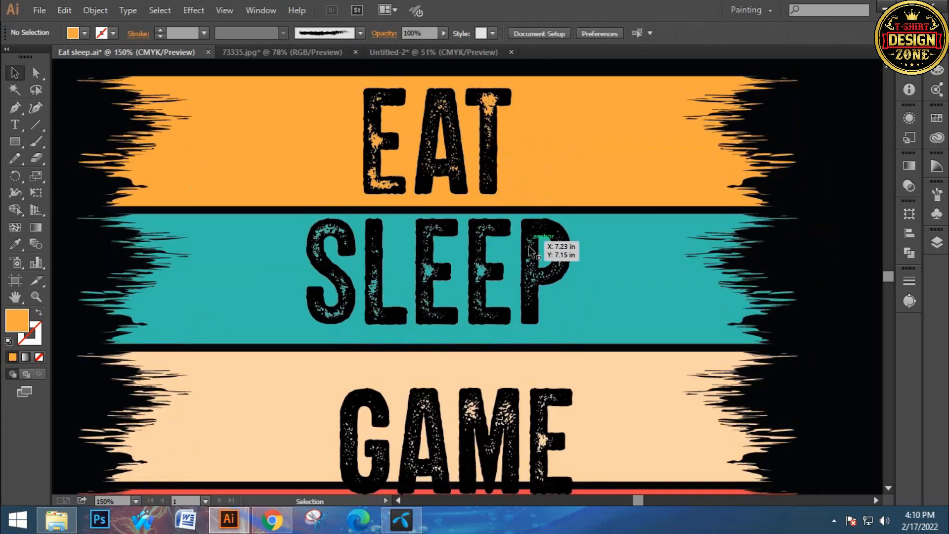
click(543, 266)
click(628, 265)
click(590, 33)
click(647, 33)
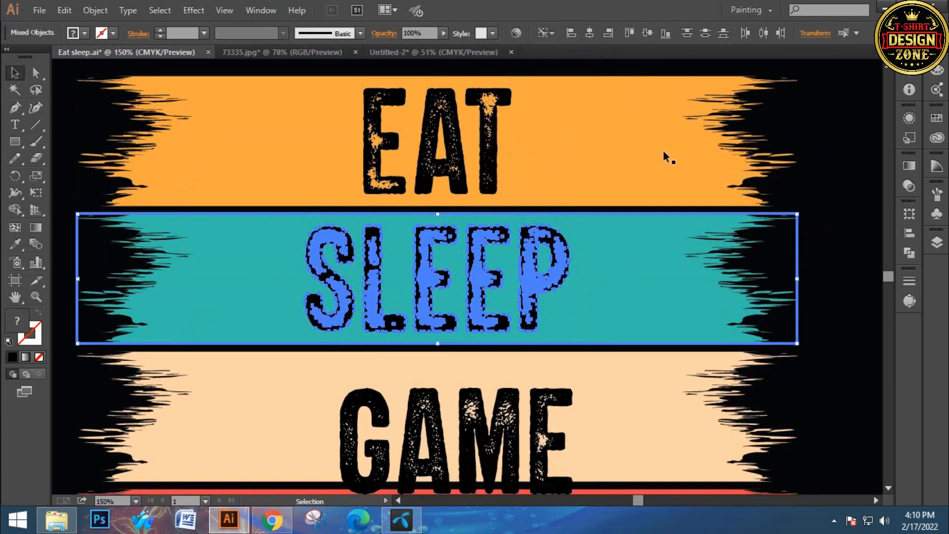
click(804, 153)
- Centre GAME horizontally and vertically on the peach brush stroke
drag(554, 419, 497, 254)
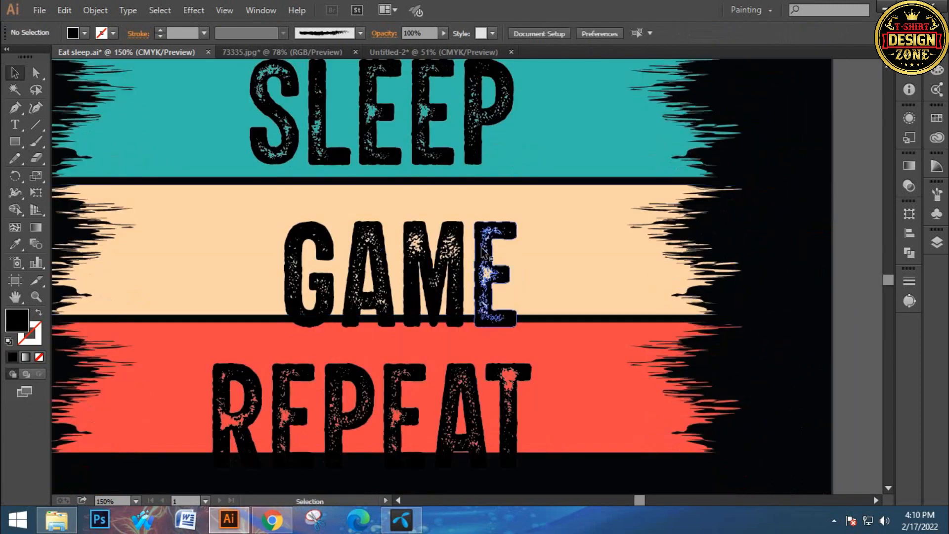
click(482, 252)
shift+click(562, 225)
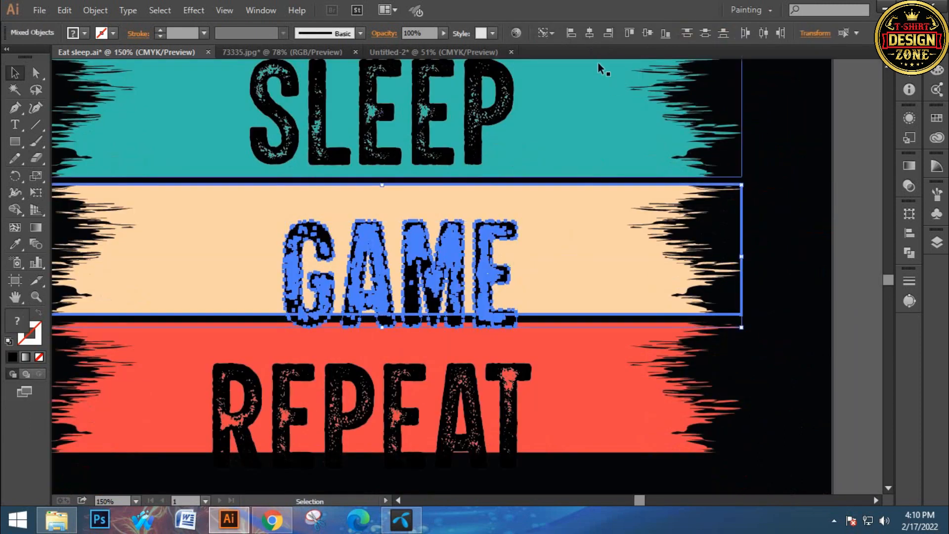
click(591, 33)
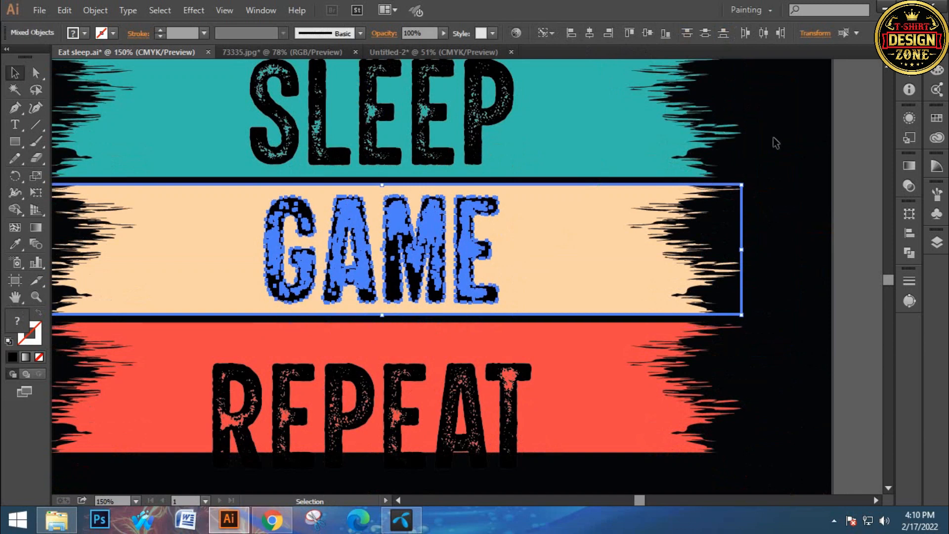
- Centre REPEAT horizontally and vertically on the coral red brush stroke
scroll(566, 163, down, 5)
click(559, 353)
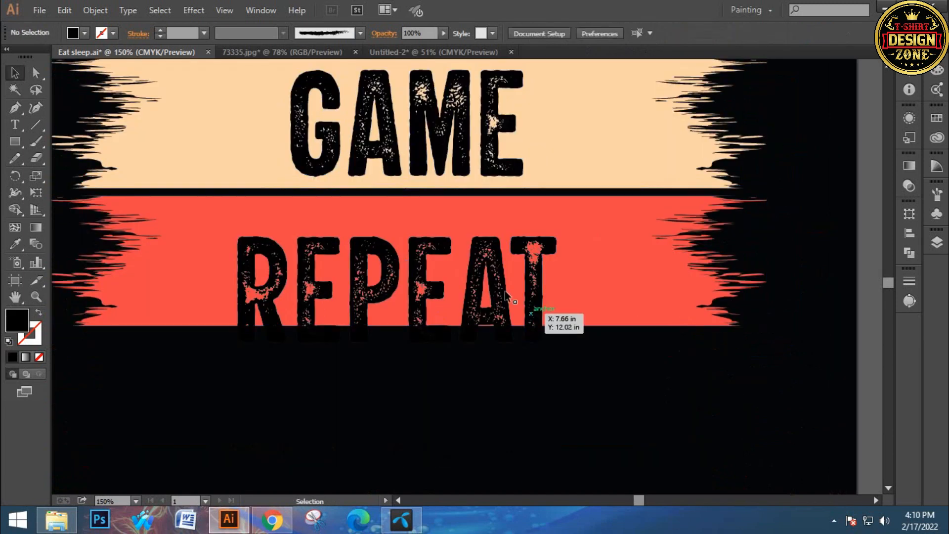
click(533, 286)
shift+click(568, 236)
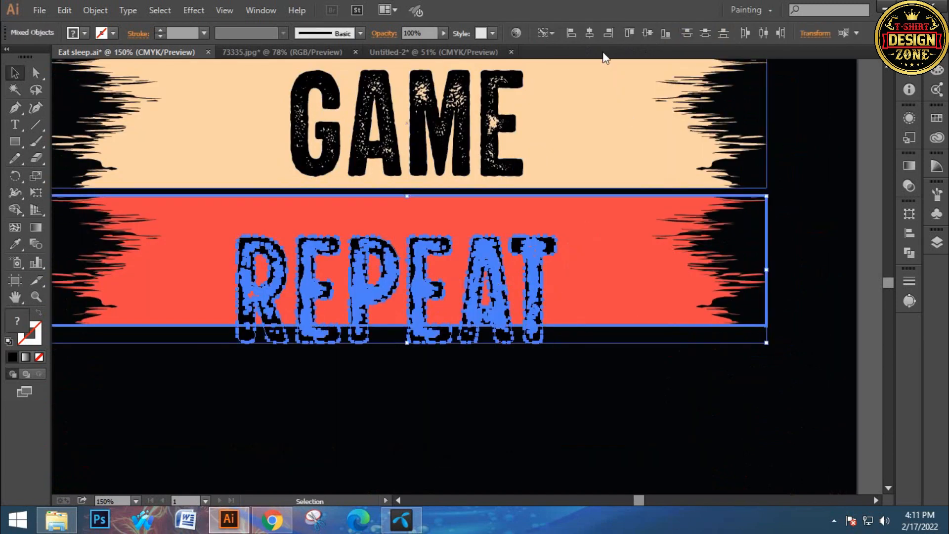
click(646, 34)
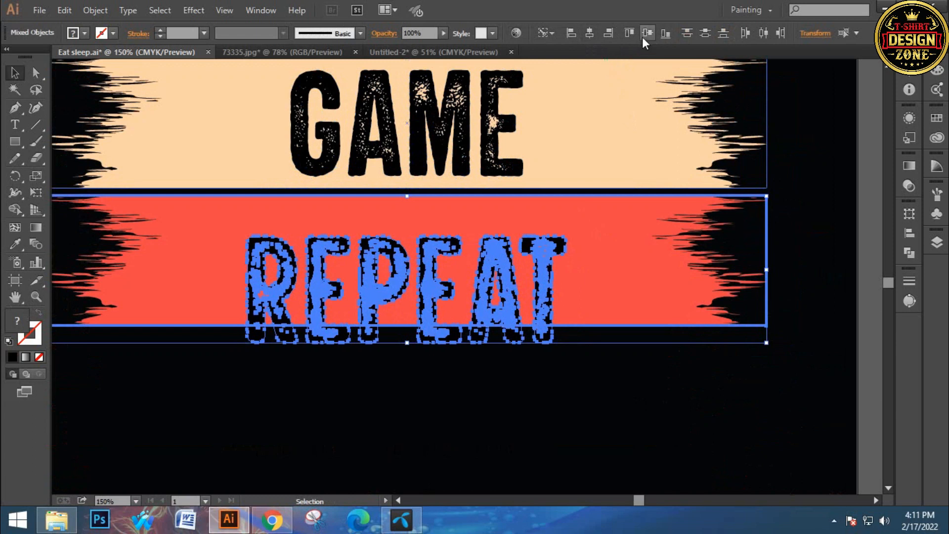
click(533, 362)
- Align the left edges of SLEEP, GAME and REPEAT with the left edge of EAT
key(ctrl+0)
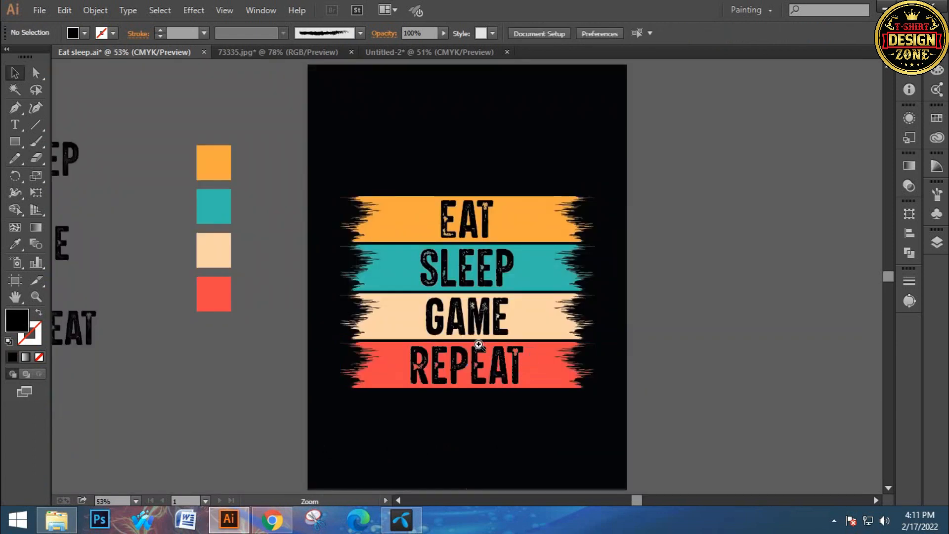
ctrl+click(478, 344)
drag(440, 276, 467, 333)
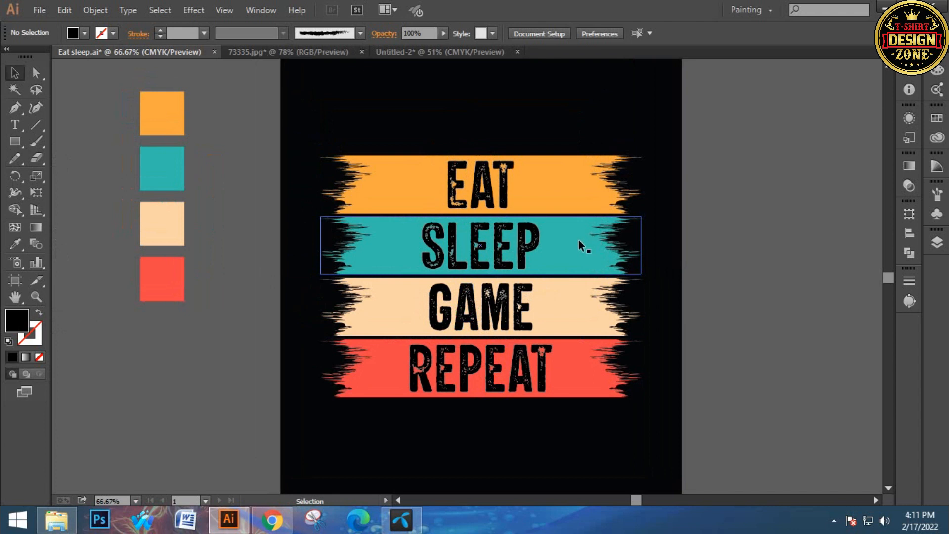
drag(548, 246, 545, 238)
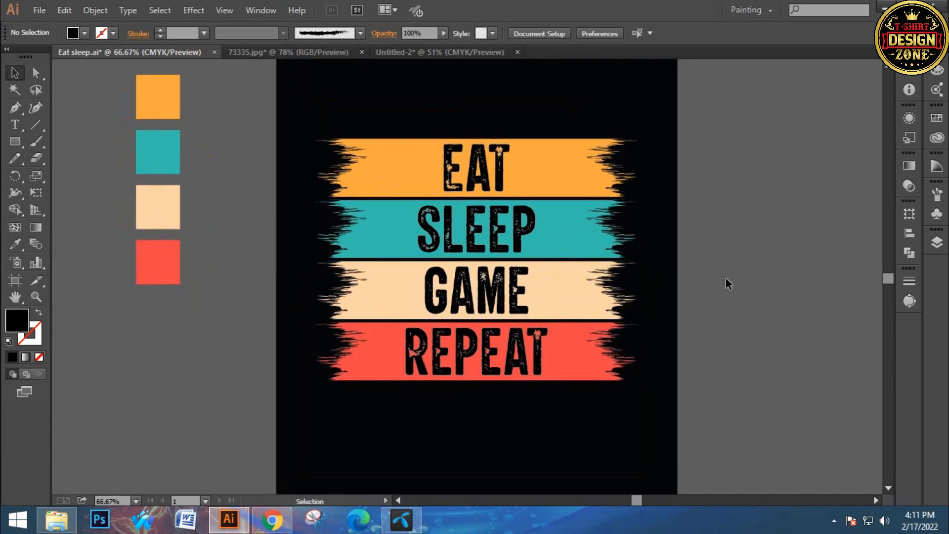
ctrl+click(475, 271)
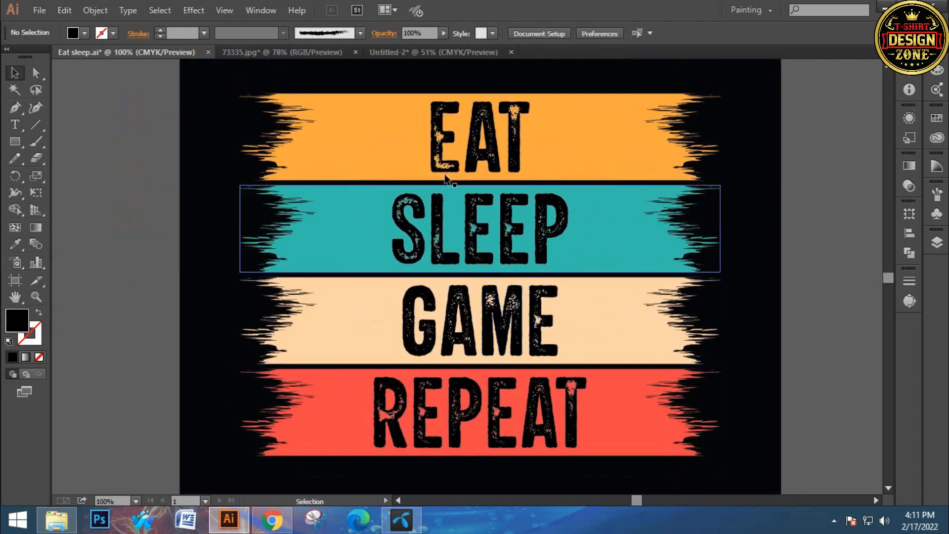
drag(471, 425, 477, 422)
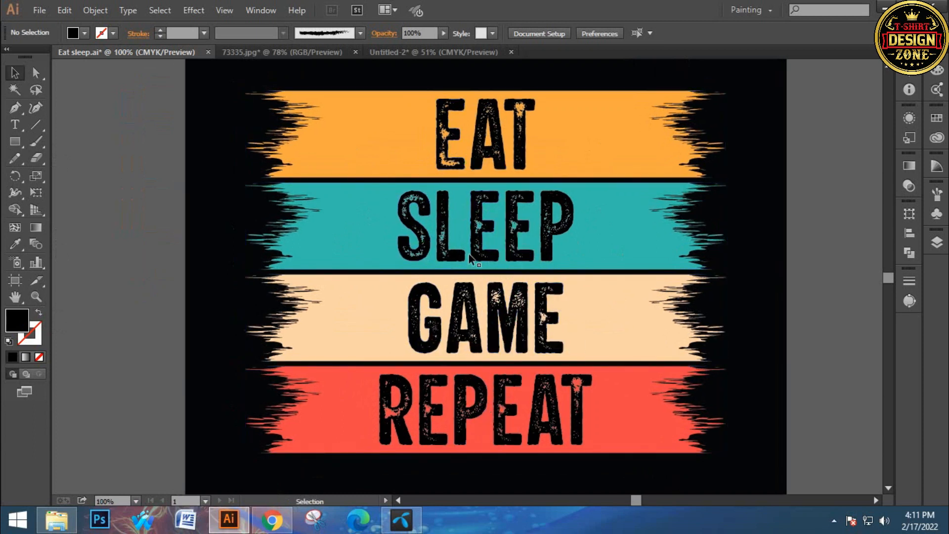
click(444, 143)
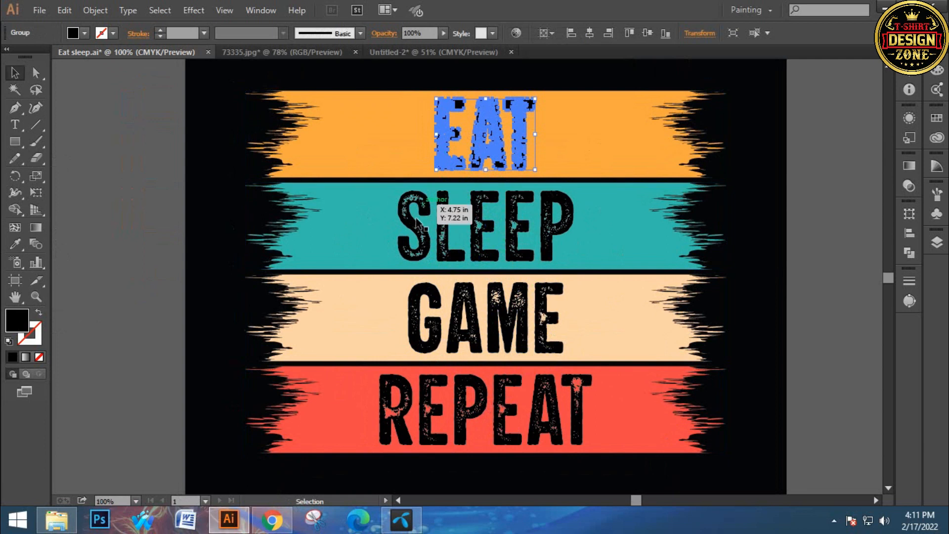
shift+click(425, 223)
shift+click(413, 312)
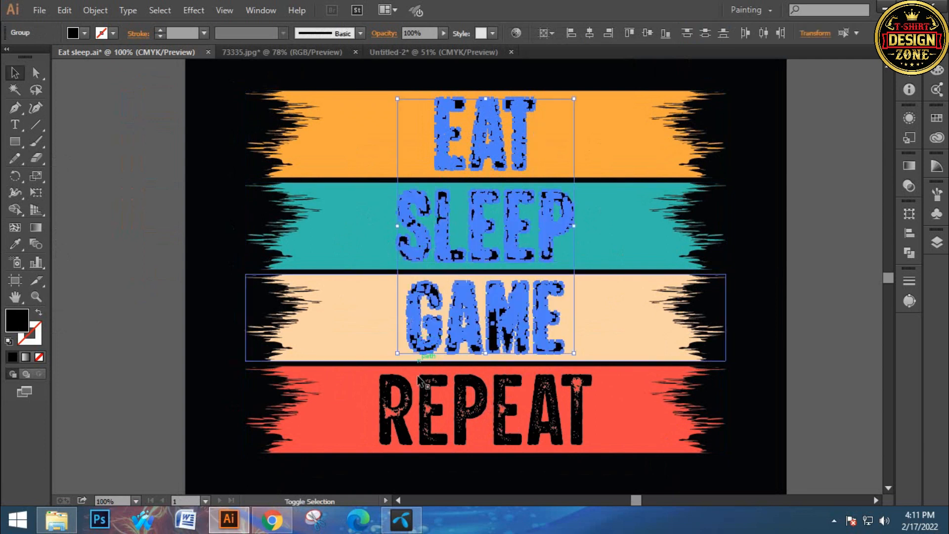
shift+click(401, 389)
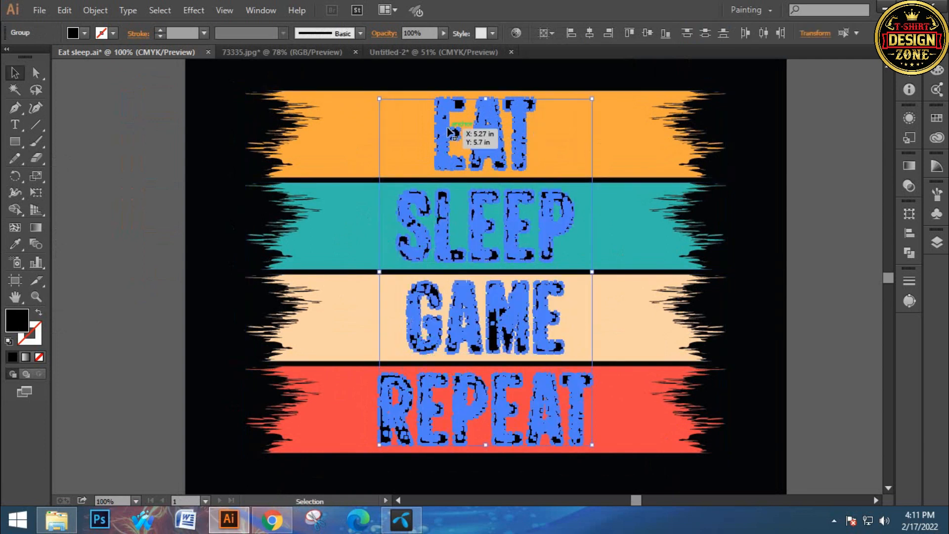
click(569, 36)
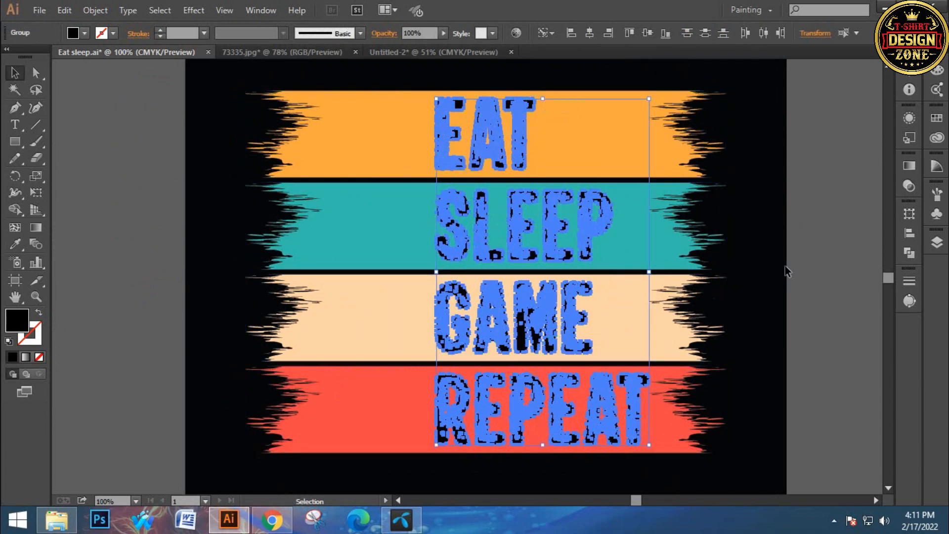
- Group the four left-aligned words and centre the group horizontally on the artboard
key(ctrl+g)
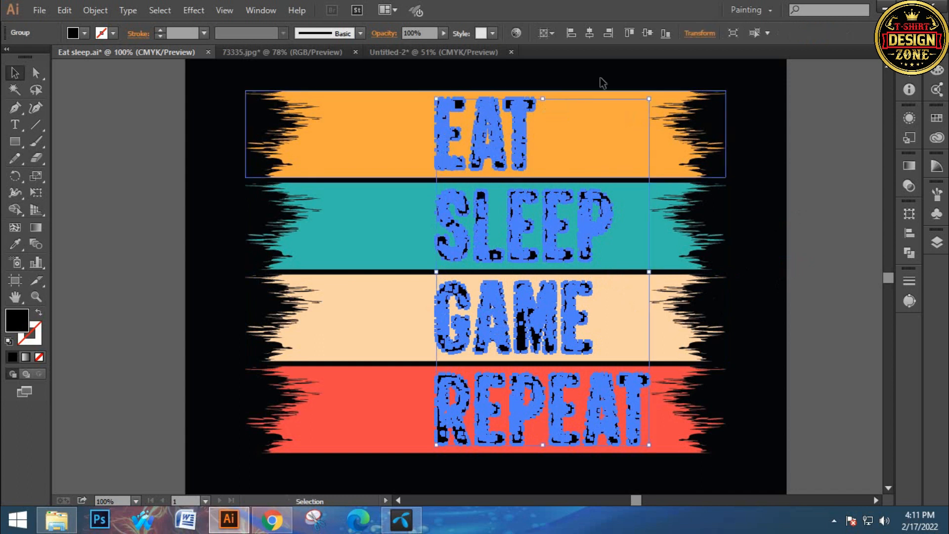
click(591, 35)
click(791, 158)
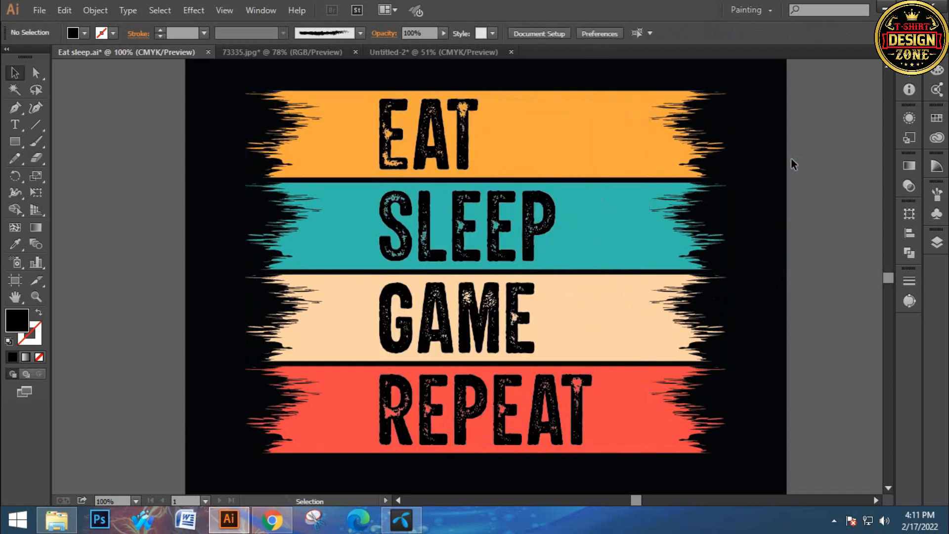
key(ctrl+minus)
key(ctrl+minus)
key(ctrl+minus)
key(ctrl+0)
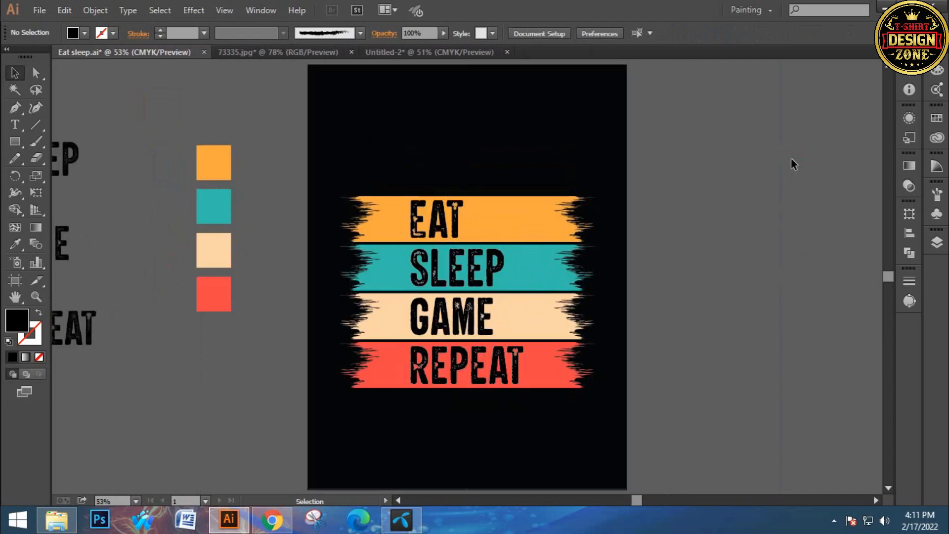
key(ctrl+plus)
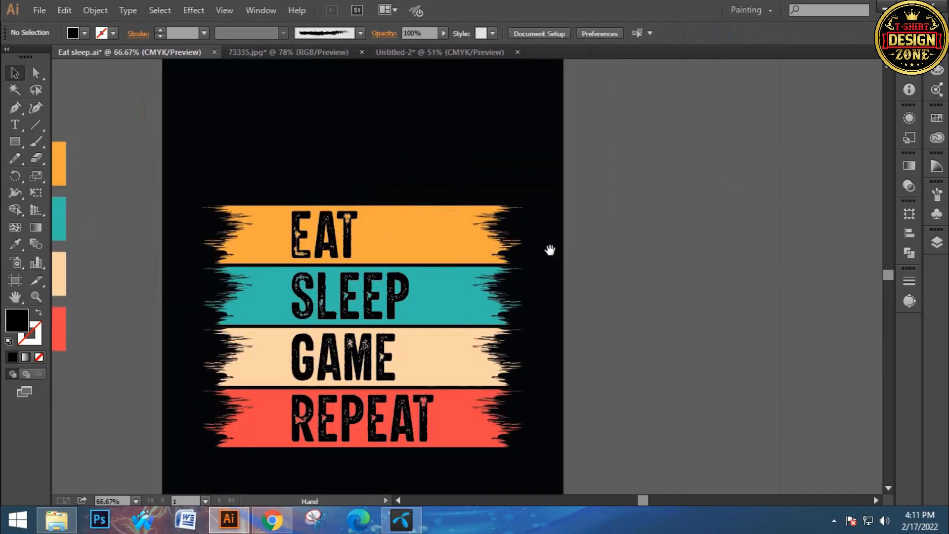
key(ctrl+plus)
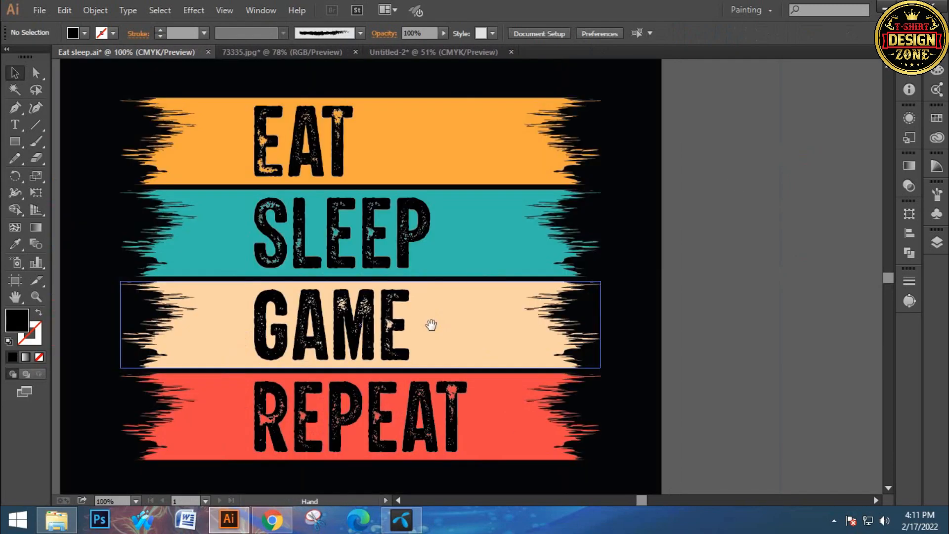
key(ctrl+0)
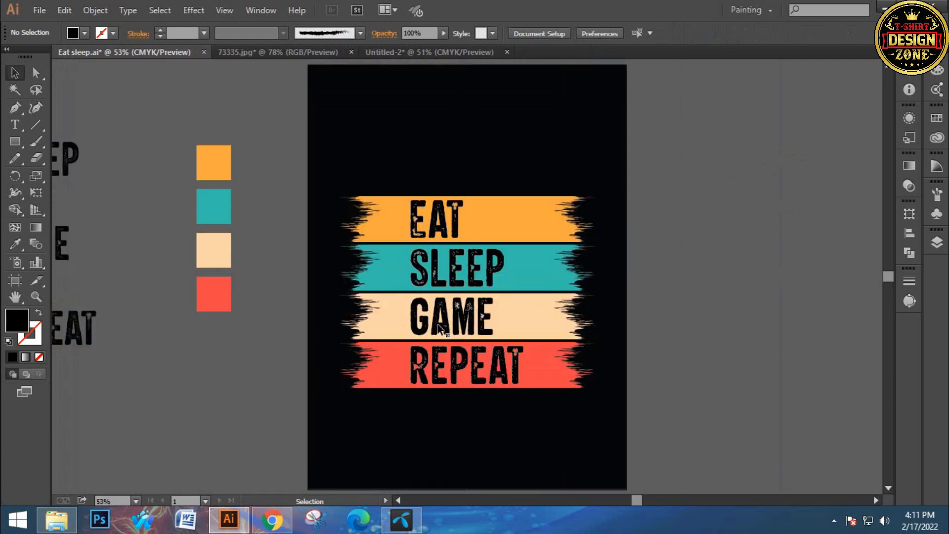
- Ungroup the four words and centre EAT, SLEEP, GAME and REPEAT individually on the artboard's horizontal centre
key(ctrl+plus)
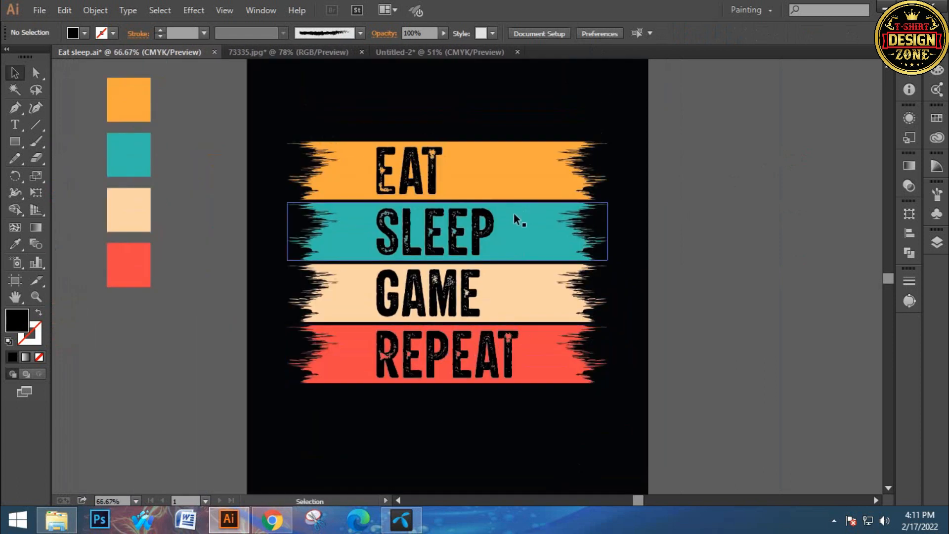
click(479, 237)
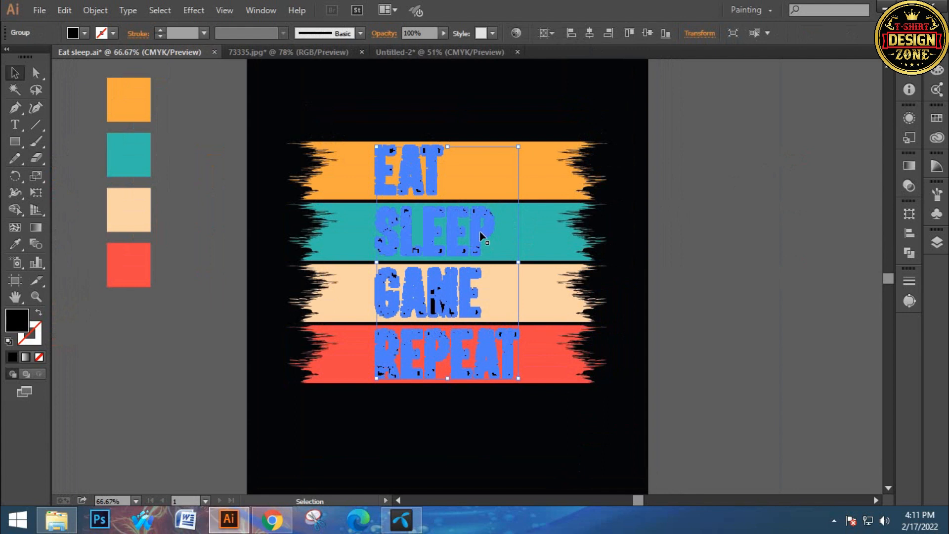
right_click(464, 236)
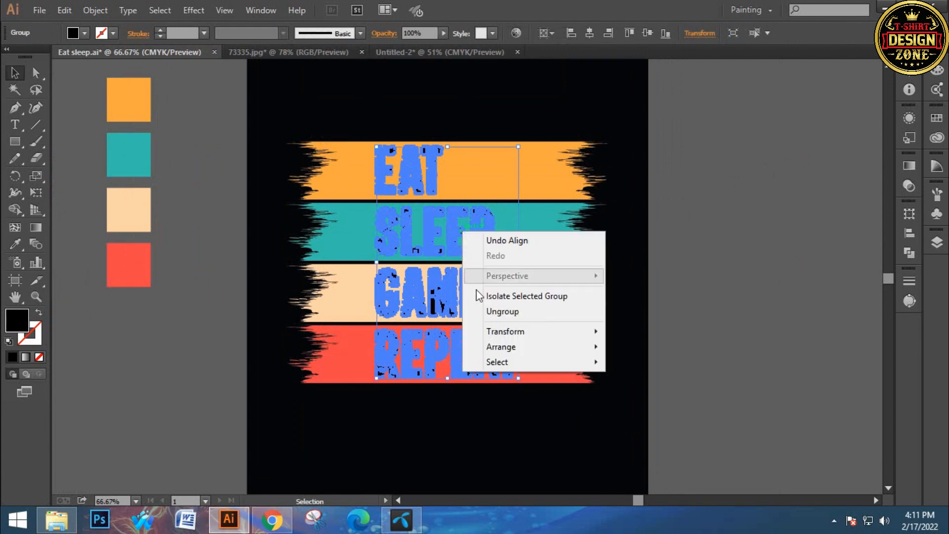
click(485, 312)
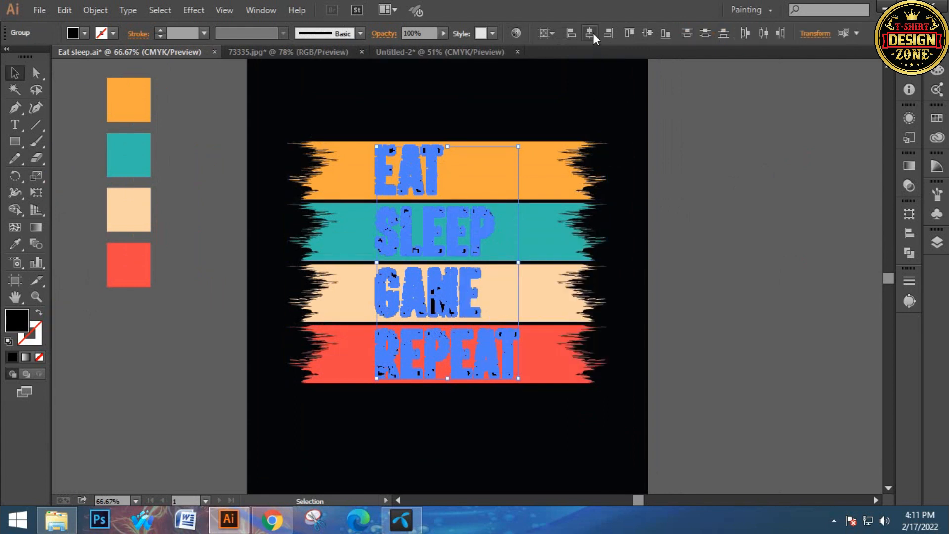
click(590, 32)
click(689, 217)
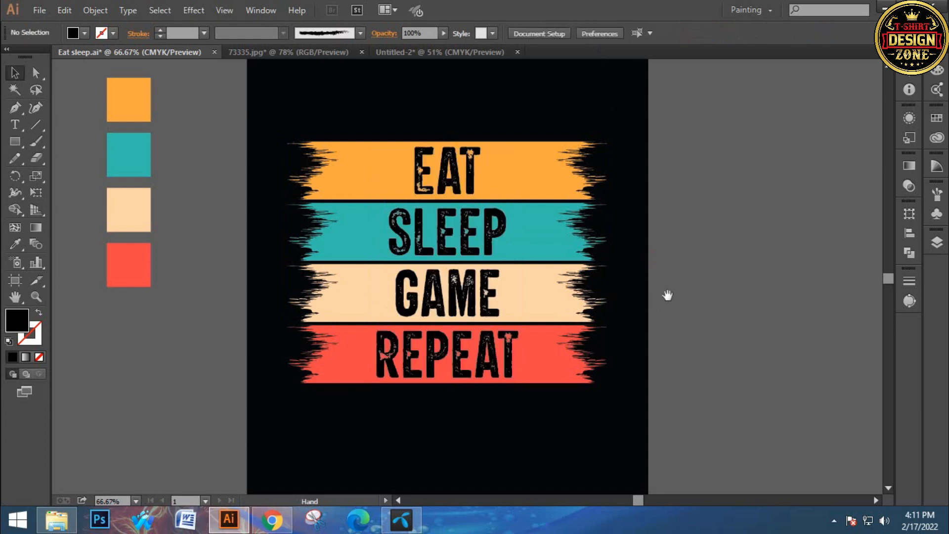
- Select all four brush-stroke banners and make them slightly narrower symmetrically about their centre
drag(668, 295, 664, 297)
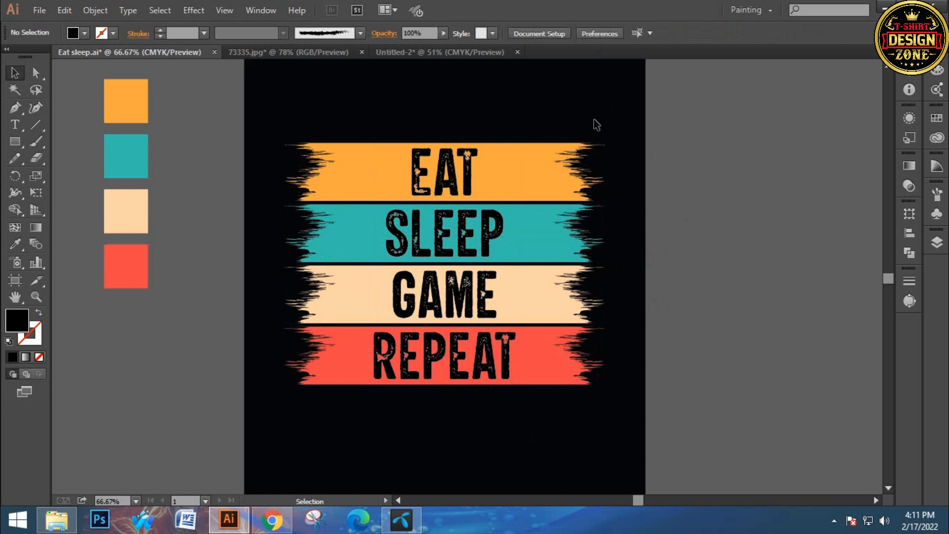
drag(617, 342, 604, 380)
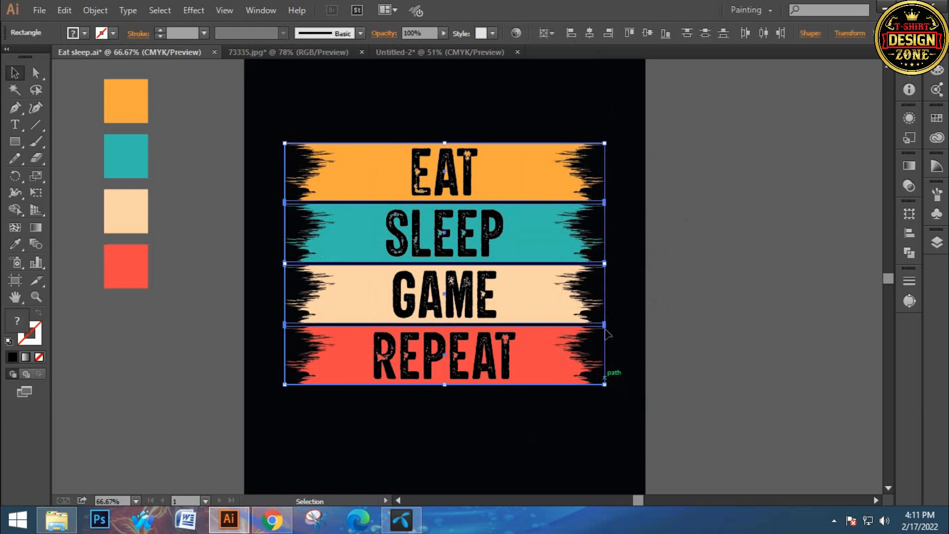
drag(604, 266, 596, 264)
click(702, 250)
- Draw a small five-pointed star on the orange banner just to the left of EAT
scroll(445, 291, left, 1)
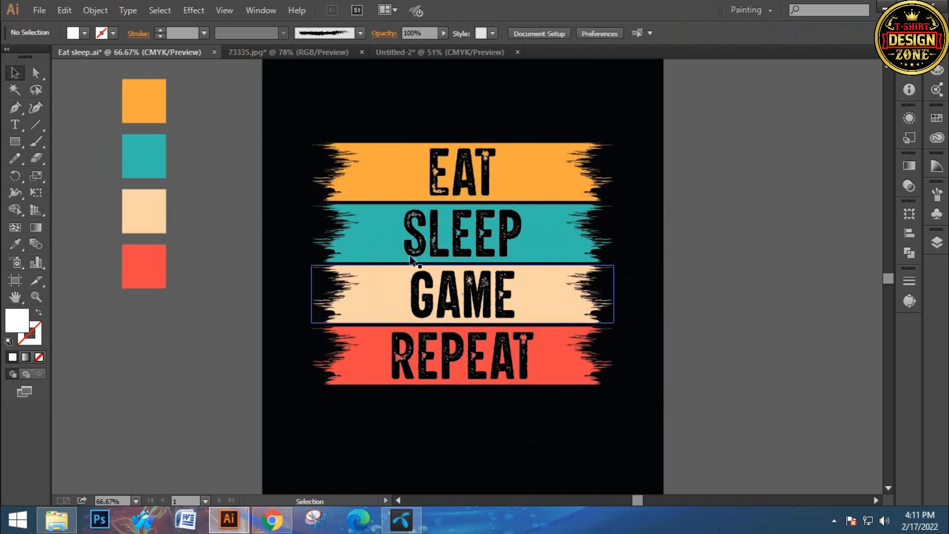
key(ctrl+plus)
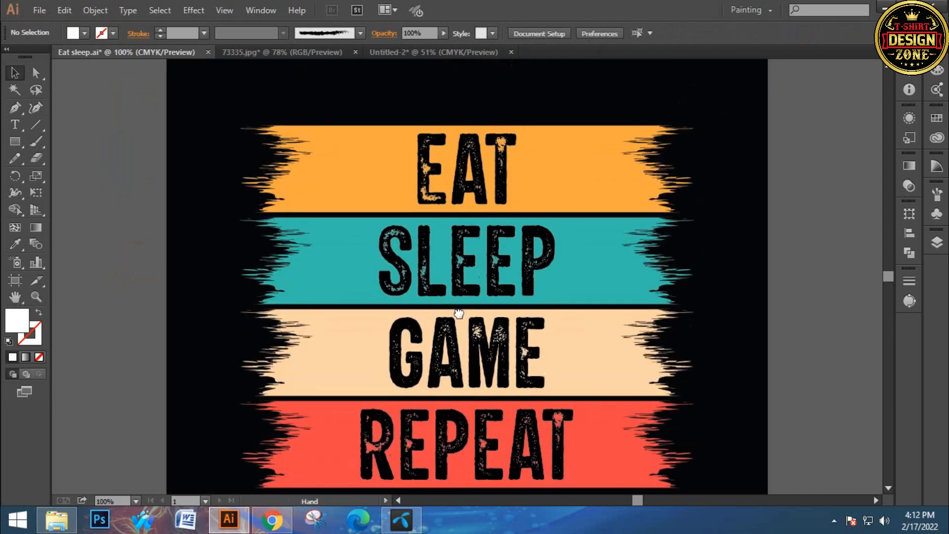
key(ctrl+plus)
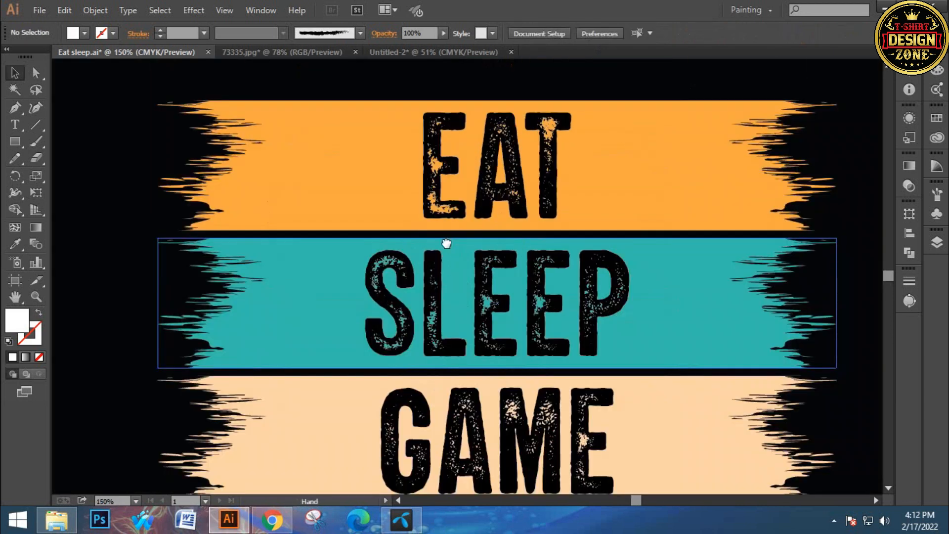
click(15, 143)
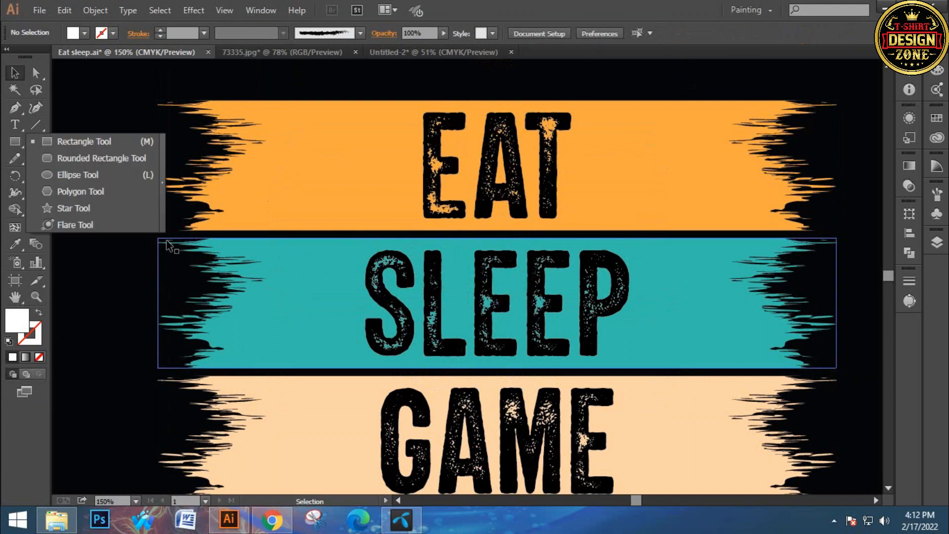
click(64, 207)
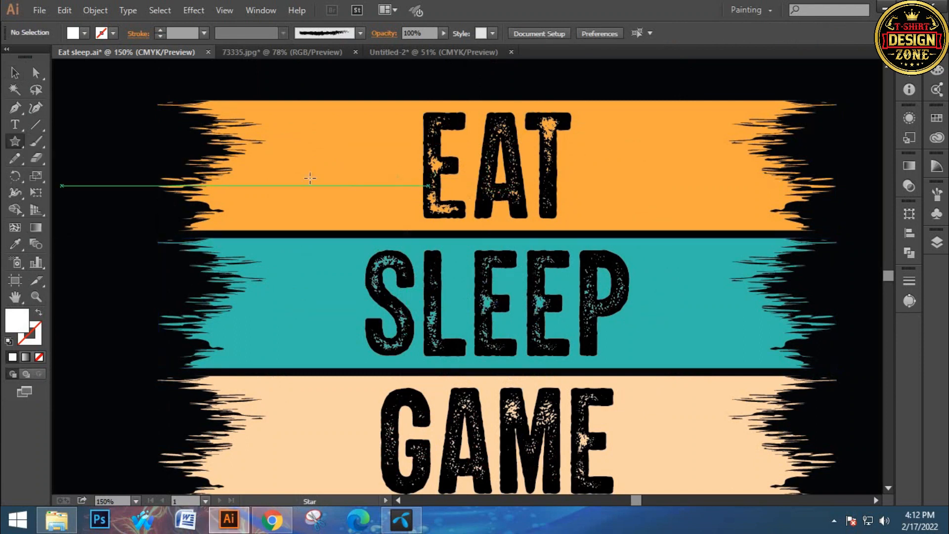
drag(388, 162, 401, 187)
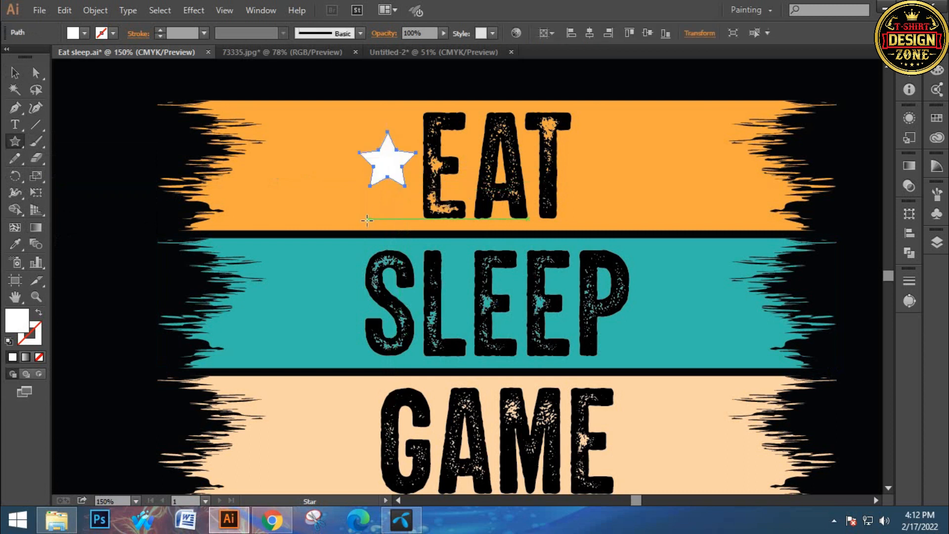
- Recolour the star by sampling the artboard's black background with the Eyedropper
click(15, 75)
click(15, 243)
click(63, 164)
click(20, 75)
click(101, 171)
- Select the star together with EAT and align their vertical centres
key(ctrl+0)
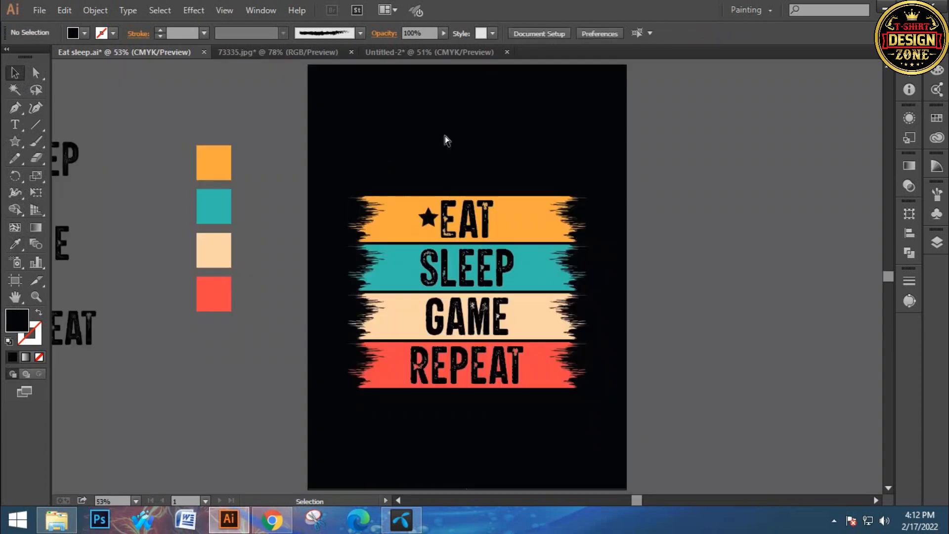
ctrl+click(447, 250)
ctrl+click(448, 250)
ctrl+click(471, 272)
ctrl+click(471, 273)
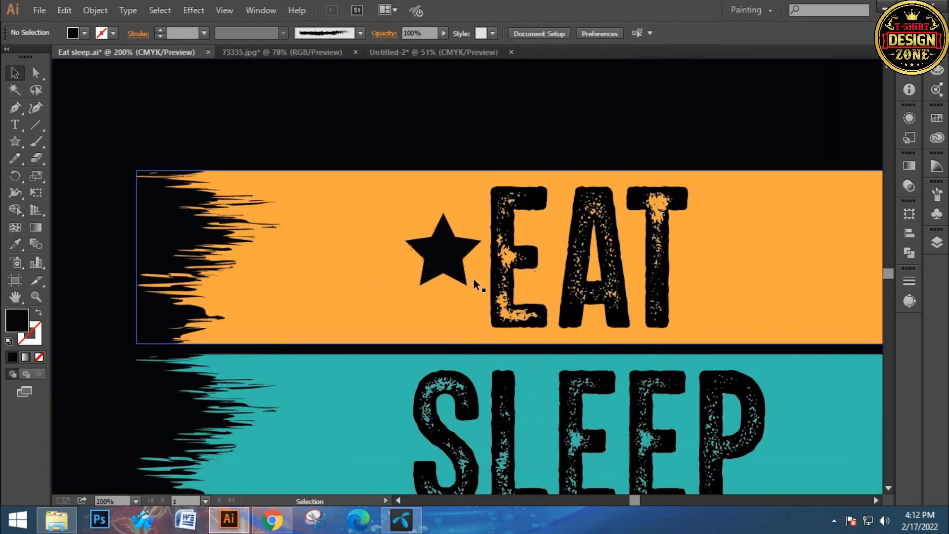
drag(453, 252, 444, 235)
click(443, 234)
shift+click(505, 232)
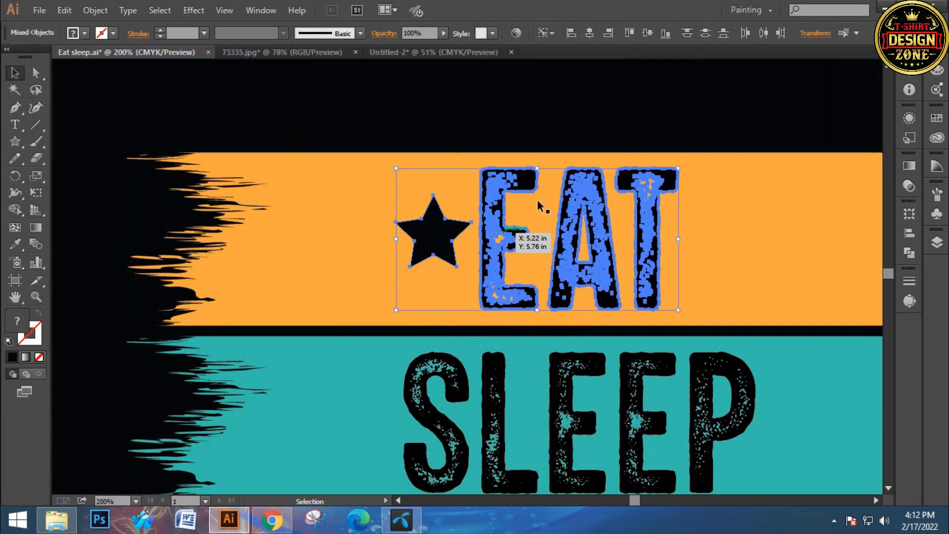
click(647, 32)
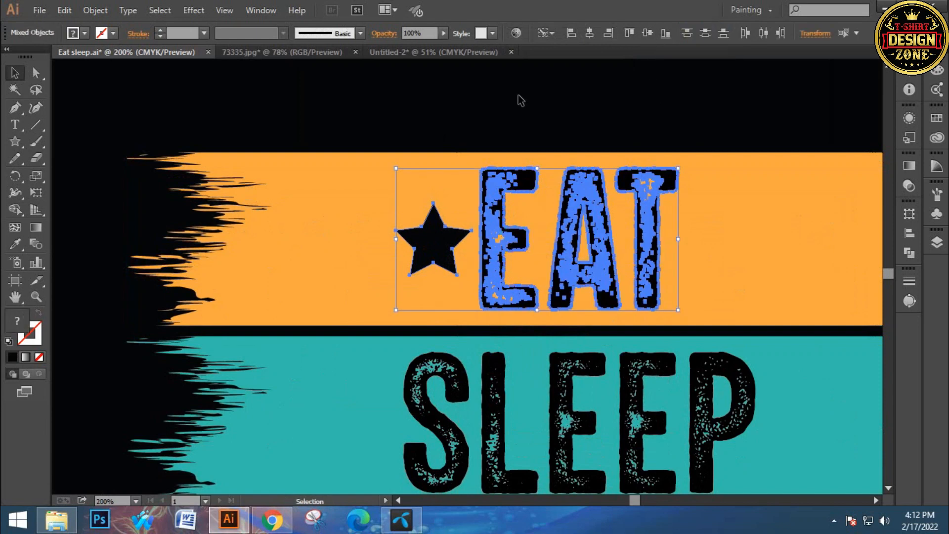
- Nudge the star slightly left to widen its gap from EAT
click(506, 148)
click(448, 245)
key(Left)
key(Left)
key(Left)
key(Left)
key(Left)
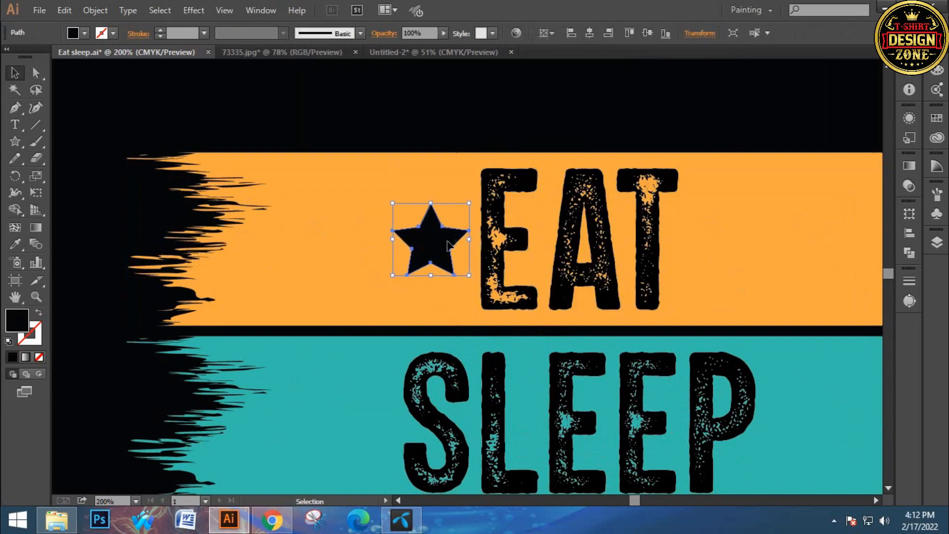
click(437, 134)
- Duplicate the star to the left of SLEEP on the teal banner and distribute it with the word about their shared vertical centre
drag(388, 260, 453, 147)
drag(504, 128, 413, 240)
shift+click(537, 201)
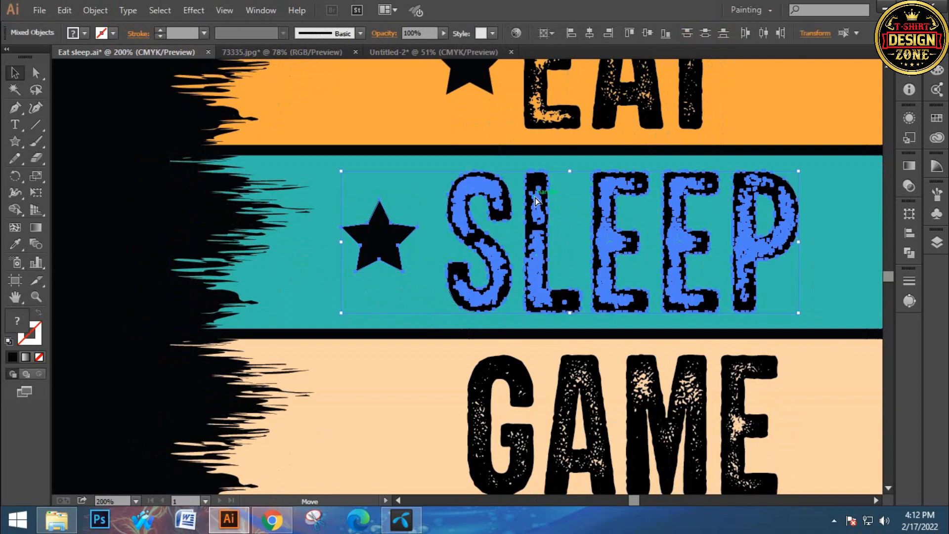
click(650, 39)
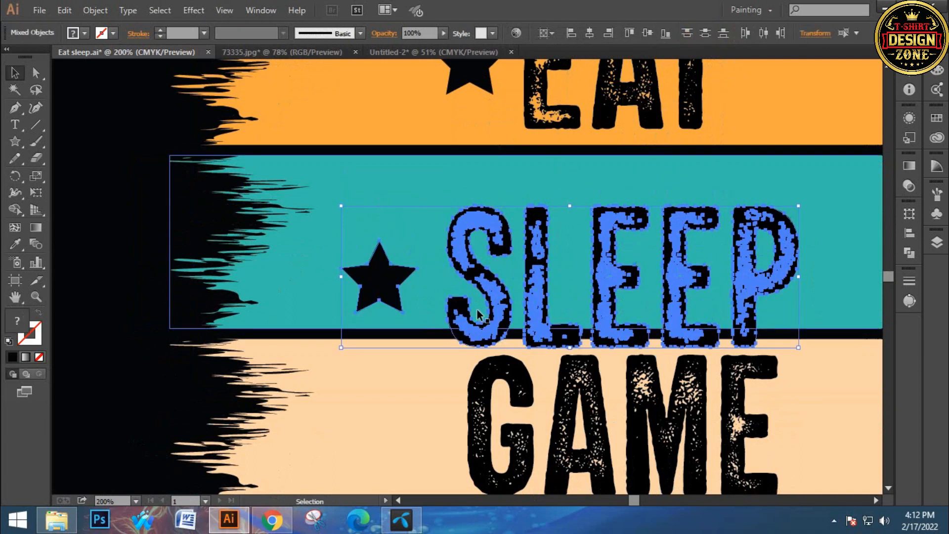
key(ctrl+z)
click(633, 183)
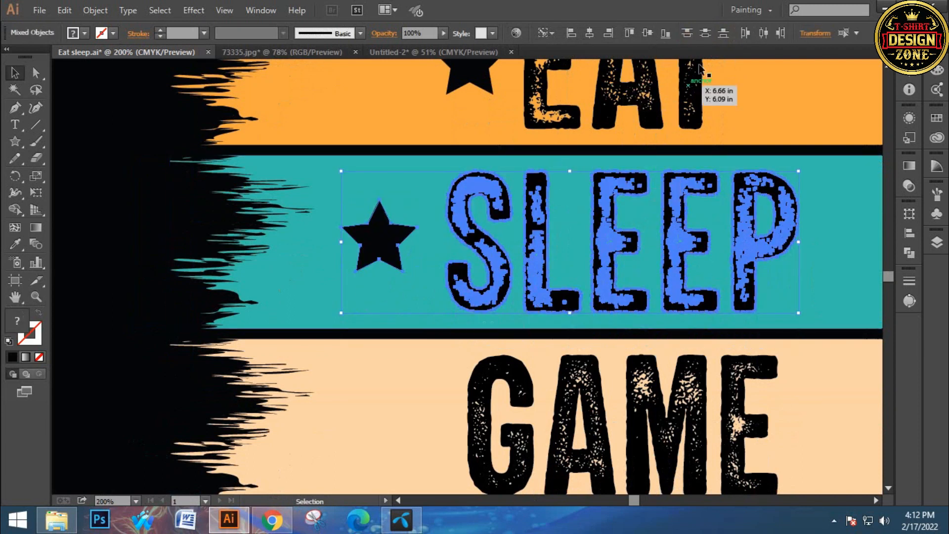
click(708, 38)
- Duplicate the star to the left of GAME on the peach banner and align its vertical centre with the word
drag(481, 296, 470, 249)
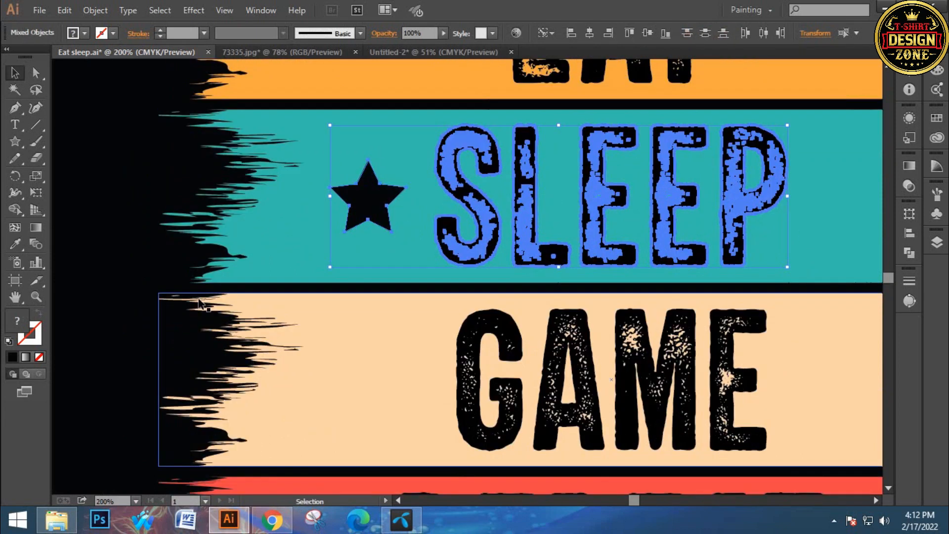
click(108, 230)
drag(424, 320, 418, 229)
click(367, 126)
drag(369, 113, 370, 291)
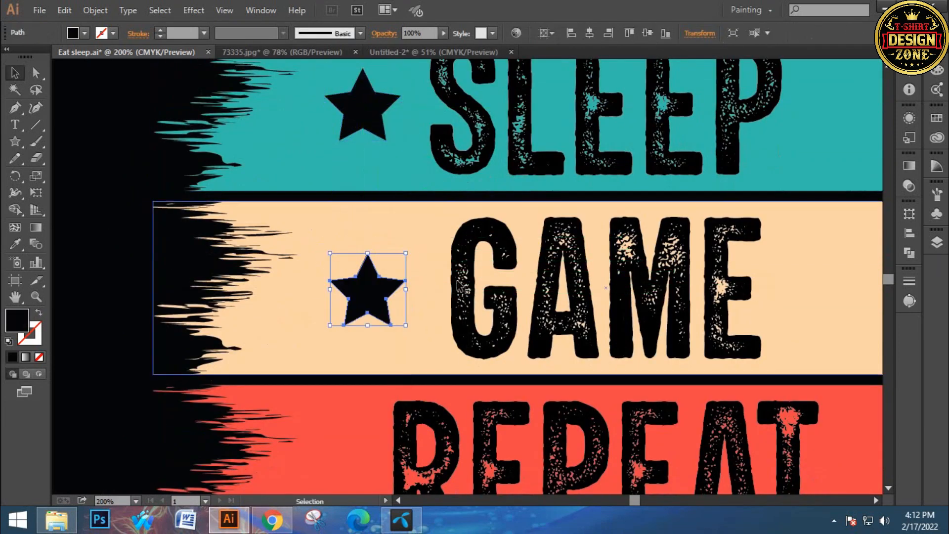
shift+click(500, 235)
click(699, 36)
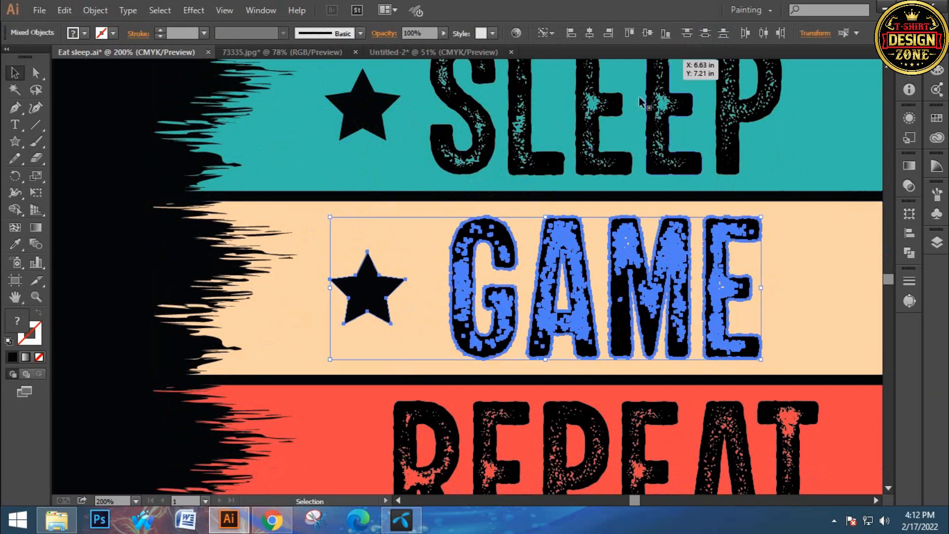
- Duplicate the star onto the coral red banner to the left of REPEAT
scroll(366, 303, down, 3)
click(275, 466)
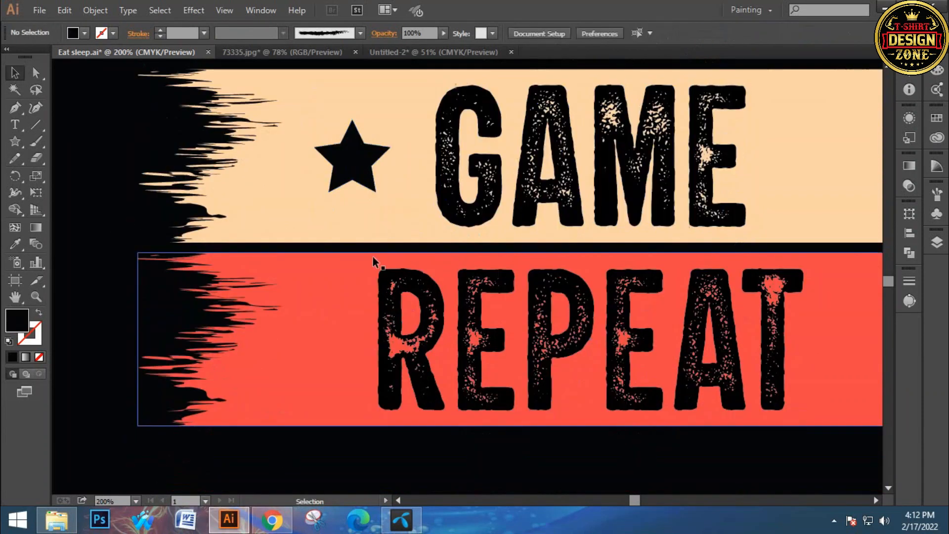
drag(368, 172, 317, 333)
- Vertically centre the star with REPEAT, and group the two and centre the group horizontally on the artboard
shift+click(418, 291)
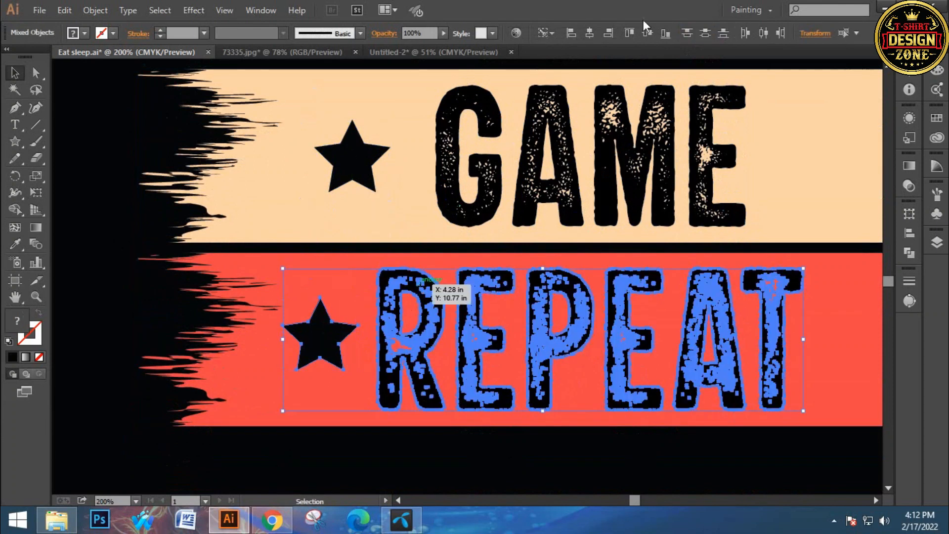
click(705, 32)
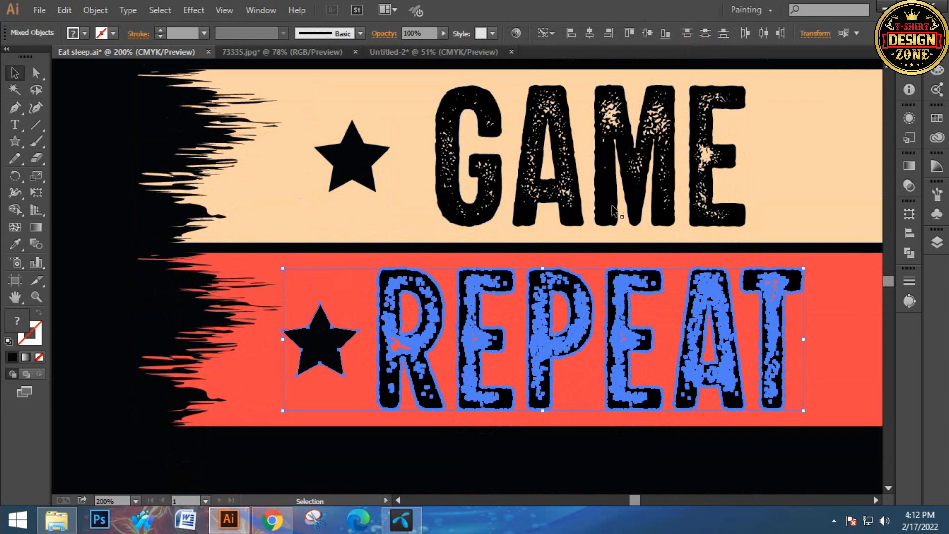
key(ctrl+g)
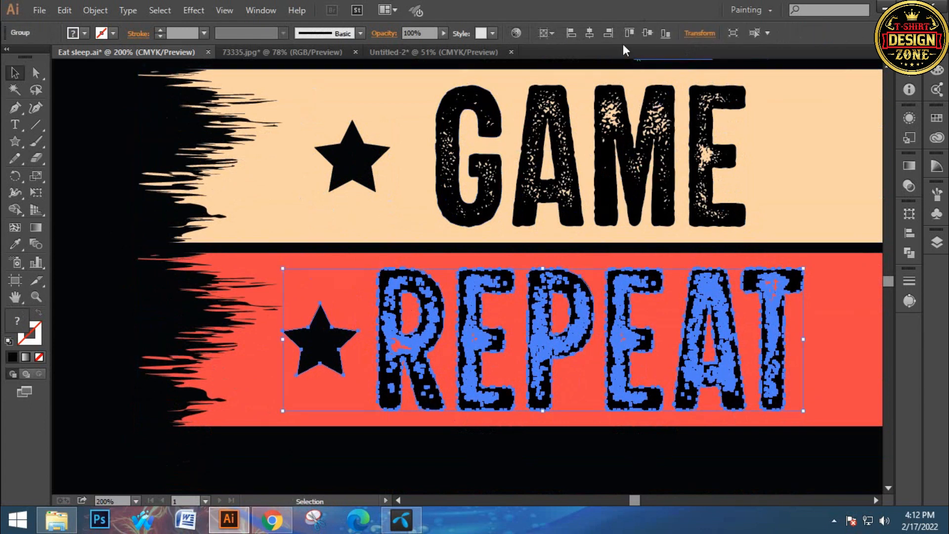
click(590, 32)
- Move the star closer to GAME, and group the two and centre the group horizontally on the artboard
scroll(549, 247, up, 3)
click(544, 247)
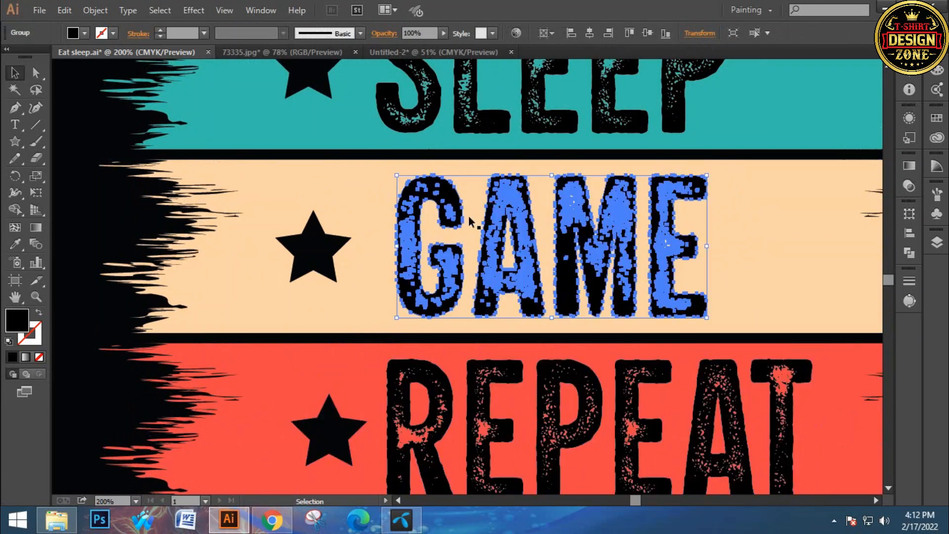
click(337, 257)
click(330, 254)
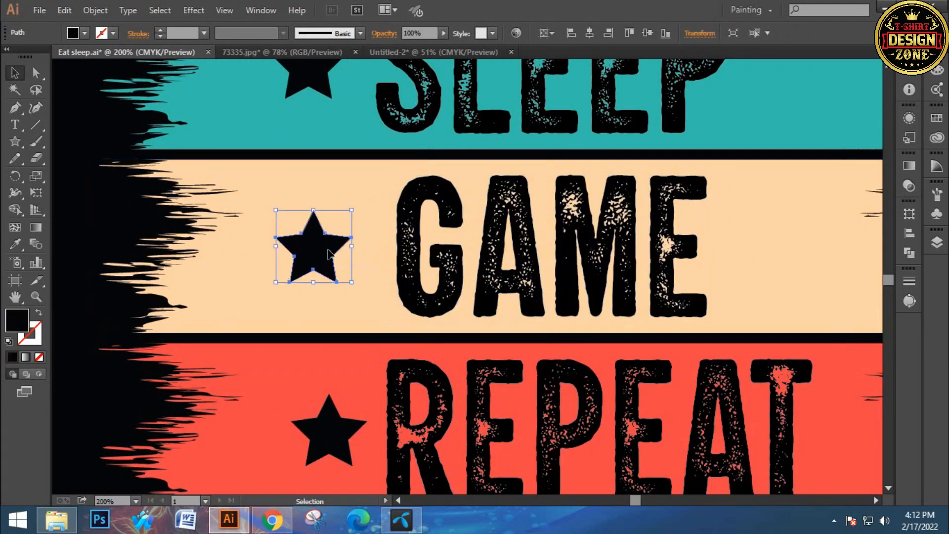
drag(330, 253, 352, 253)
shift+click(438, 190)
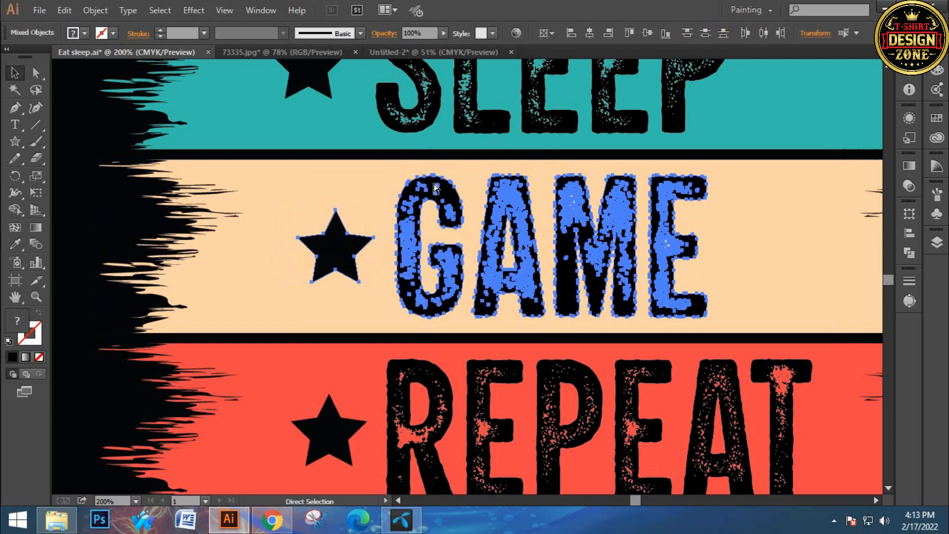
- Nudge the star slightly closer to SLEEP, and group the two and centre the group horizontally on the artboard
scroll(581, 64, up, 5)
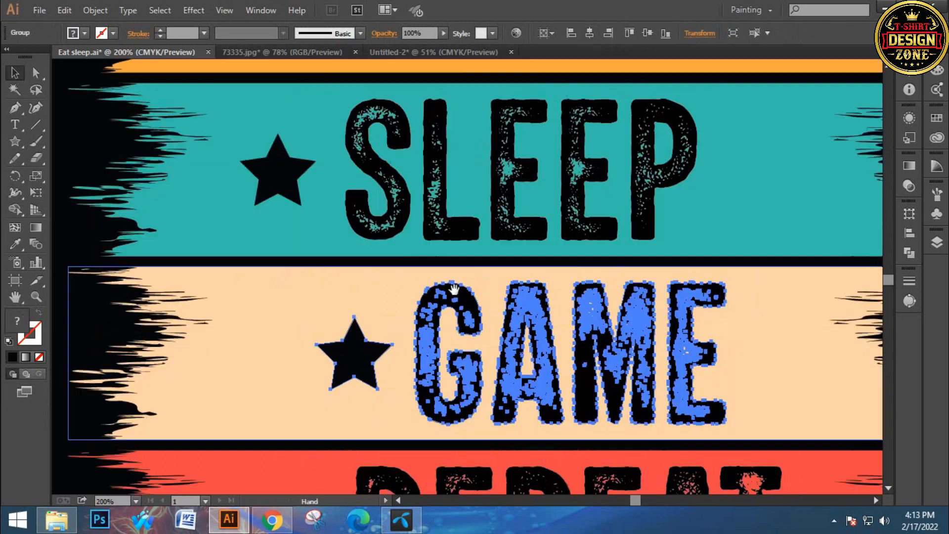
click(286, 192)
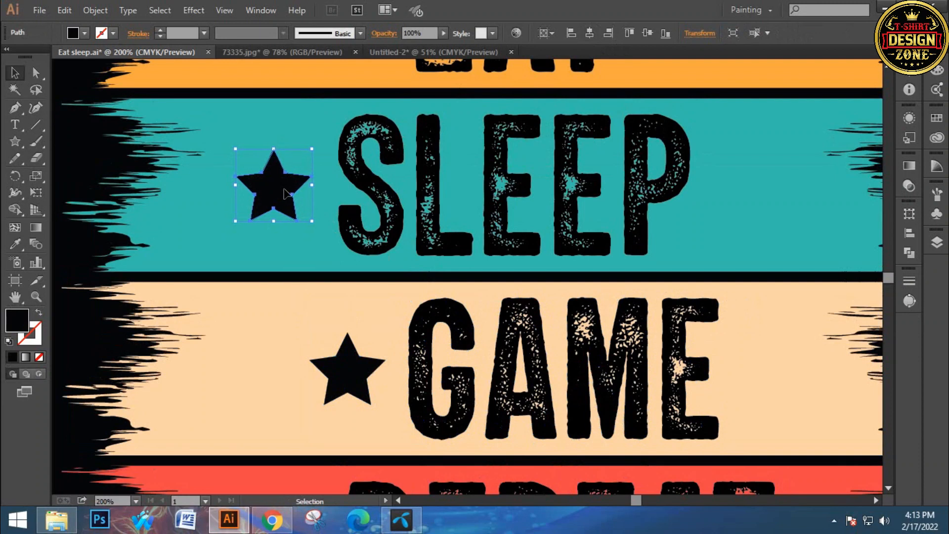
shift+click(440, 126)
key(a)
key(ctrl+g)
click(591, 36)
- Group the star with EAT on the orange banner and centre the group horizontally on the artboard
drag(491, 111, 444, 264)
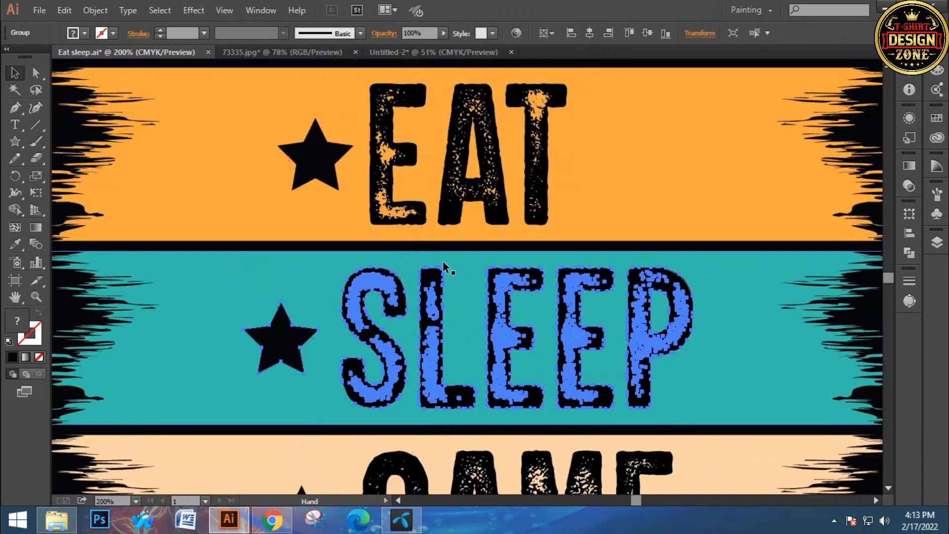
click(341, 164)
shift+click(397, 157)
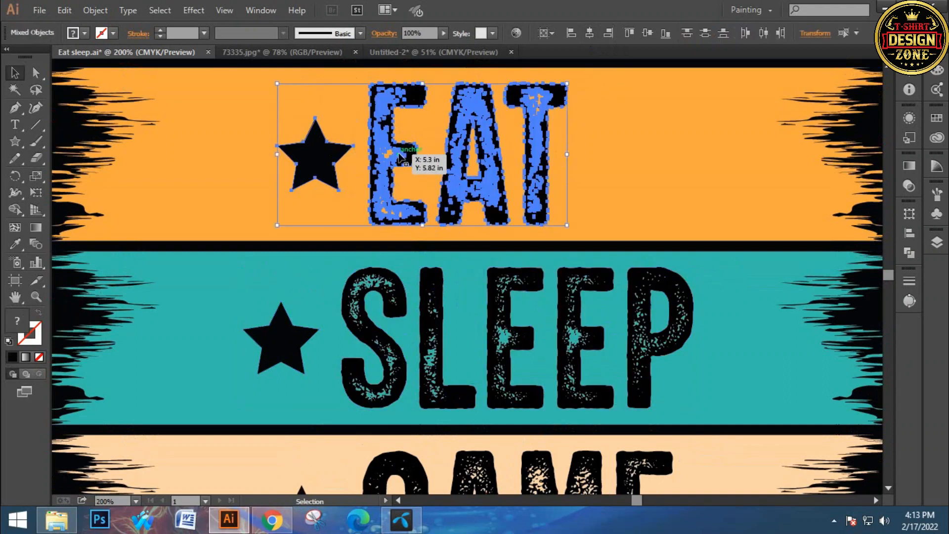
key(ctrl+g)
click(591, 38)
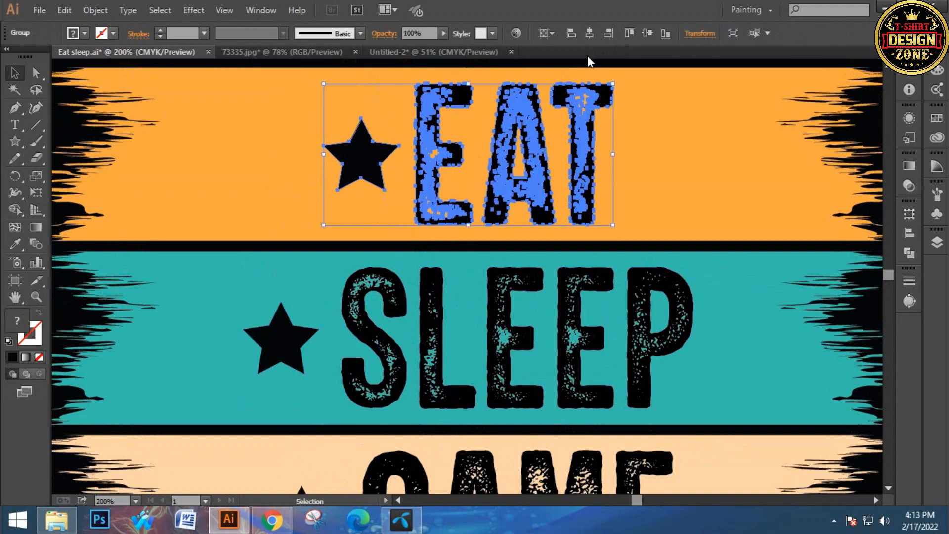
key(ctrl+0)
click(655, 217)
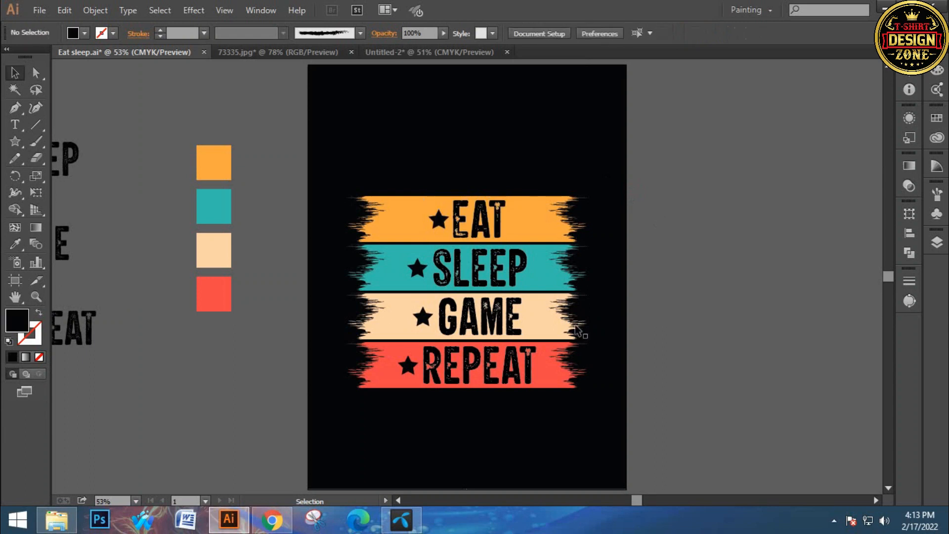
- Cut the EAT, SLEEP, GAME and REPEAT groups with their stars from the coloured banners
drag(581, 330, 565, 309)
drag(386, 117, 560, 387)
click(689, 354)
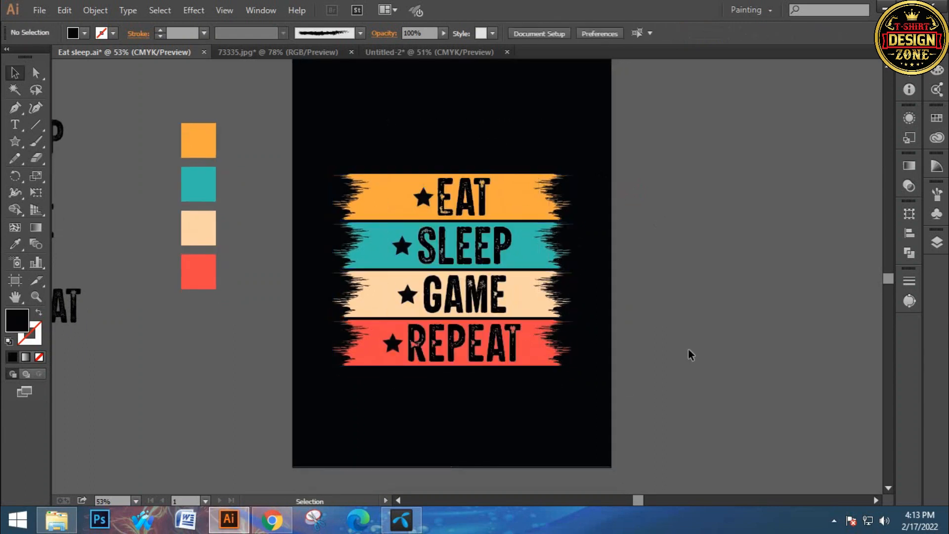
click(459, 255)
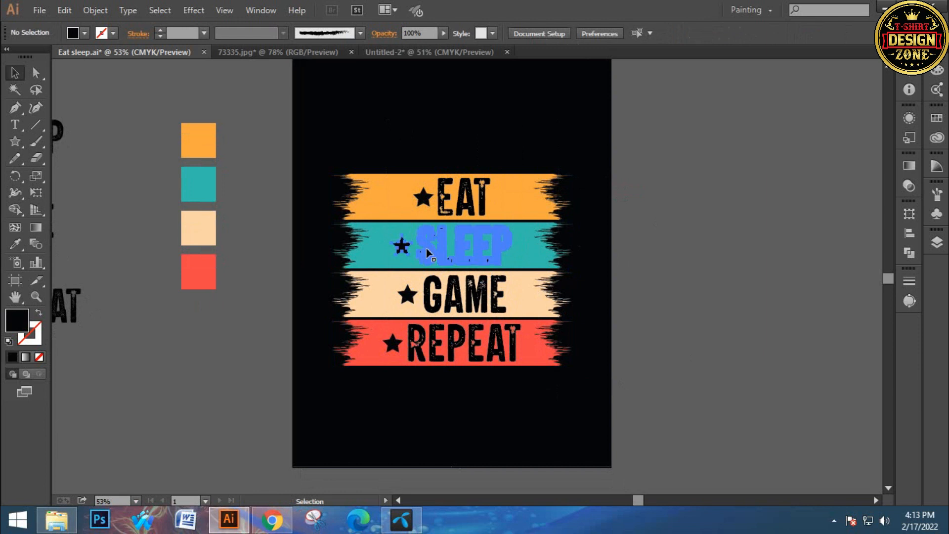
shift+click(450, 211)
shift+click(428, 309)
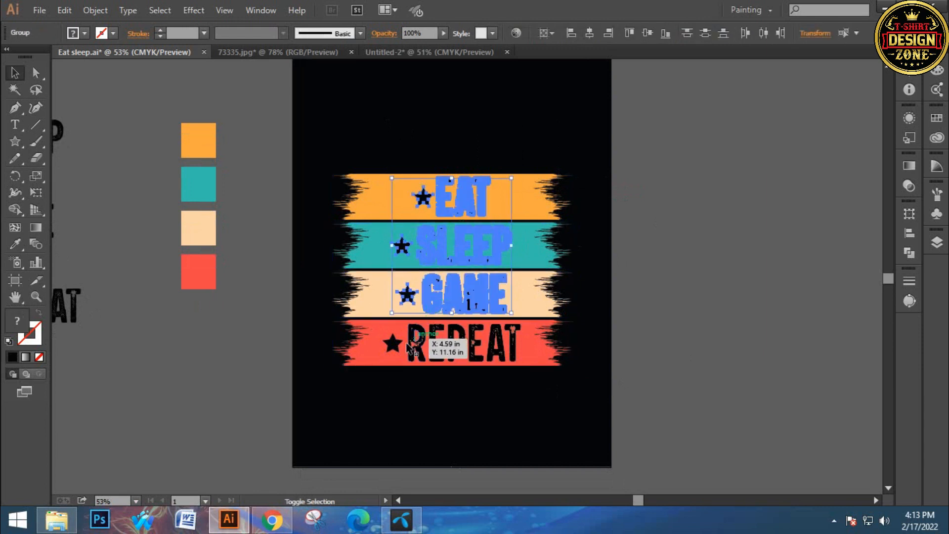
shift+click(410, 344)
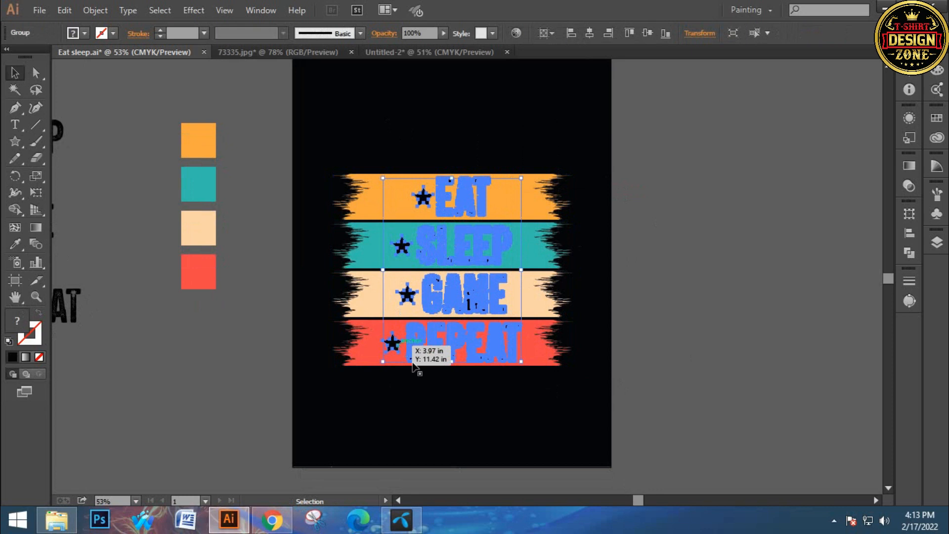
key(Delete)
- Apply an opacity mask with Clip turned off to the four banners, and paste the cut lettering and stars in place into it
key(a)
drag(352, 131, 517, 403)
key(v)
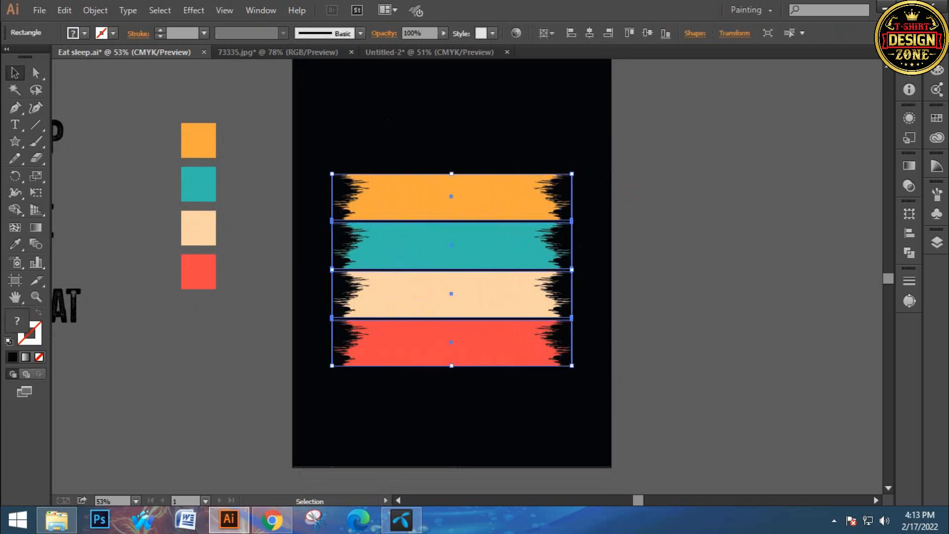
click(909, 187)
click(854, 196)
click(838, 213)
click(816, 214)
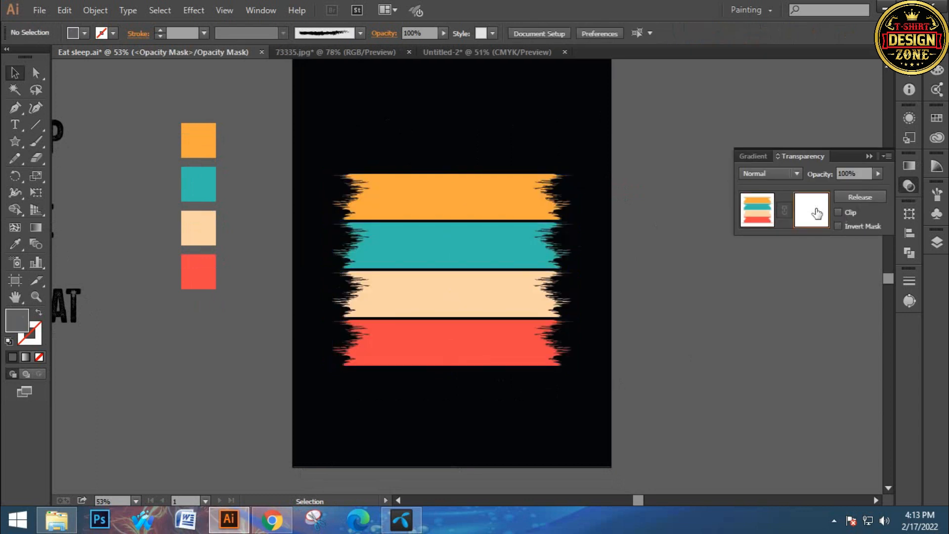
key(ctrl+v)
click(764, 219)
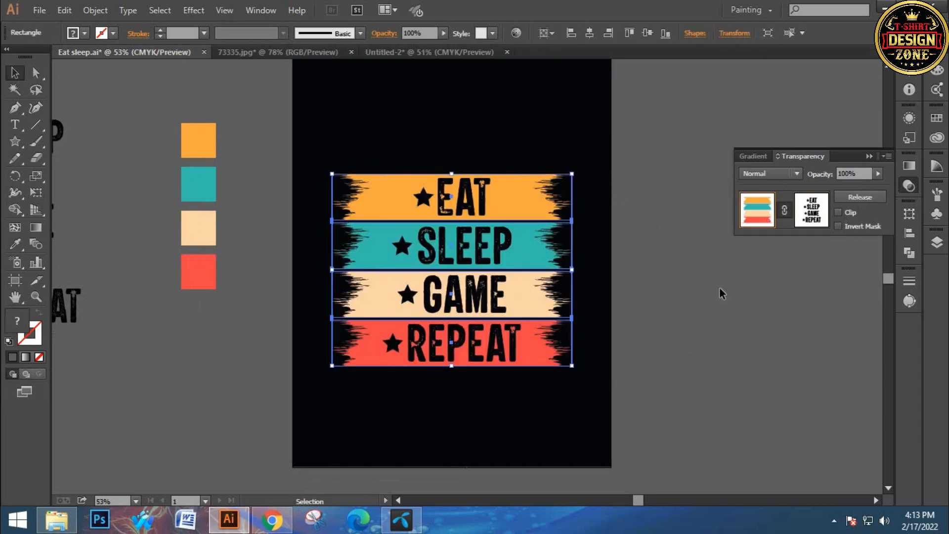
click(592, 335)
- Draw a rectangle around all four banners and swap its fill and stroke to make it an outline frame
key(ctrl+0)
drag(515, 240, 489, 221)
drag(13, 139, 70, 141)
drag(311, 160, 579, 384)
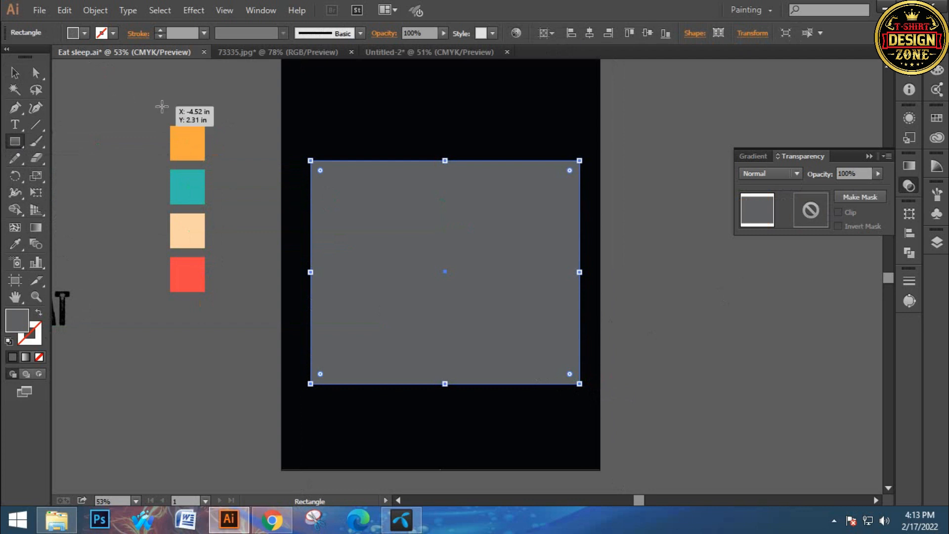
key(shift+x)
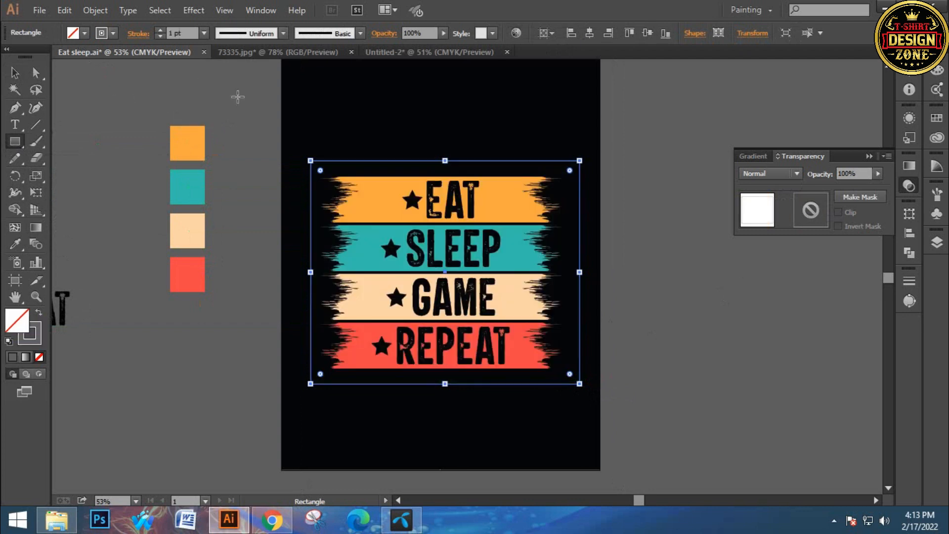
- Set the frame's stroke weight to 10 pt and its stroke colour to white
click(160, 31)
click(160, 31)
click(161, 30)
click(160, 30)
click(161, 30)
click(161, 31)
click(160, 31)
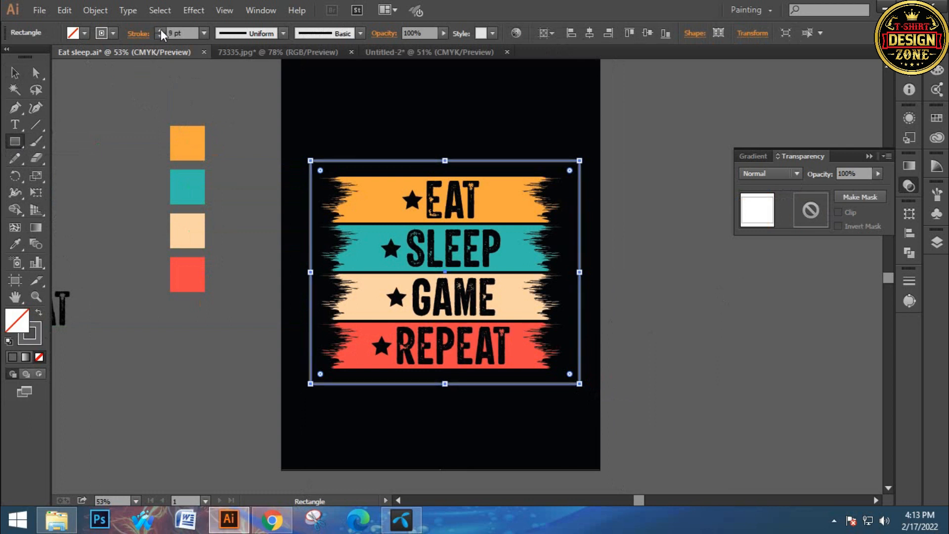
click(114, 33)
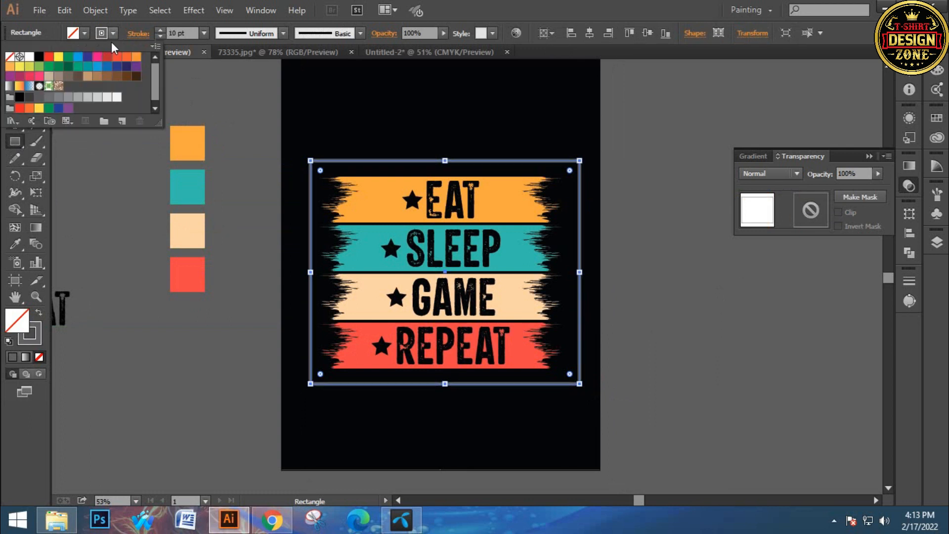
click(29, 57)
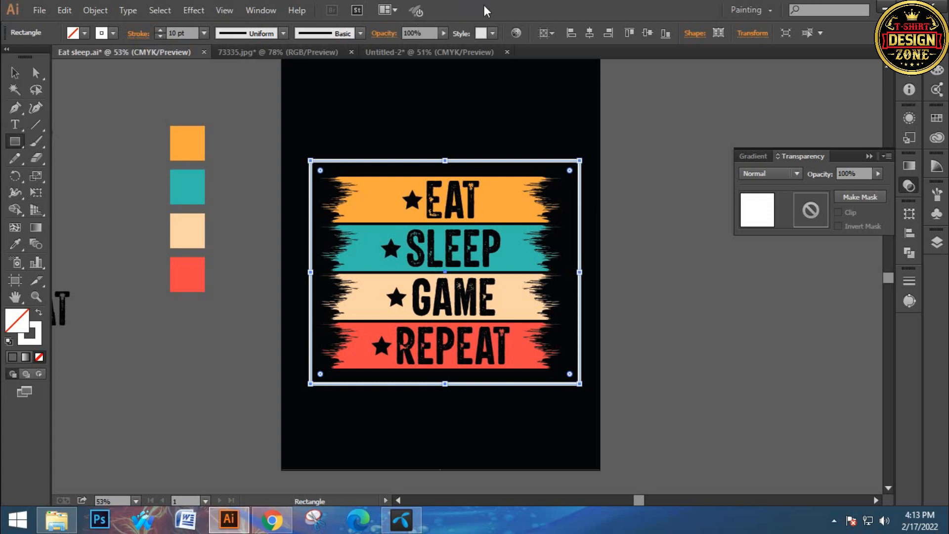
click(15, 73)
click(92, 104)
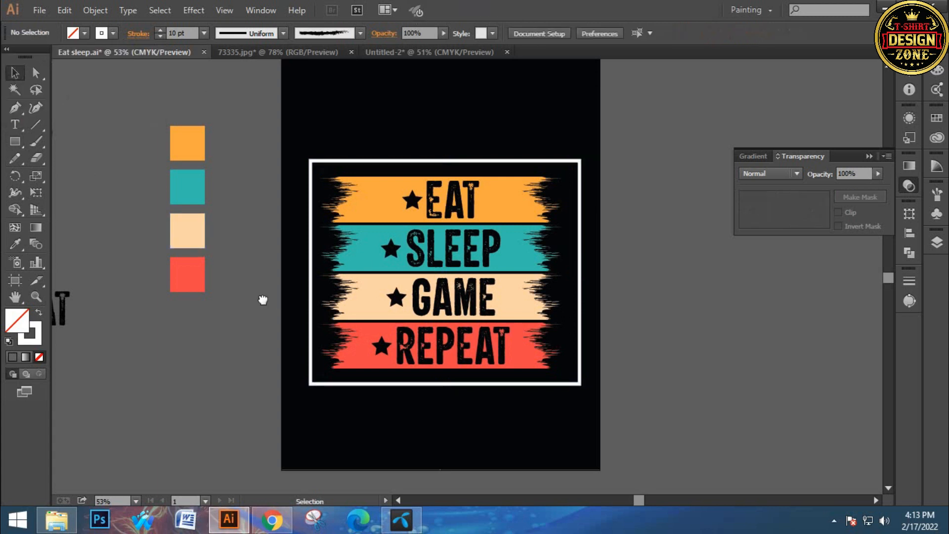
- Increase the white frame's stroke to 12 pt and scale the frame slightly smaller about its centre
key(ctrl+plus)
scroll(447, 336, up, 1)
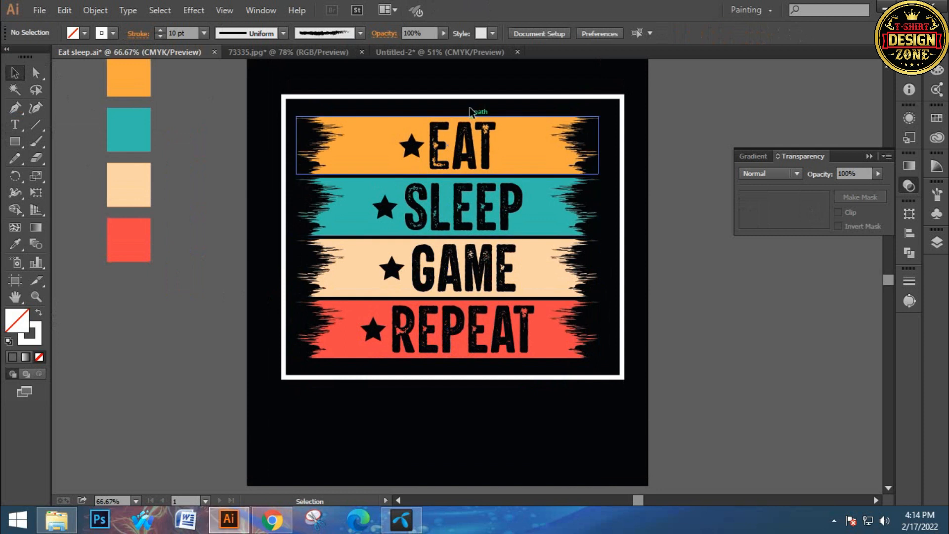
click(465, 97)
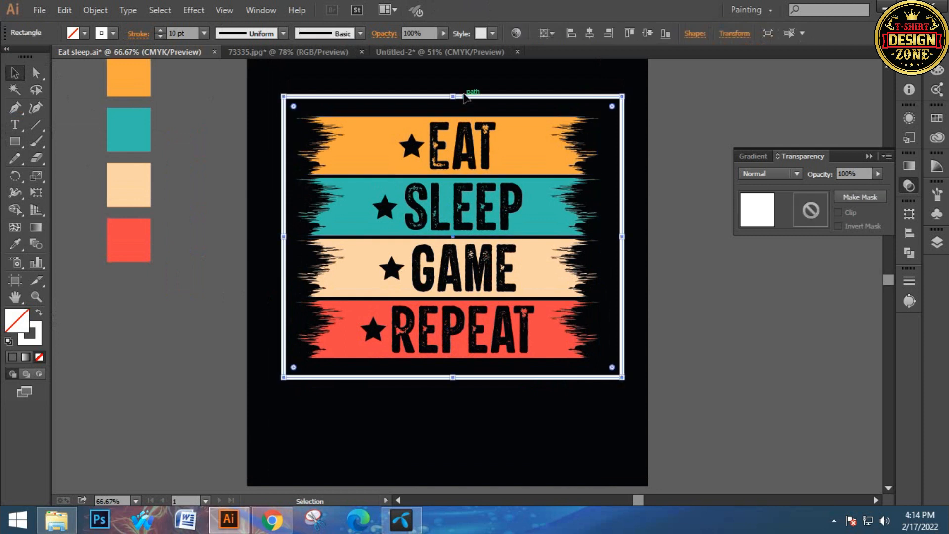
click(159, 30)
click(159, 30)
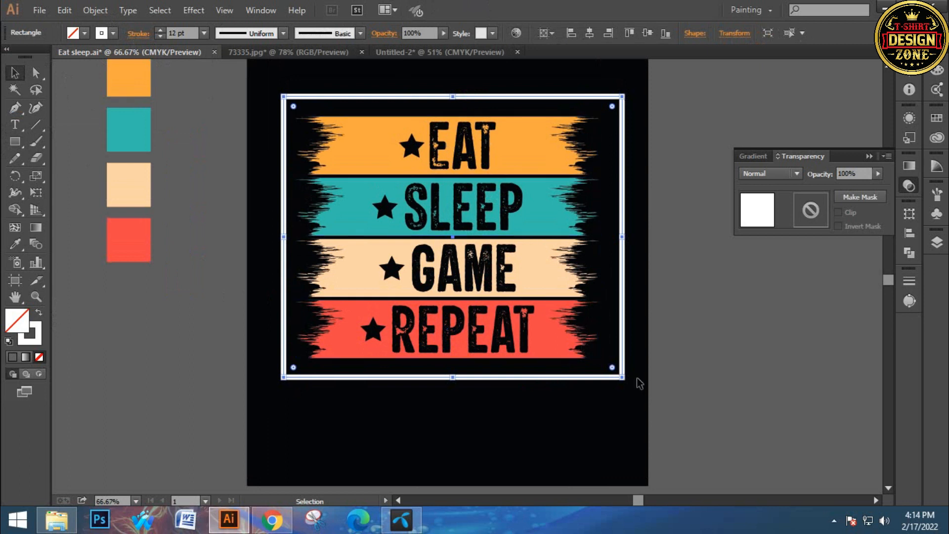
drag(622, 380, 619, 375)
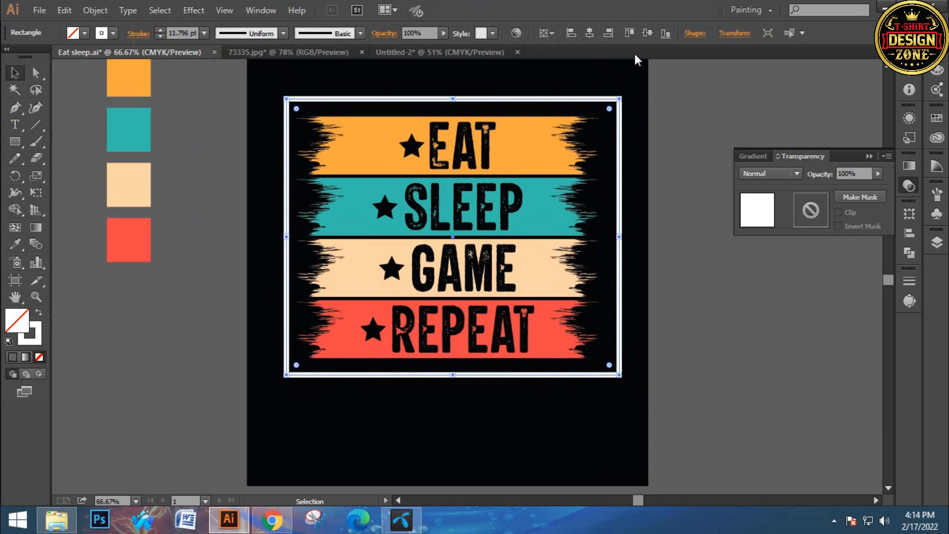
- Centre the frame horizontally and vertically on the artboard, and centre the masked banners vertically on it as well
click(595, 34)
click(648, 32)
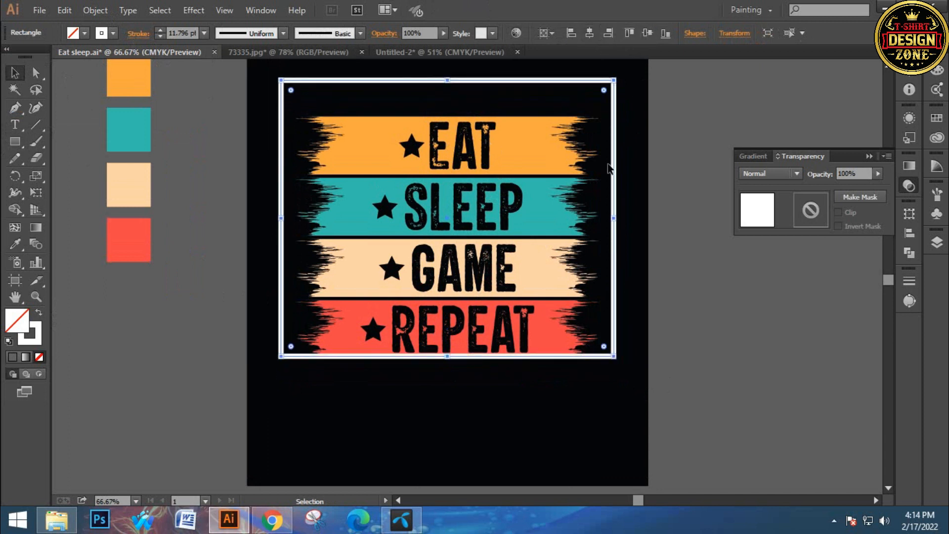
click(672, 180)
drag(627, 180, 615, 226)
click(485, 183)
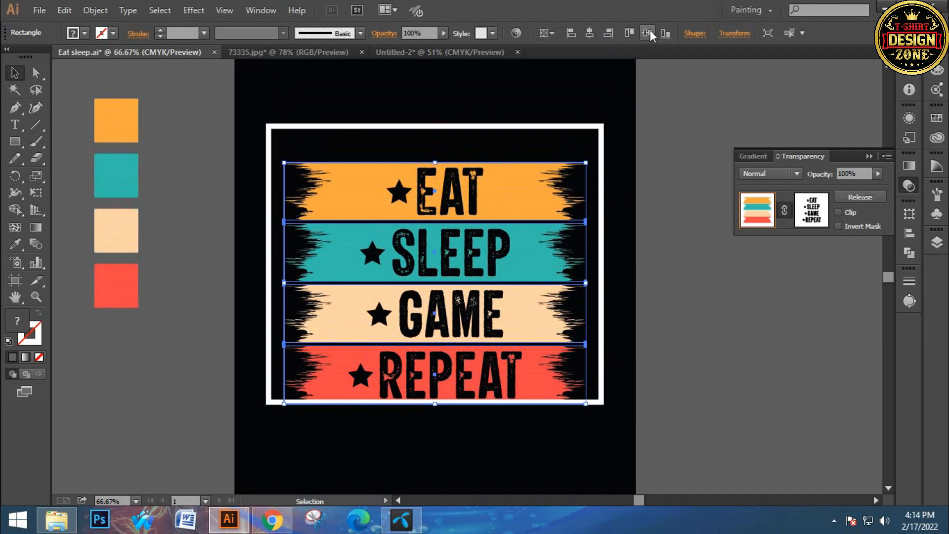
click(648, 33)
click(639, 199)
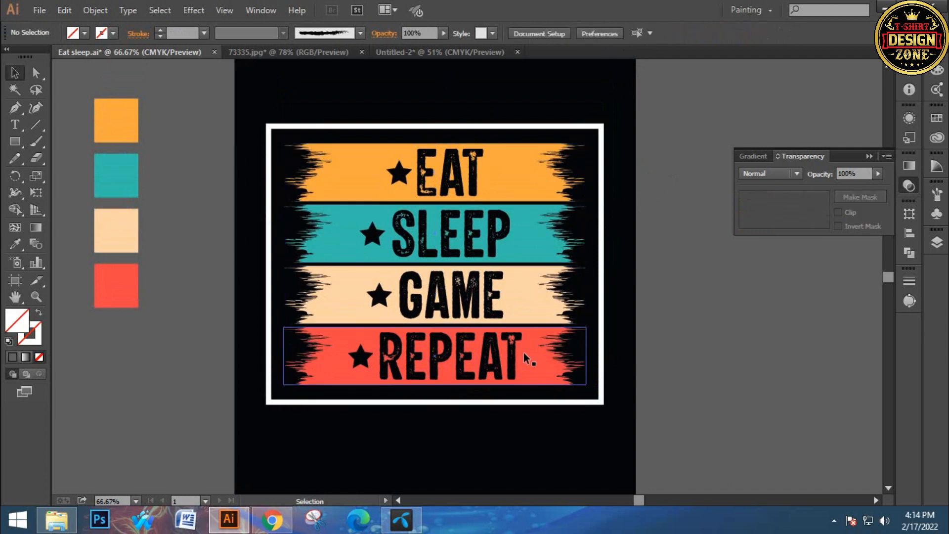
- Reduce the frame's height slightly and evenly about its centre to tighten the gaps above and below the banners
click(516, 402)
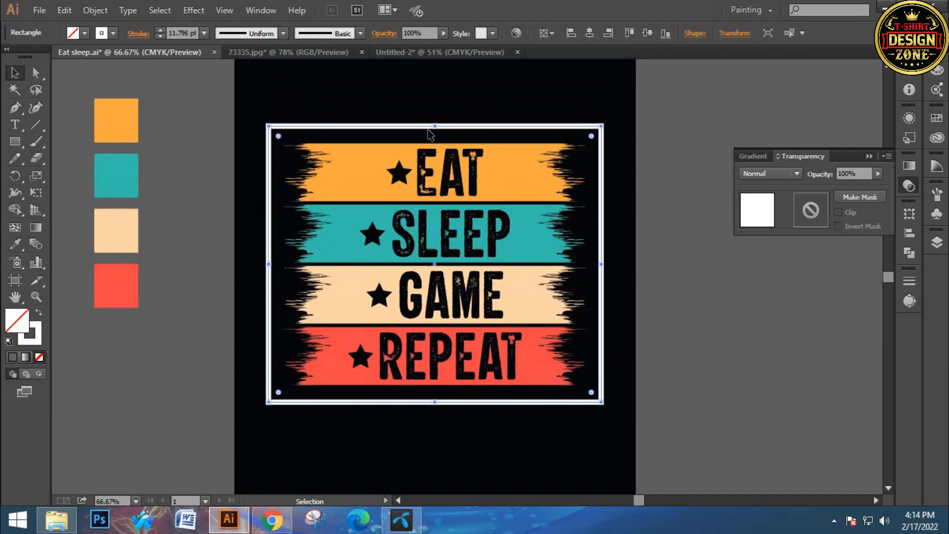
drag(432, 126, 436, 132)
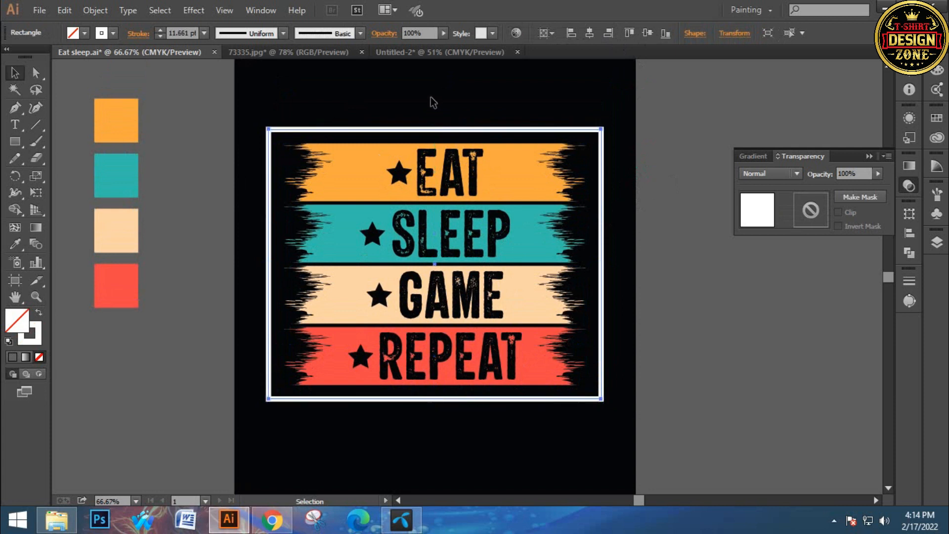
click(432, 99)
- Expand the white frame with Fill and Stroke enabled to convert its outline into a filled shape
click(407, 130)
click(95, 10)
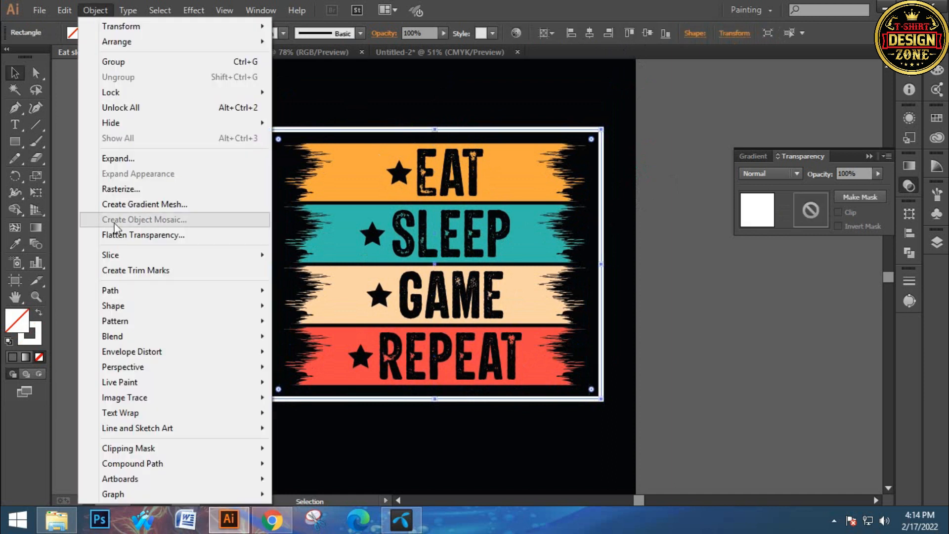
click(118, 157)
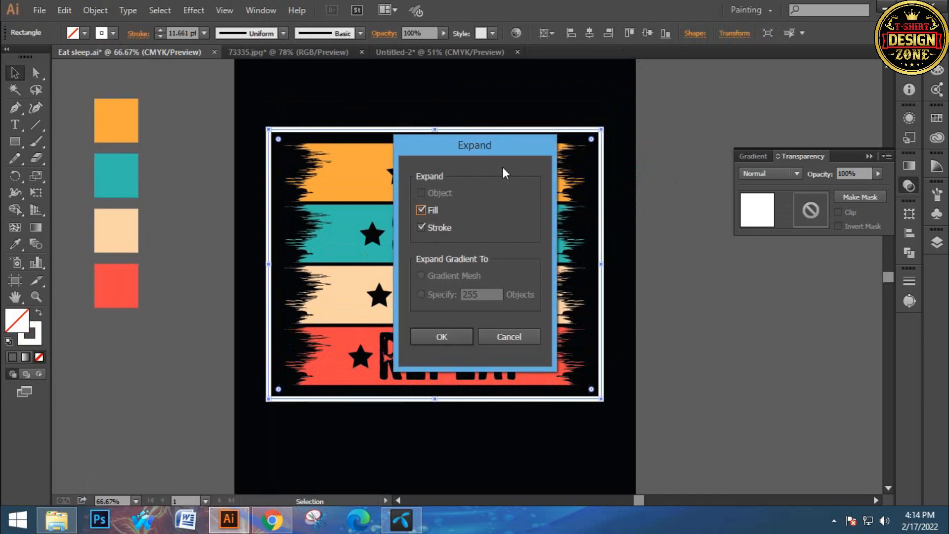
click(442, 337)
click(653, 372)
drag(646, 369, 630, 348)
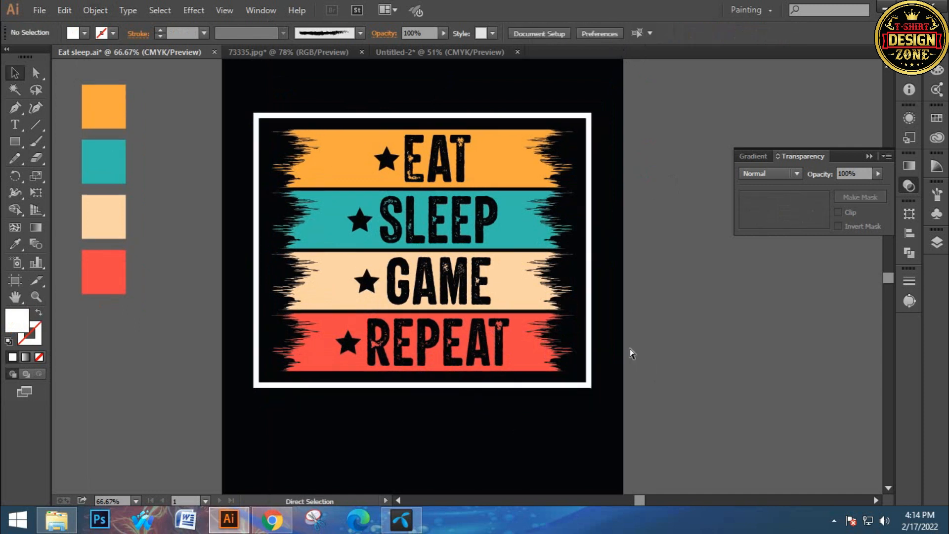
- Draw a tall white rectangle across the middle of the frame, extending past its upper and lower edges, and centre it horizontally on the artboard
scroll(630, 349, down, 4)
scroll(630, 349, up, 3)
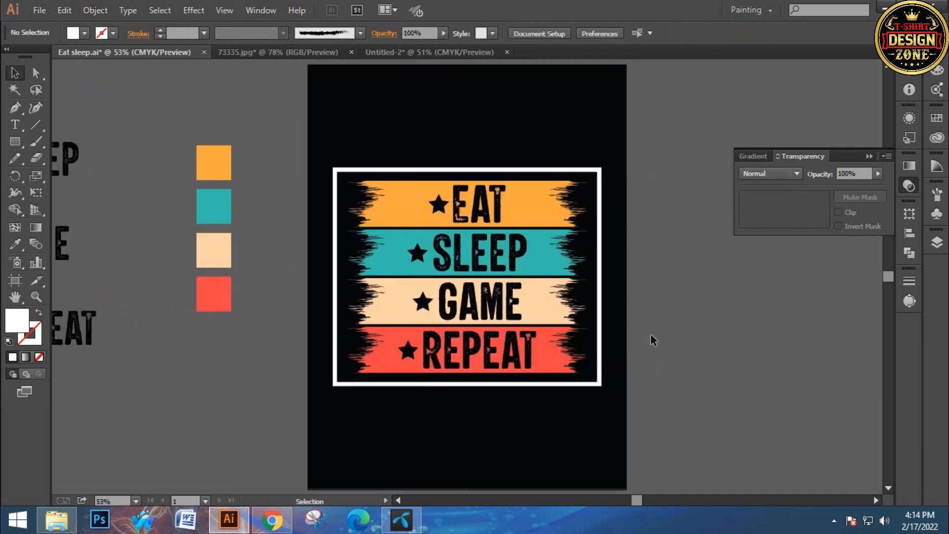
click(15, 141)
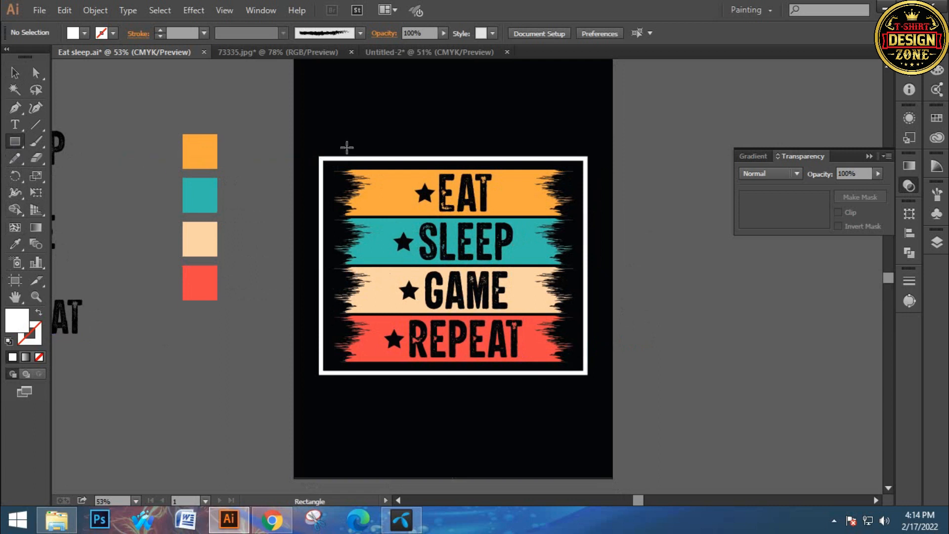
drag(395, 113, 510, 411)
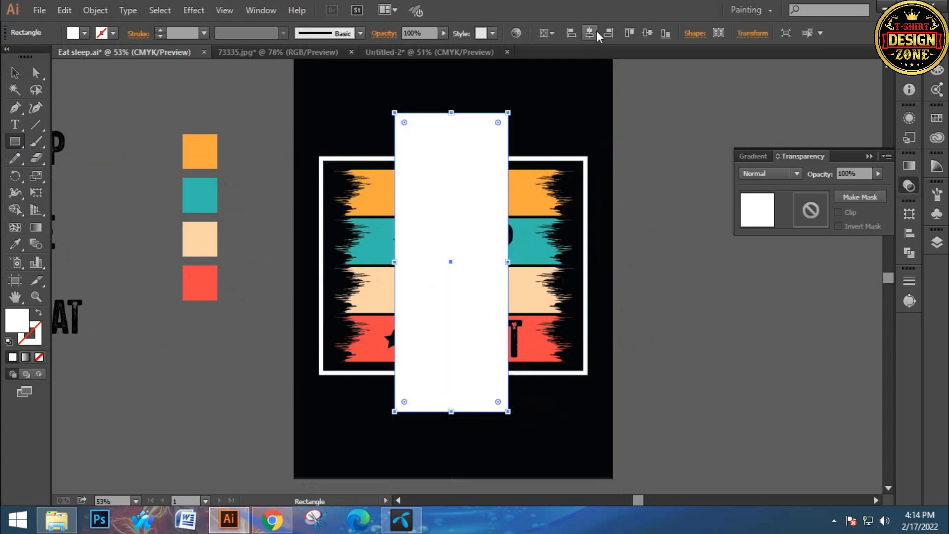
click(15, 73)
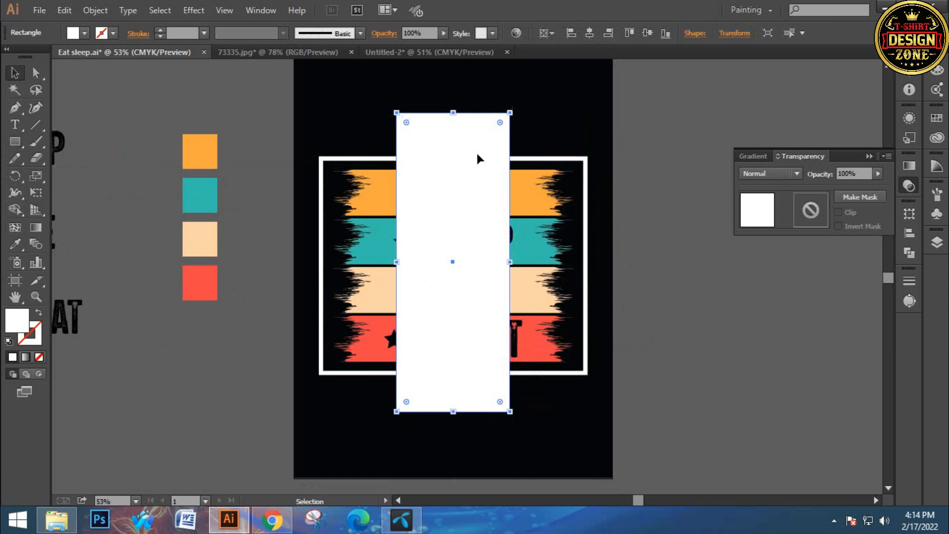
- Duplicate the tall rectangle in place, rotate the copy to horizontal, and align it vertically with the frame's centre
key(ctrl+c)
drag(514, 105, 658, 280)
shift+click(586, 160)
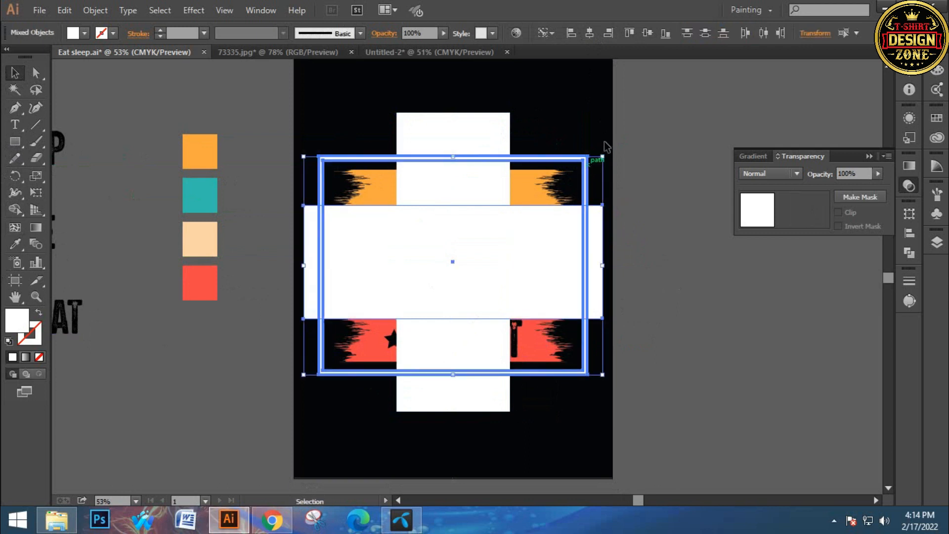
click(642, 37)
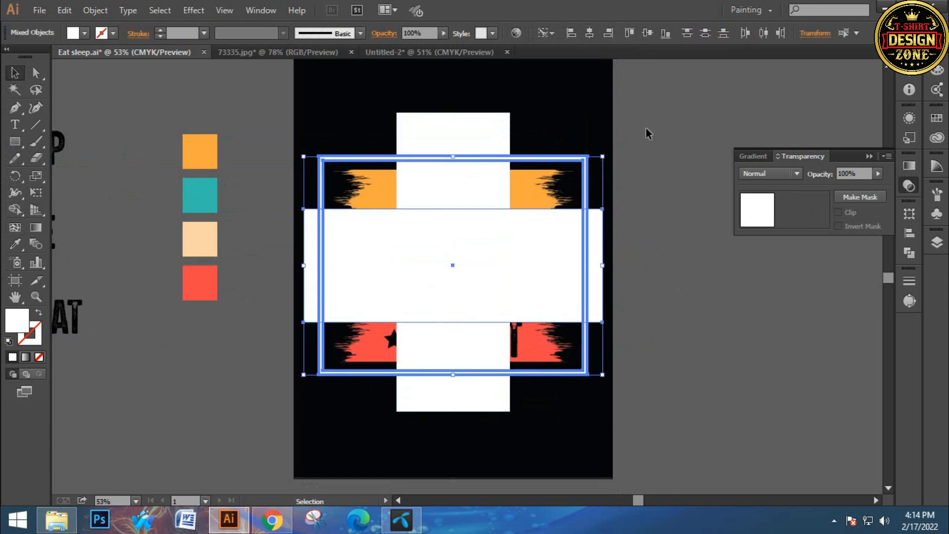
- Cut the frame into four corner brackets by removing both white rectangles and the frame sections they cover with the Shape Builder tool
click(646, 127)
click(353, 159)
shift+click(432, 124)
shift+click(338, 288)
shift+click(313, 279)
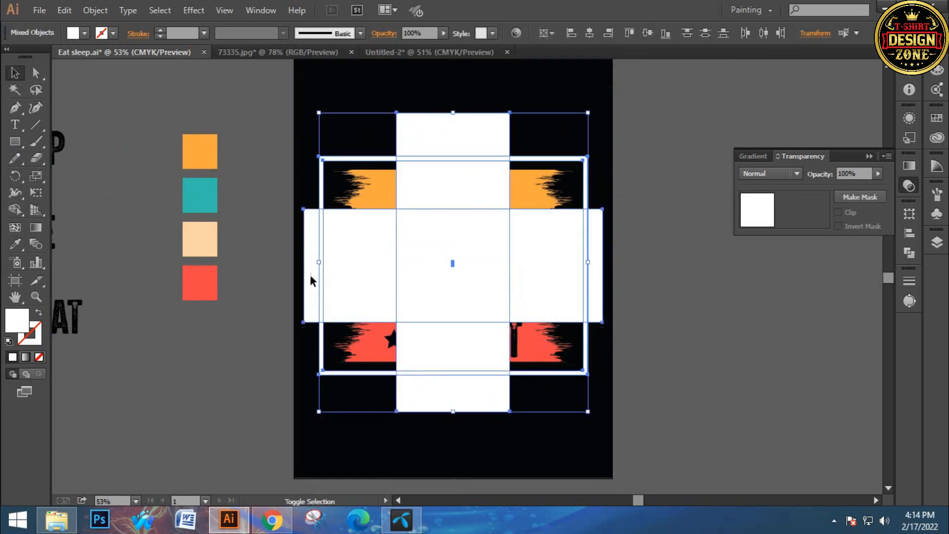
click(18, 207)
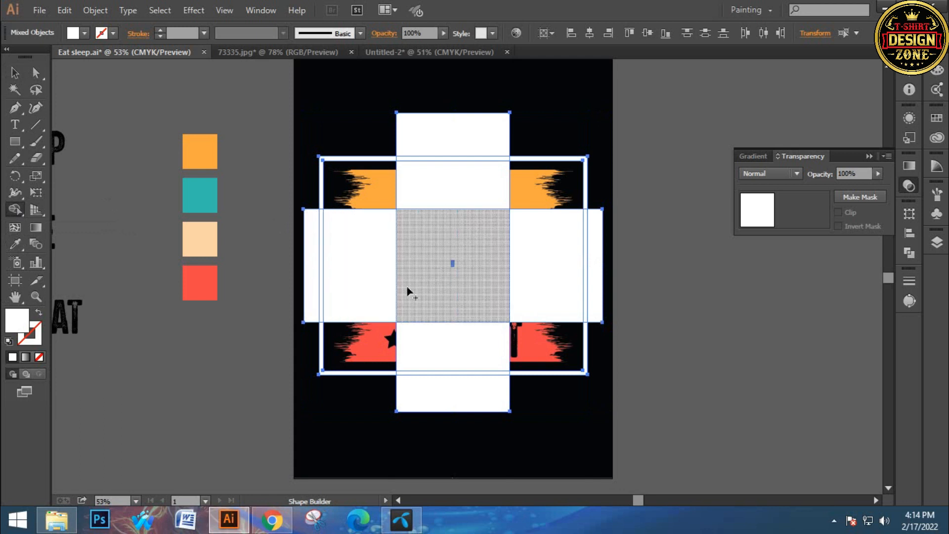
mouse_move(447, 117)
mouse_down()
mouse_move(441, 201)
mouse_move(464, 310)
mouse_move(455, 405)
mouse_up()
mouse_move(469, 285)
mouse_down()
mouse_move(617, 257)
mouse_move(299, 263)
mouse_up()
click(15, 73)
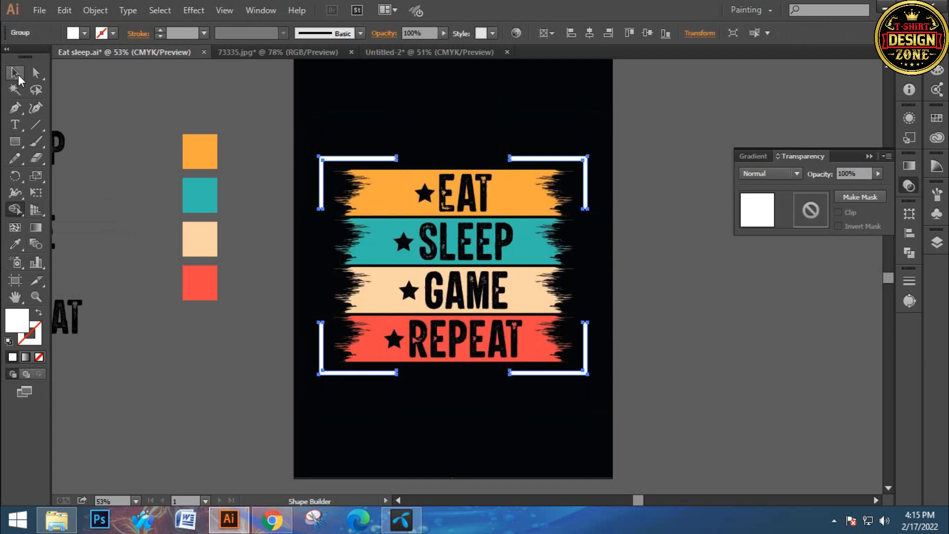
click(295, 108)
key(ctrl+minus)
key(ctrl+0)
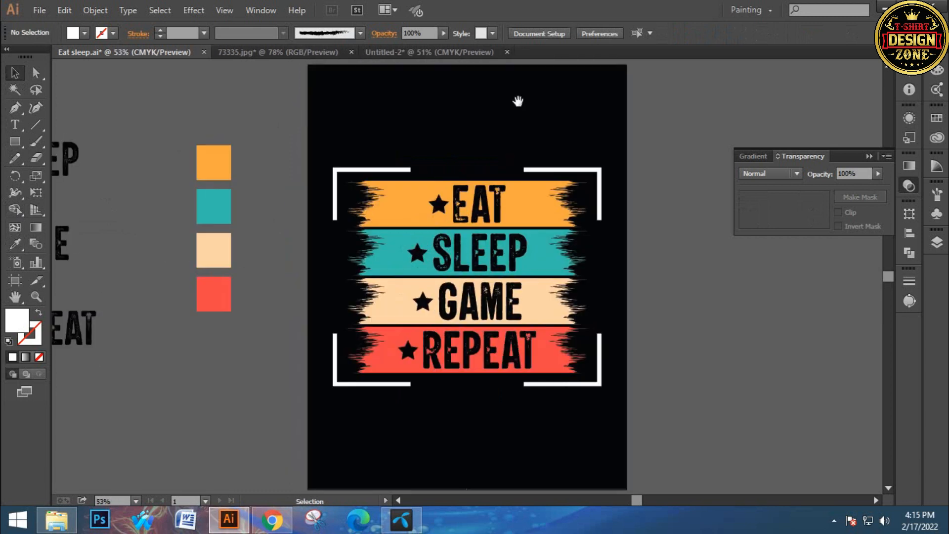
drag(517, 101, 464, 83)
drag(253, 105, 575, 381)
key(a)
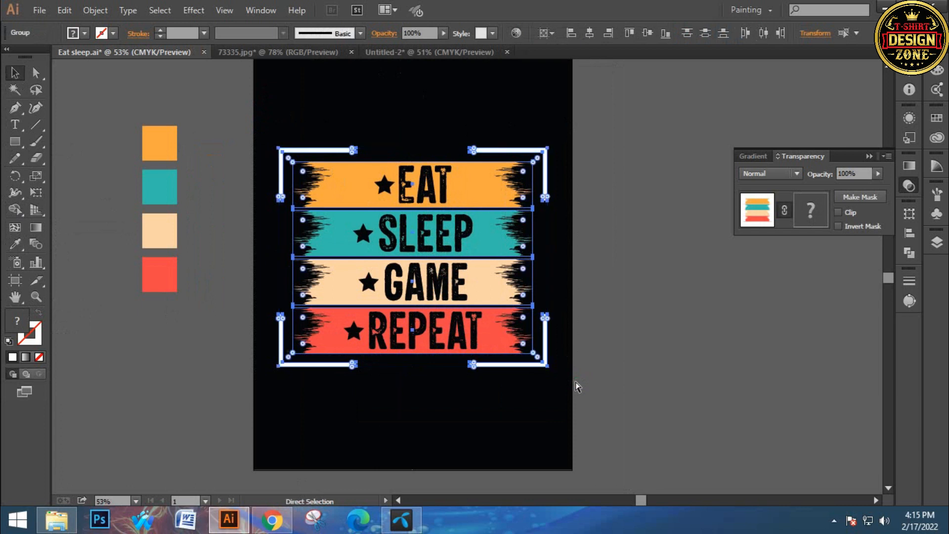
key(v)
click(95, 10)
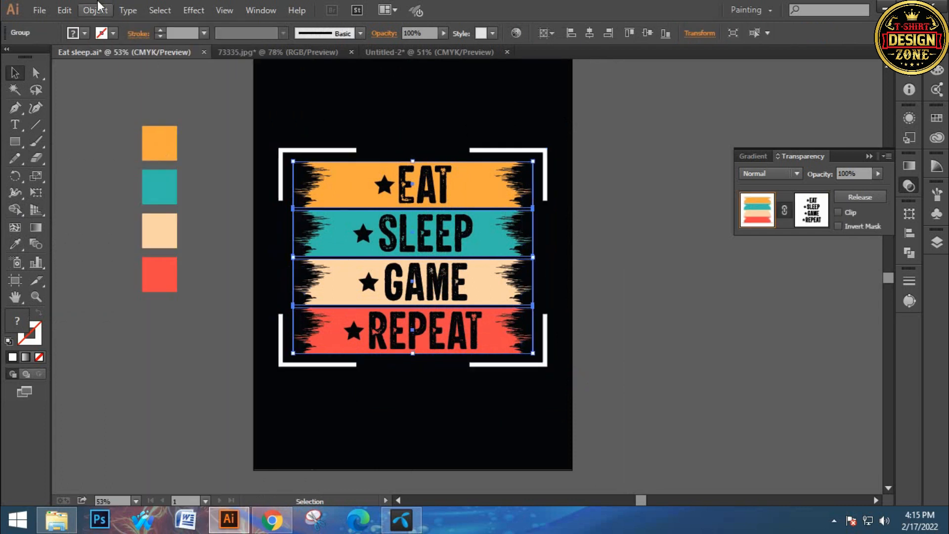
click(98, 6)
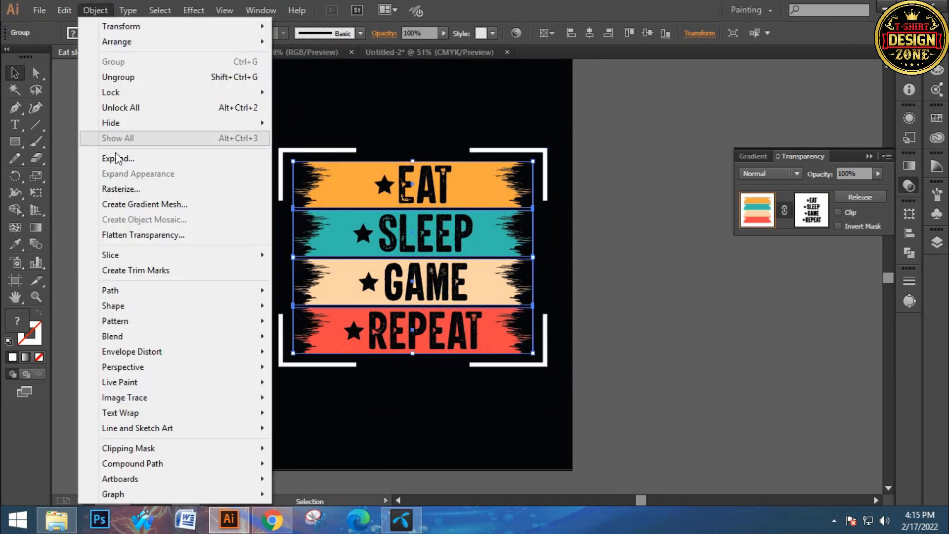
click(322, 123)
click(331, 121)
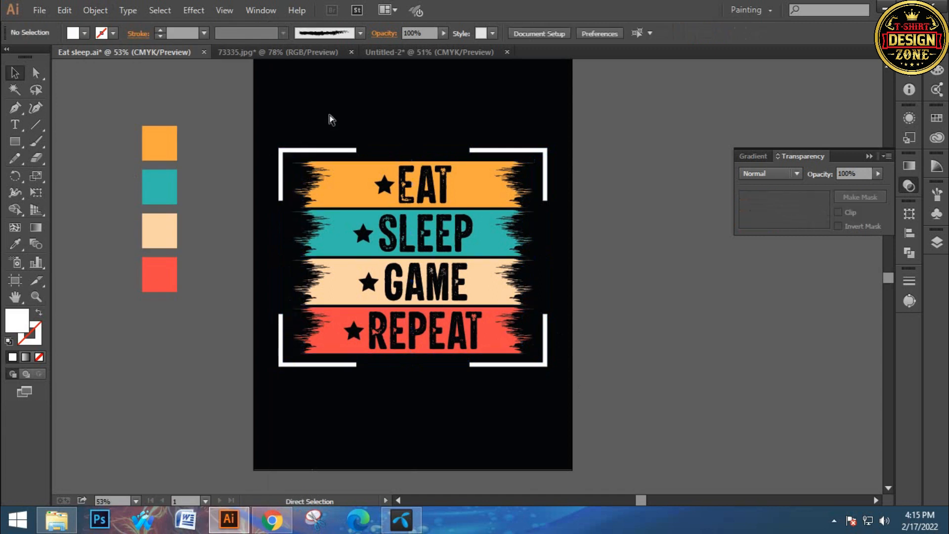
key(ctrl+0)
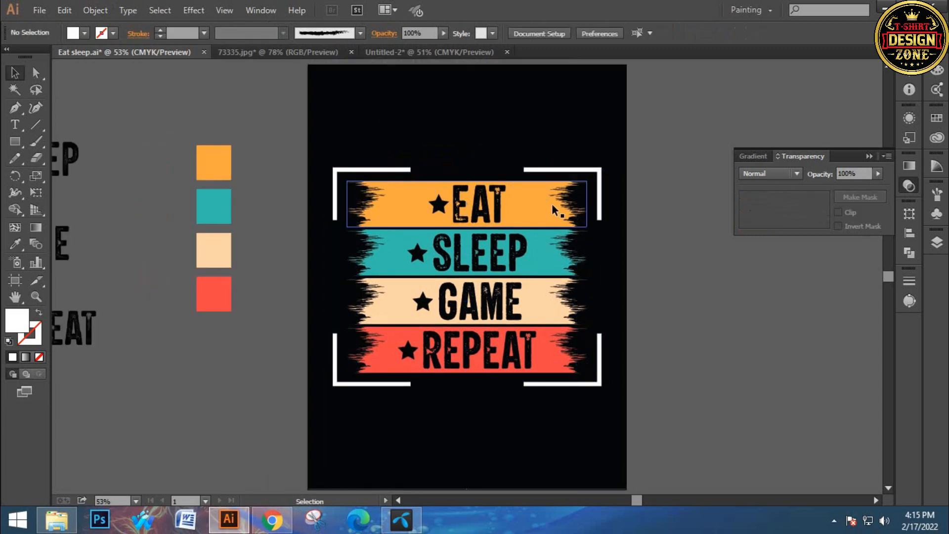